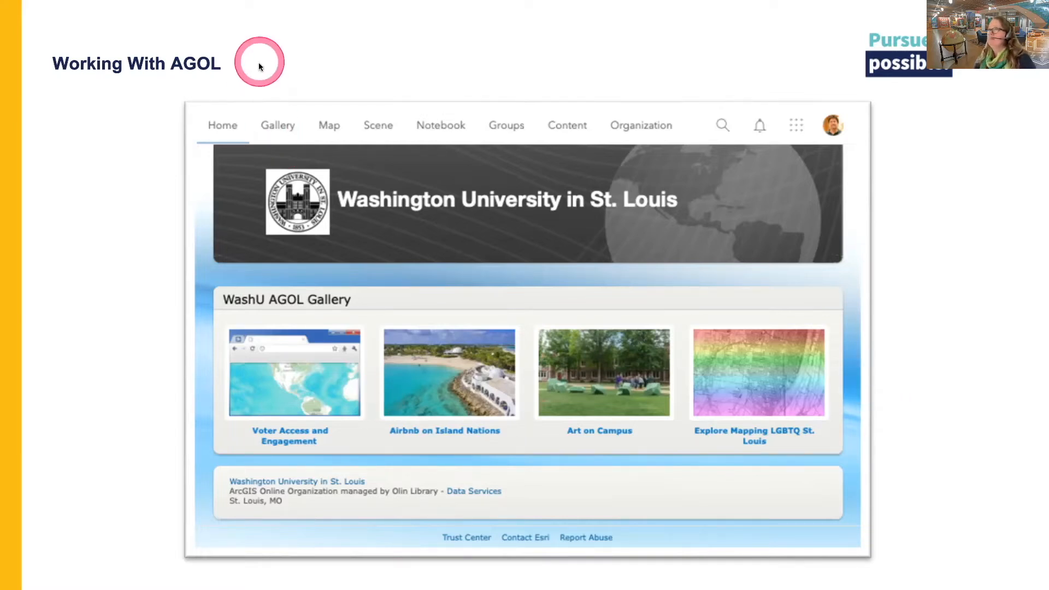
# Leave the slideshow, open wustl.maps.arcgis.com in a new Chrome window, and sign in with the Washington University option
pyautogui.press('Escape')
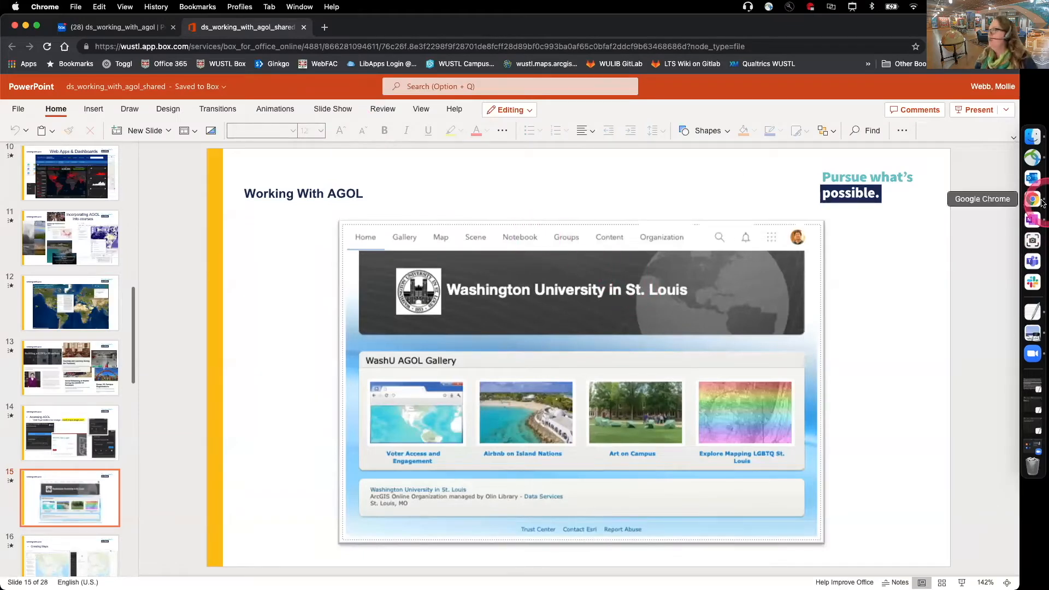
pyautogui.rightClick(1026, 206)
pyautogui.click(741, 212)
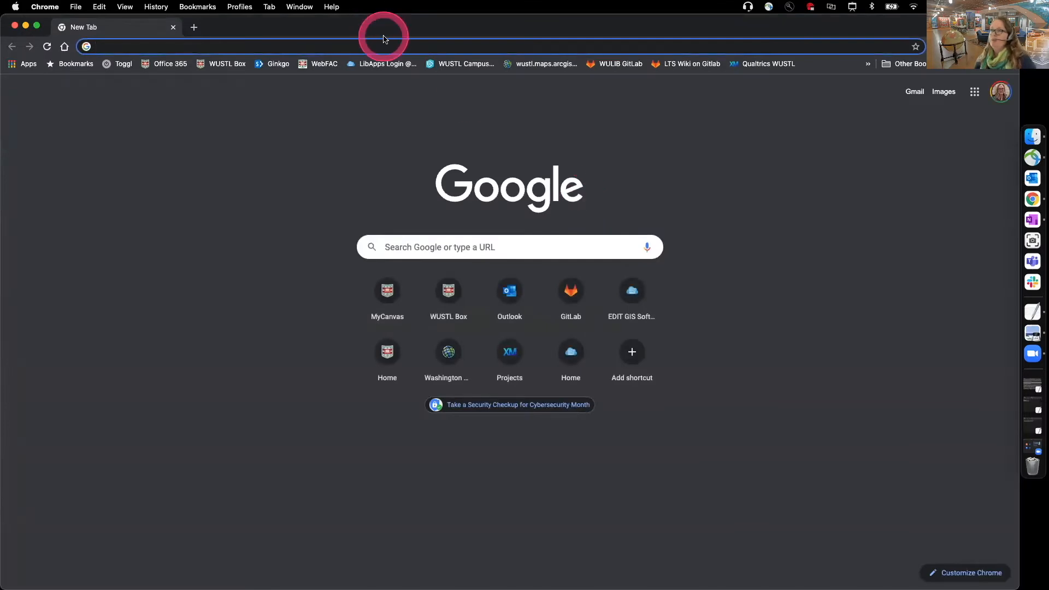
pyautogui.write('wustl')
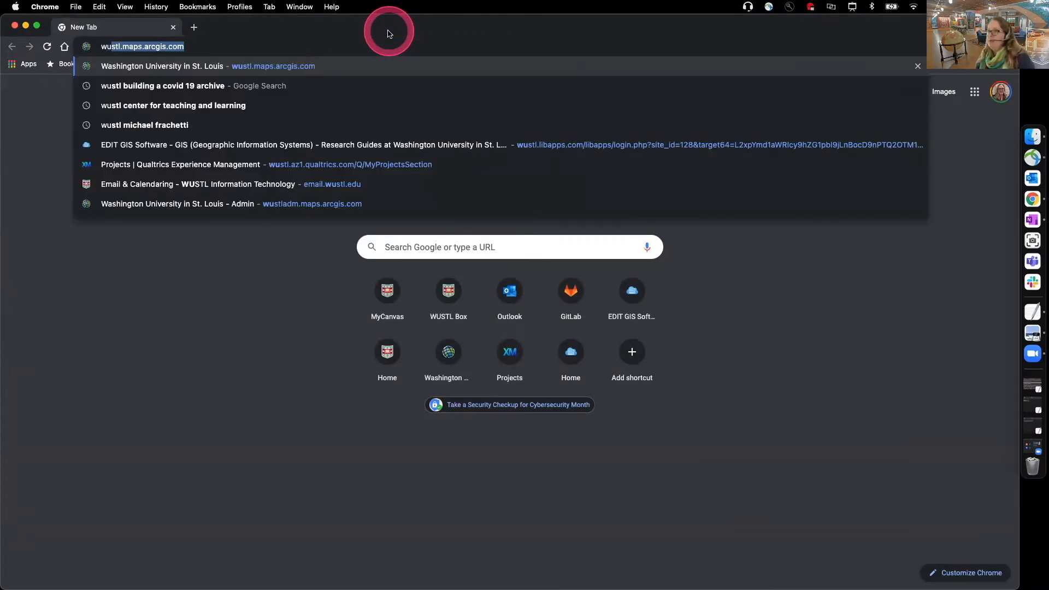
pyautogui.write('.')
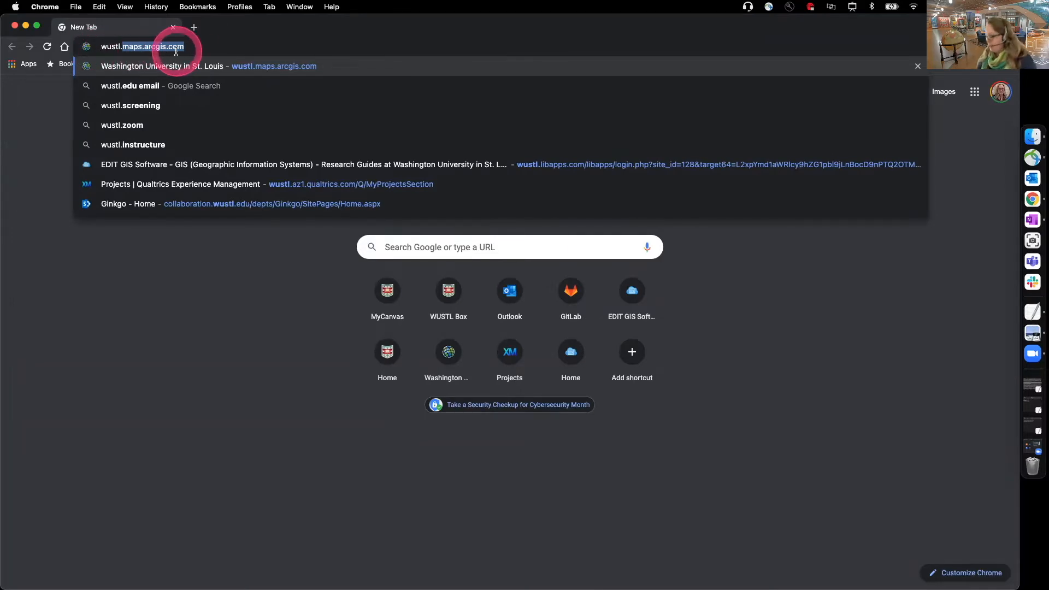
pyautogui.press('Return')
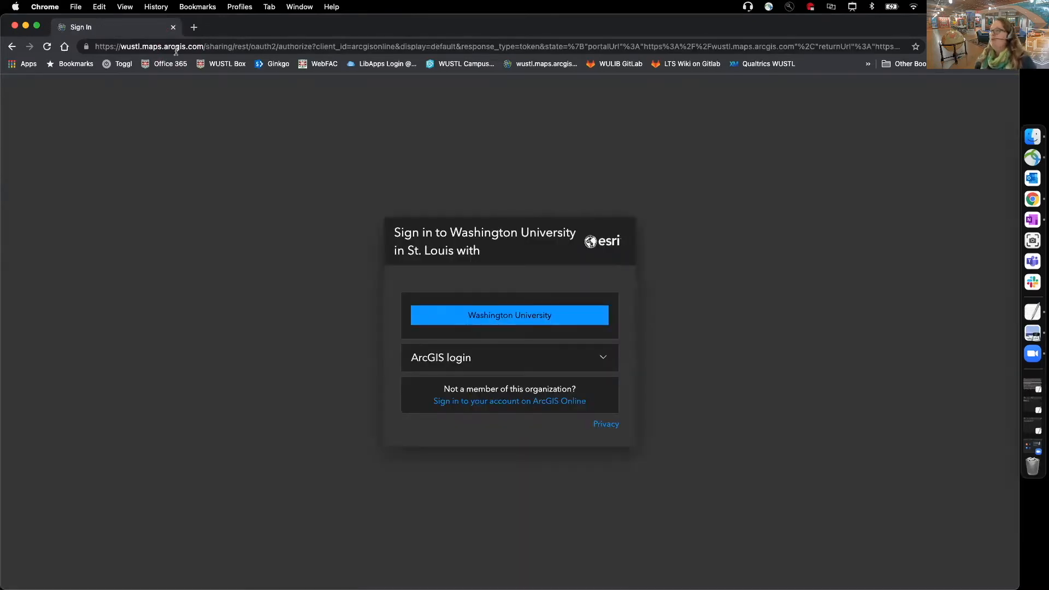
pyautogui.click(506, 319)
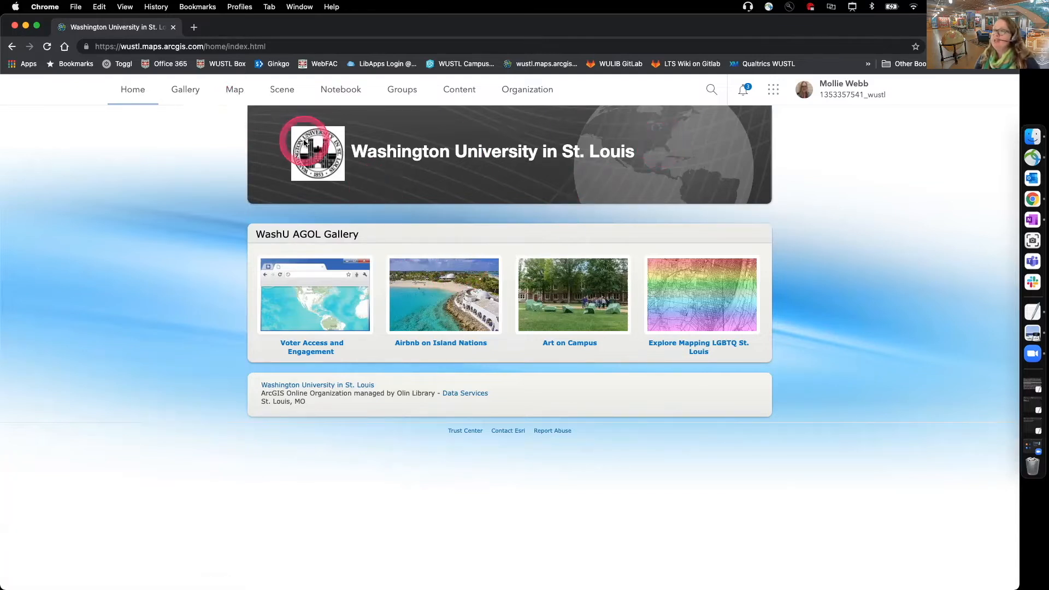
# Open a new map from the organization's home page and switch it to the new Map Viewer
pyautogui.click(235, 89)
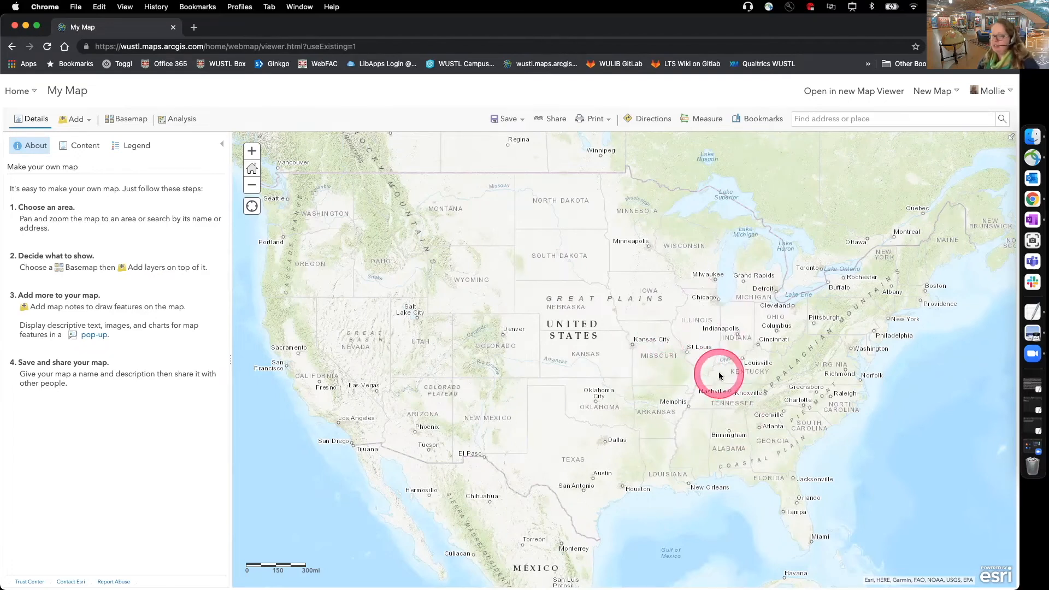
pyautogui.click(252, 152)
pyautogui.click(252, 152)
pyautogui.click(251, 151)
pyautogui.moveTo(628, 262); pyautogui.dragTo(340, 297)
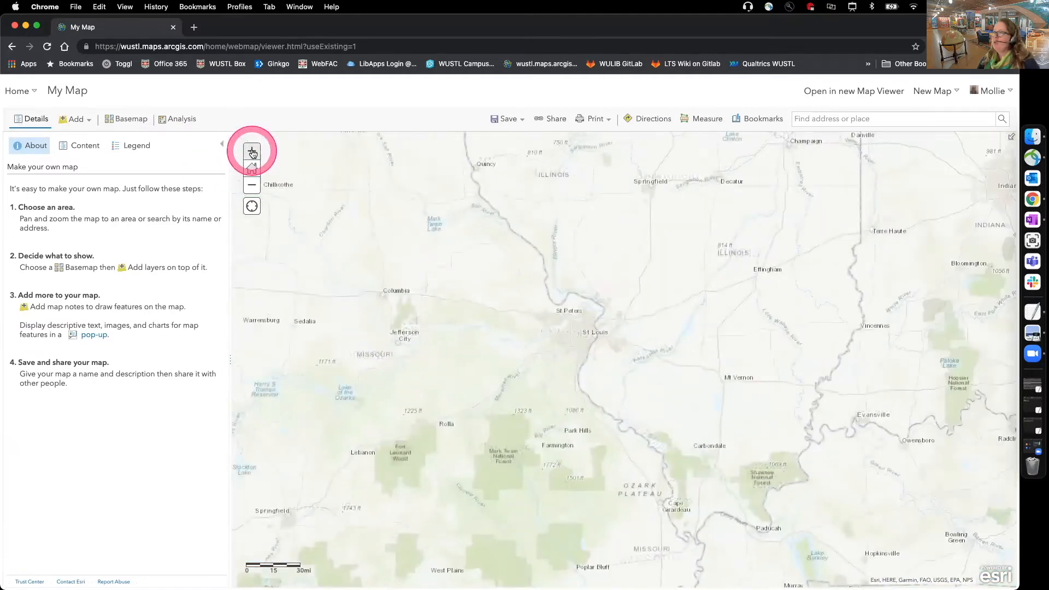
pyautogui.click(252, 152)
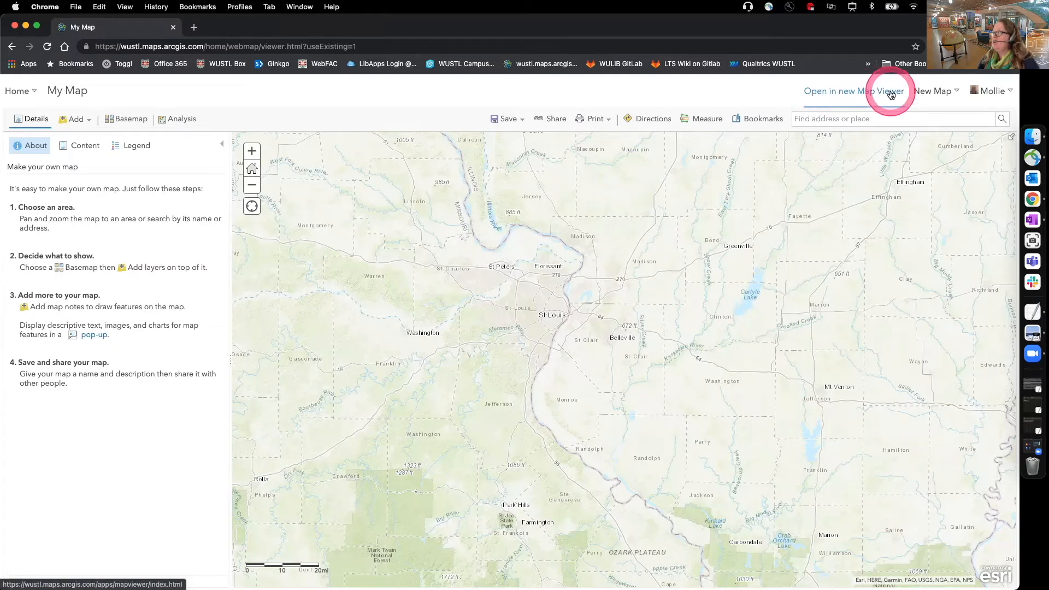
pyautogui.click(860, 94)
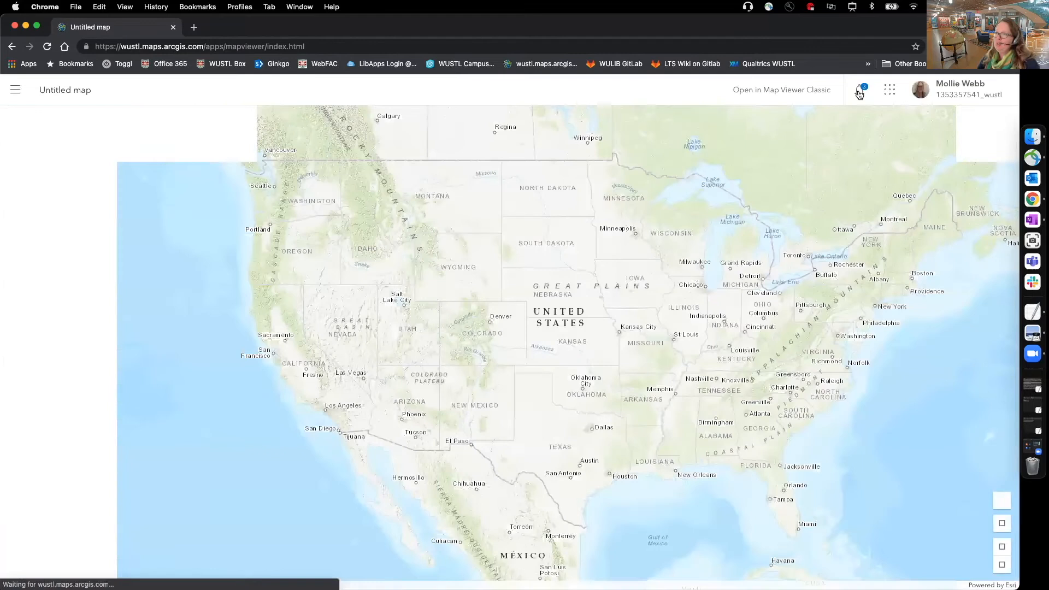
pyautogui.click(836, 112)
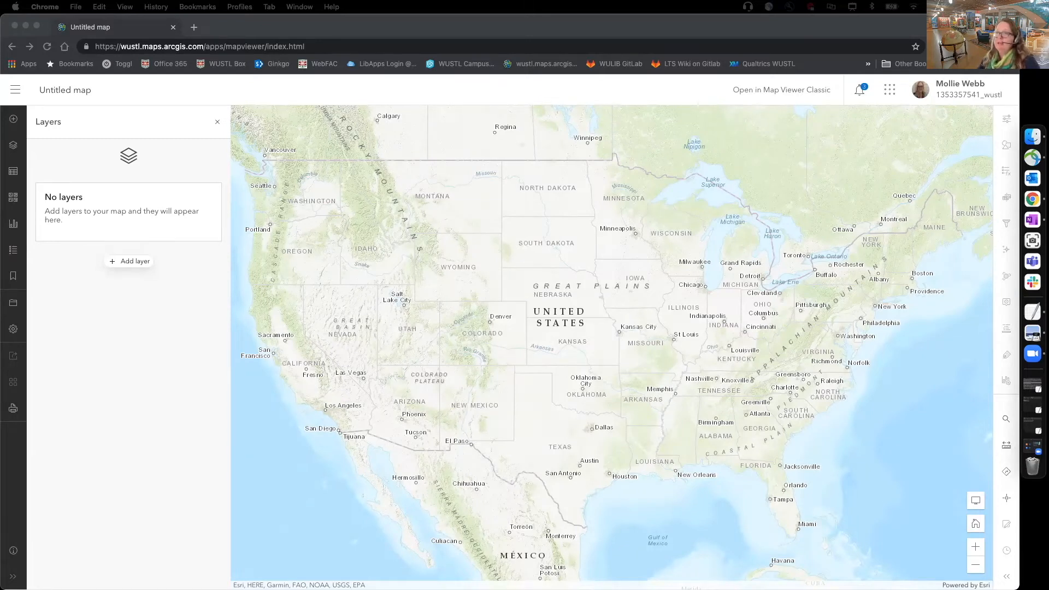
# Start adding a layer from the Living Atlas and search it for "wildfires"
pyautogui.click(127, 263)
pyautogui.click(127, 262)
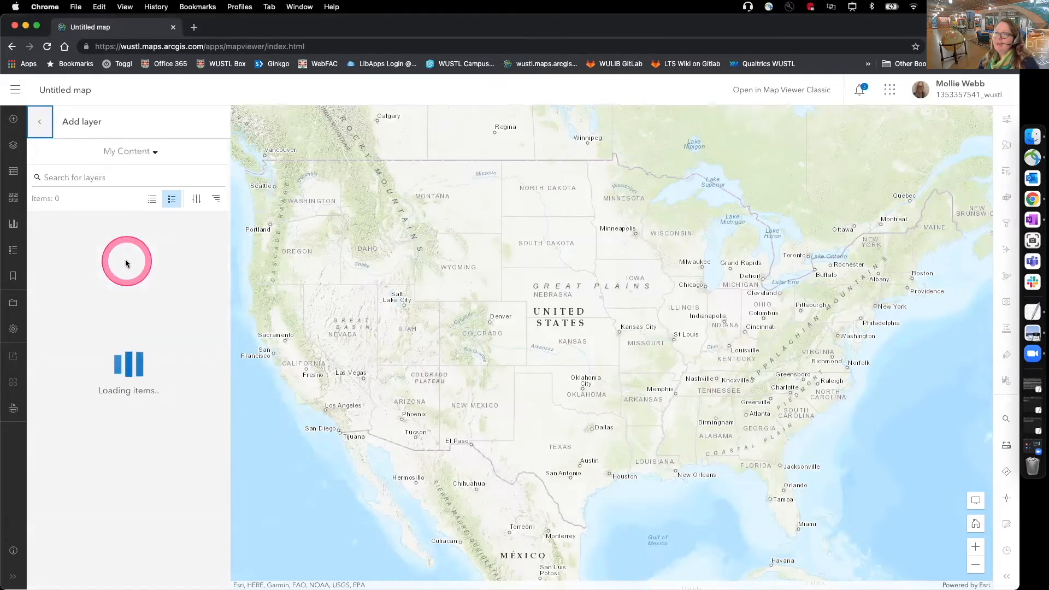
pyautogui.click(155, 156)
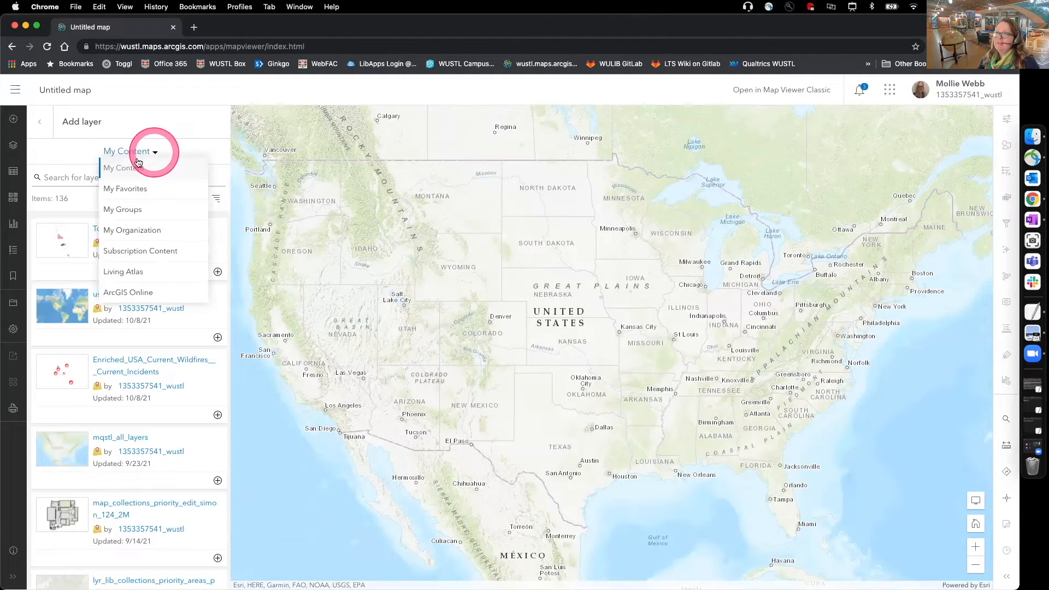
pyautogui.click(131, 273)
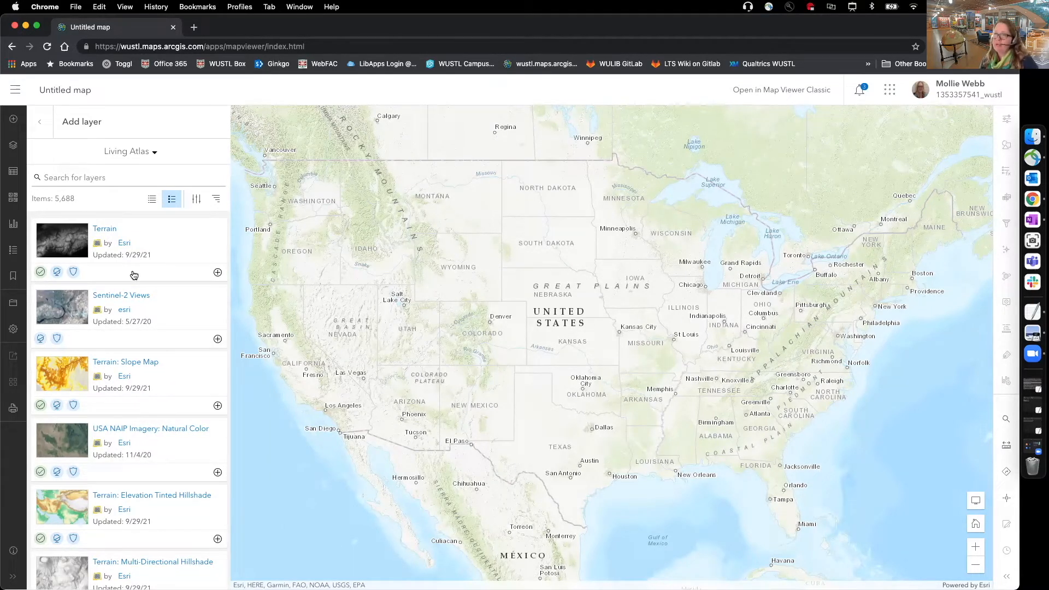
pyautogui.click(79, 177)
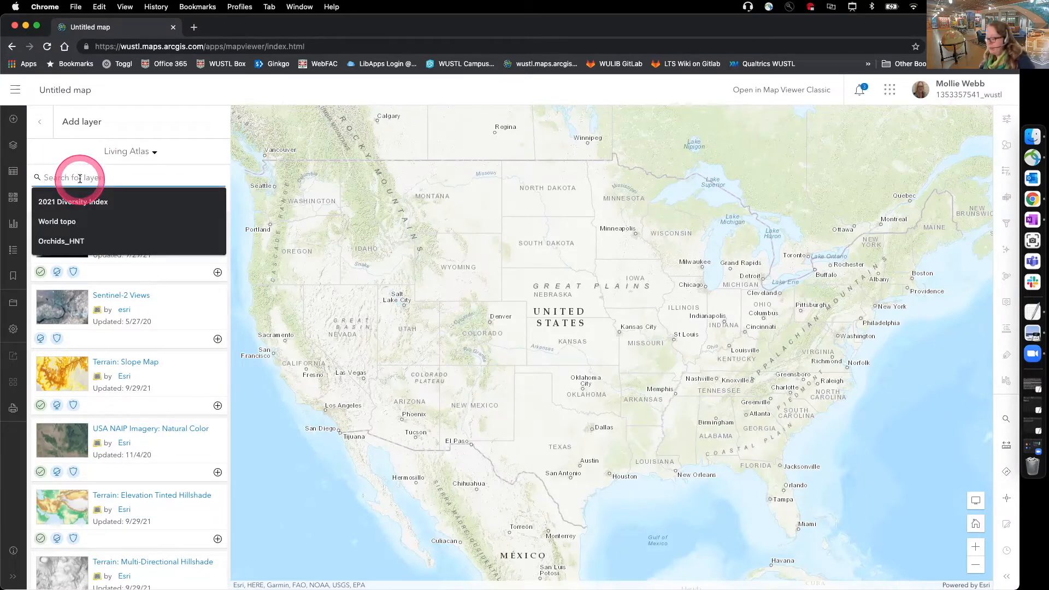
pyautogui.write('wildfr')
pyautogui.write('res')
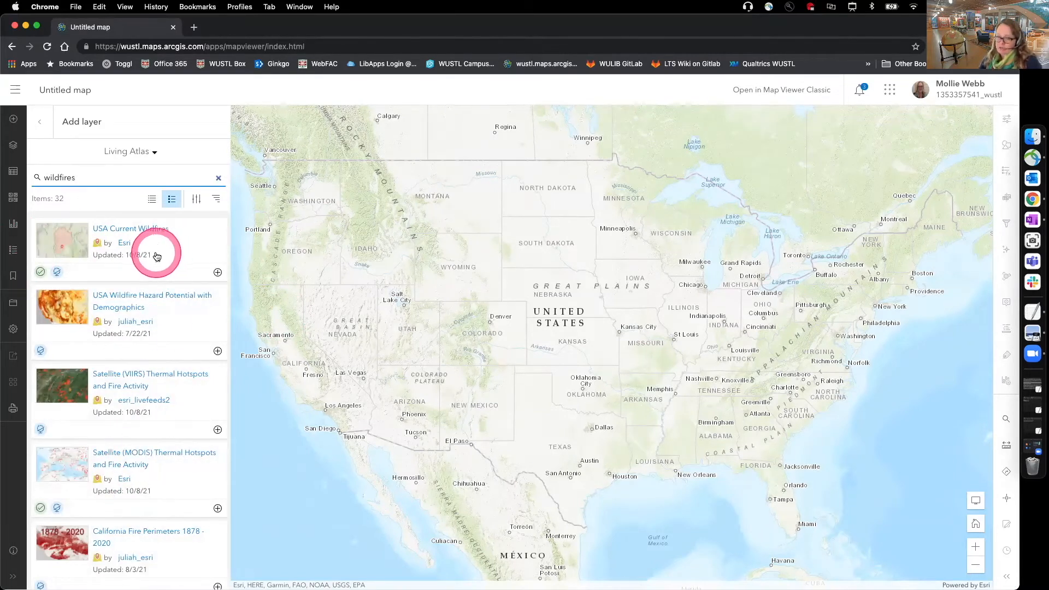
# Browse the wildfire layers and add Esri's USA Current Wildfires to the map
pyautogui.scroll(-2, 171, 341)
pyautogui.scroll(-5, 171, 340)
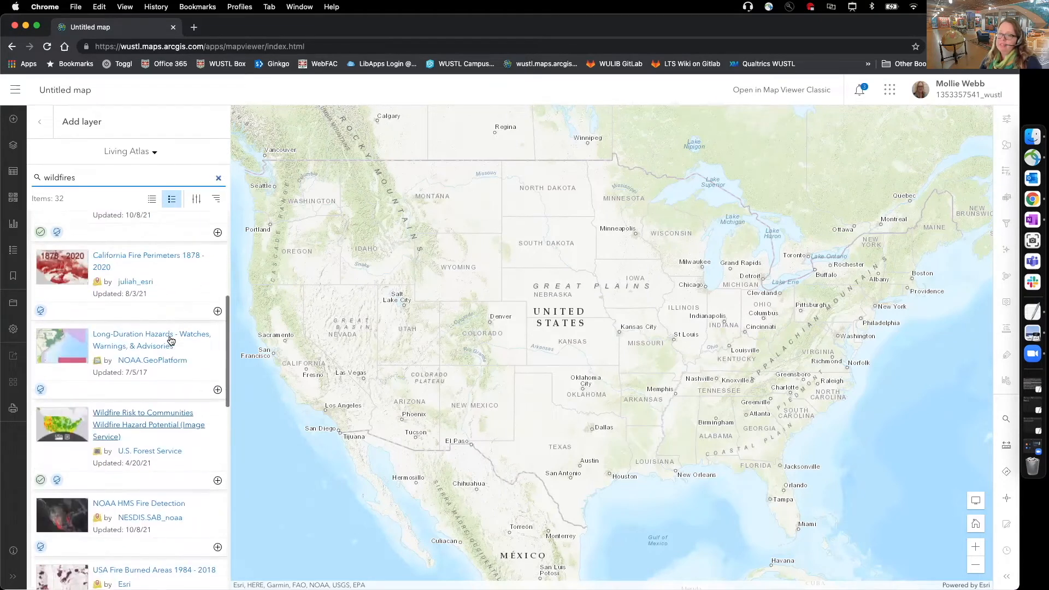
pyautogui.scroll(7, 171, 340)
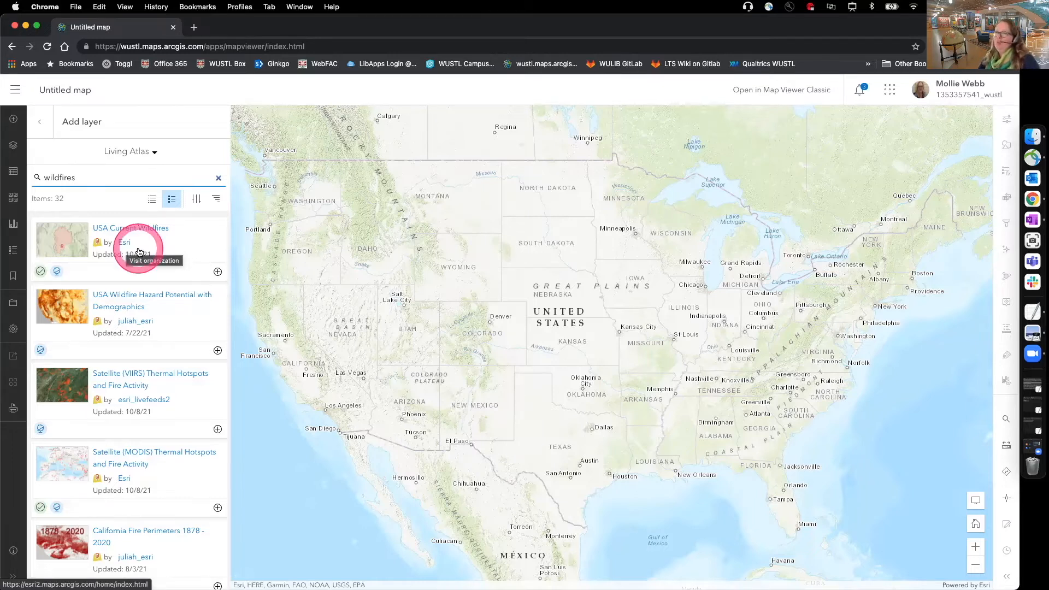
pyautogui.scroll(-1, 206, 315)
pyautogui.scroll(-1, 207, 316)
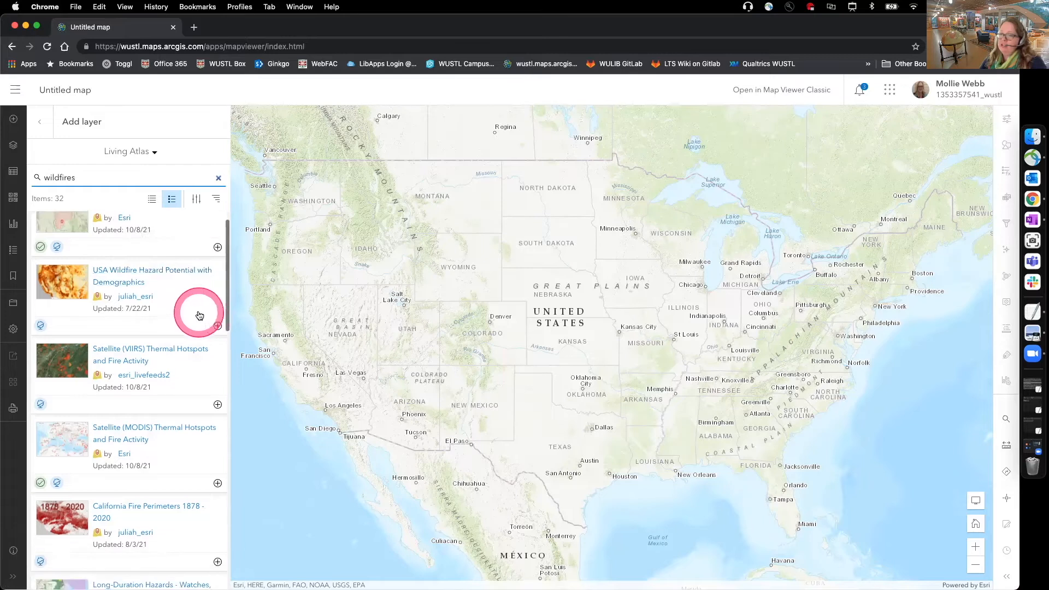
pyautogui.scroll(-5, 206, 394)
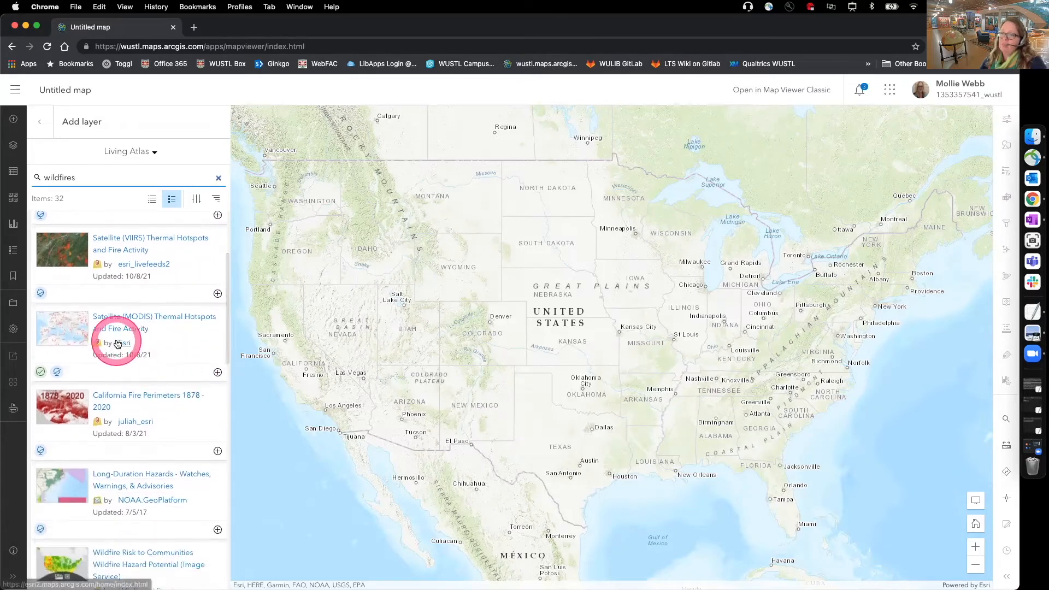
pyautogui.scroll(-2, 186, 380)
pyautogui.scroll(5, 186, 380)
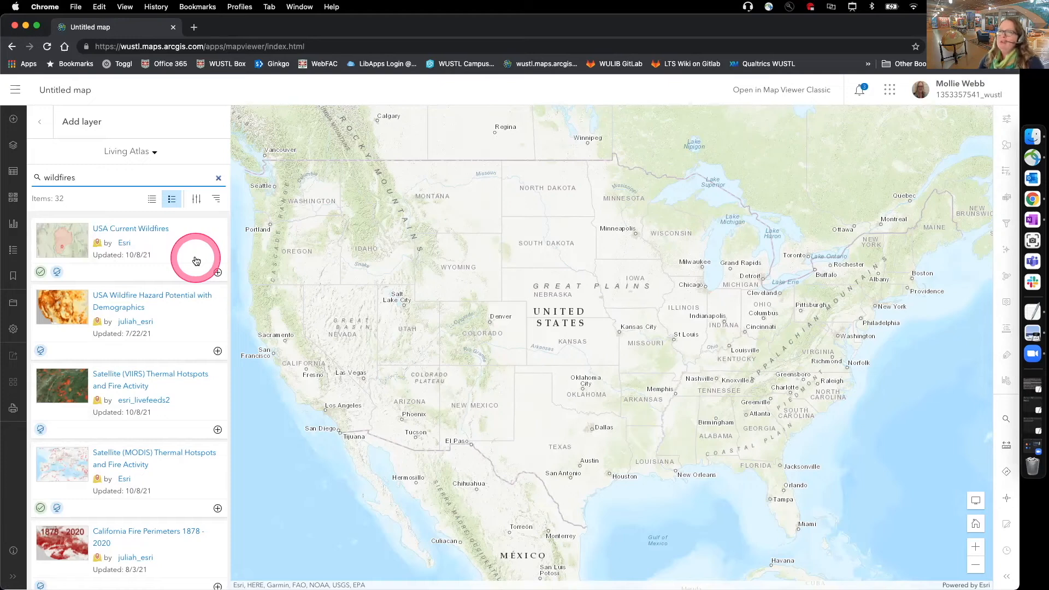
pyautogui.scroll(-1, 218, 271)
pyautogui.click(218, 272)
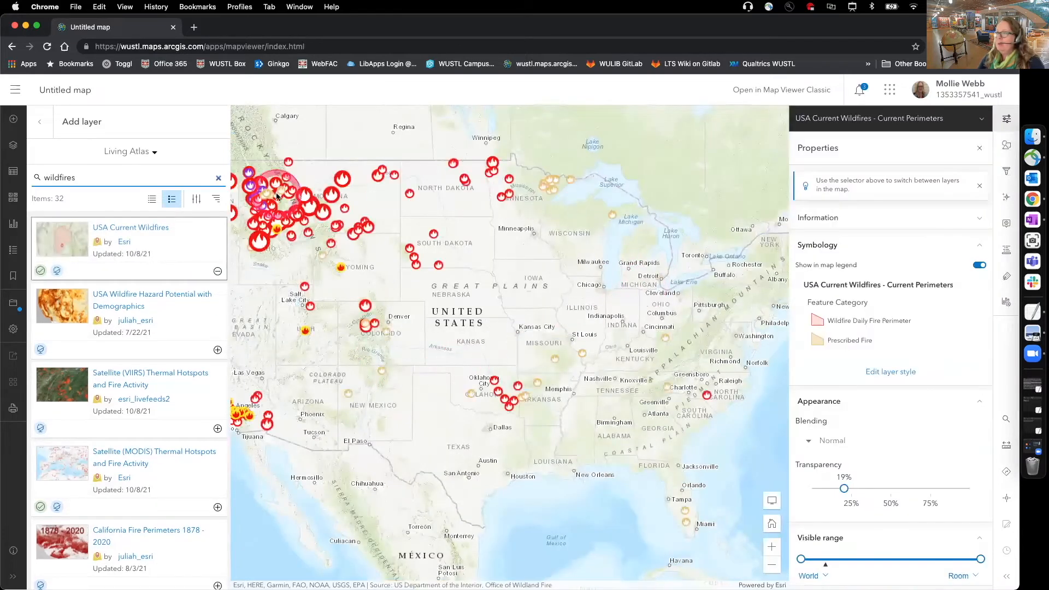
# Return to the map's layer list and select the Current Incidents wildfire layer to show its properties
pyautogui.moveTo(318, 373); pyautogui.dragTo(457, 403)
pyautogui.moveTo(295, 395); pyautogui.dragTo(339, 398)
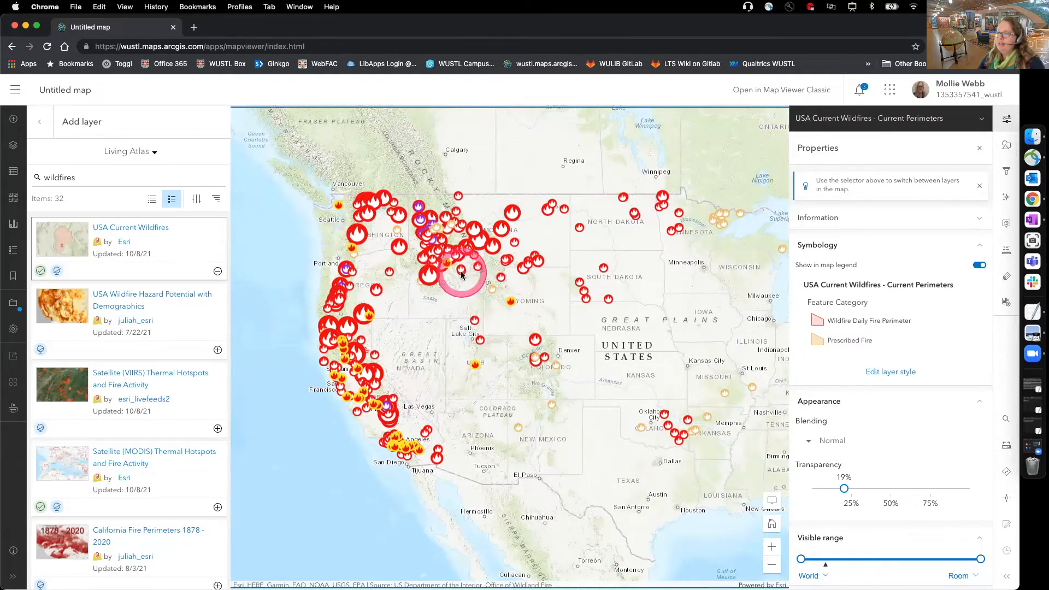
pyautogui.click(39, 126)
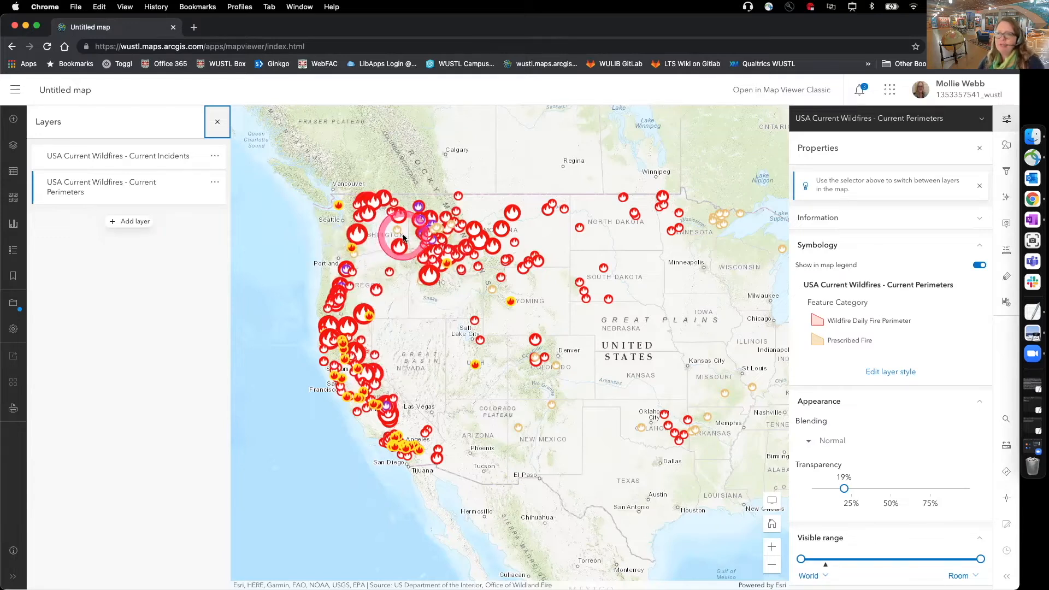
pyautogui.click(215, 156)
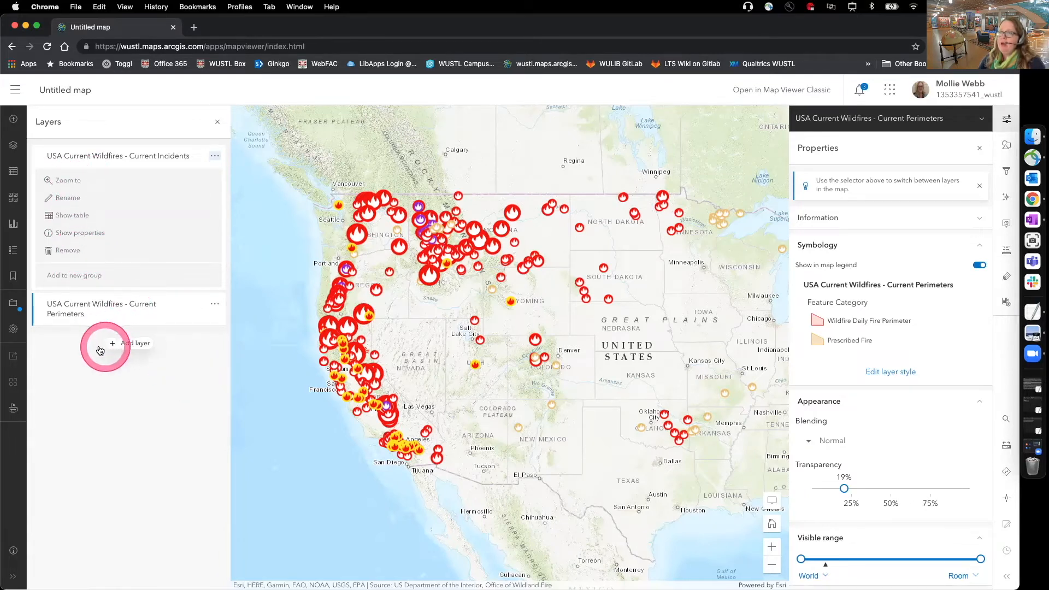
pyautogui.click(215, 156)
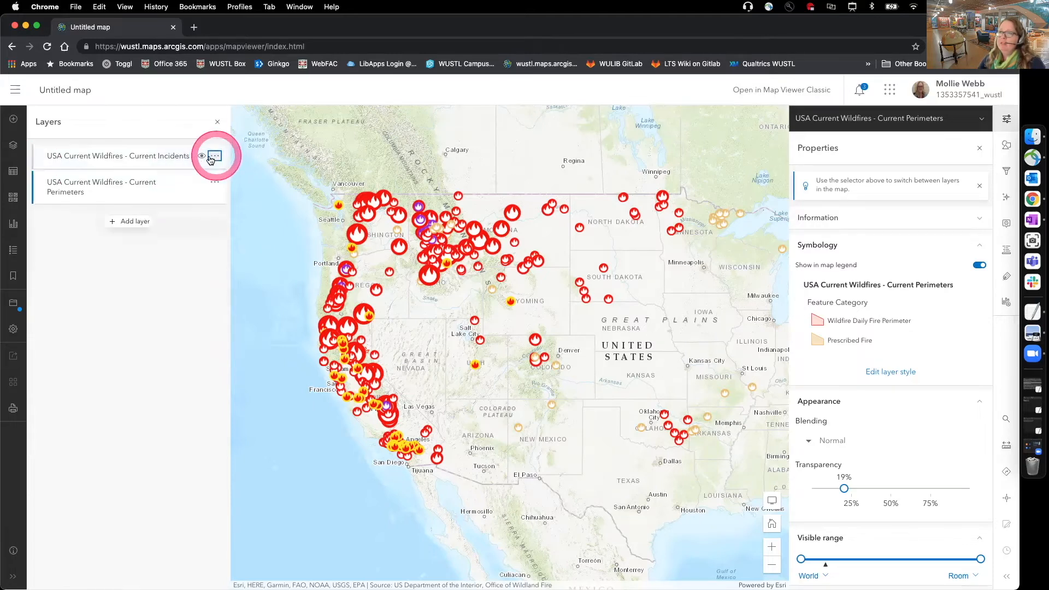
pyautogui.click(60, 158)
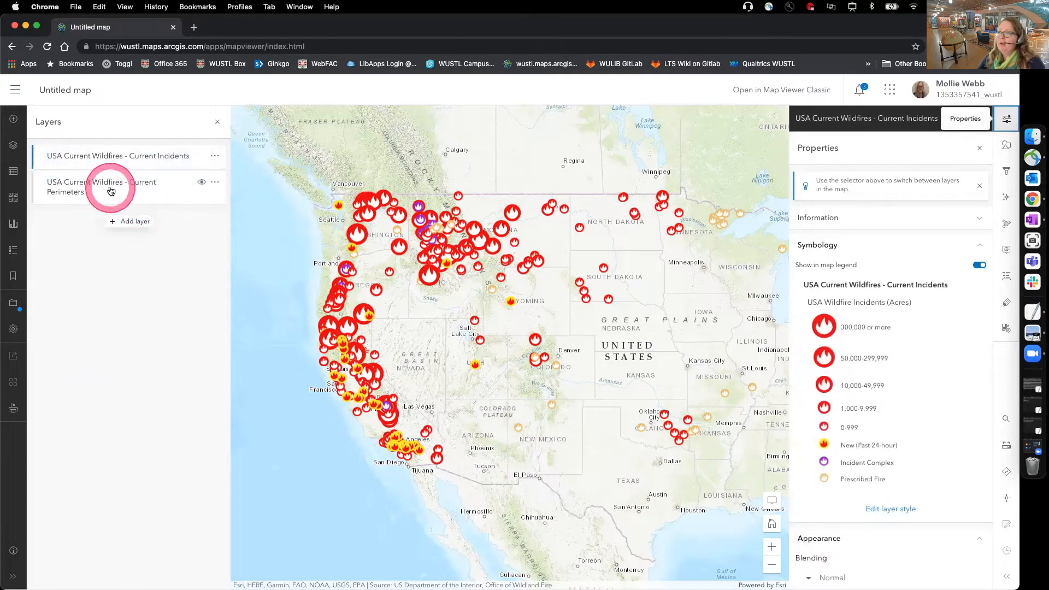
# Show the map legend and examine the wildfire incidents and fire perimeters across northern California
pyautogui.click(13, 251)
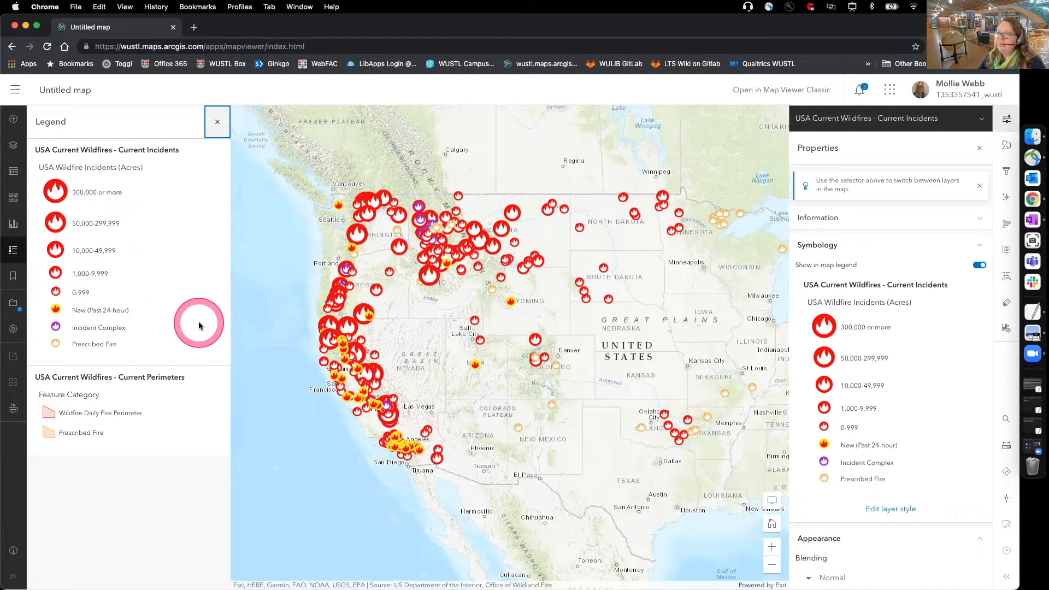
pyautogui.scroll(2, 385, 338)
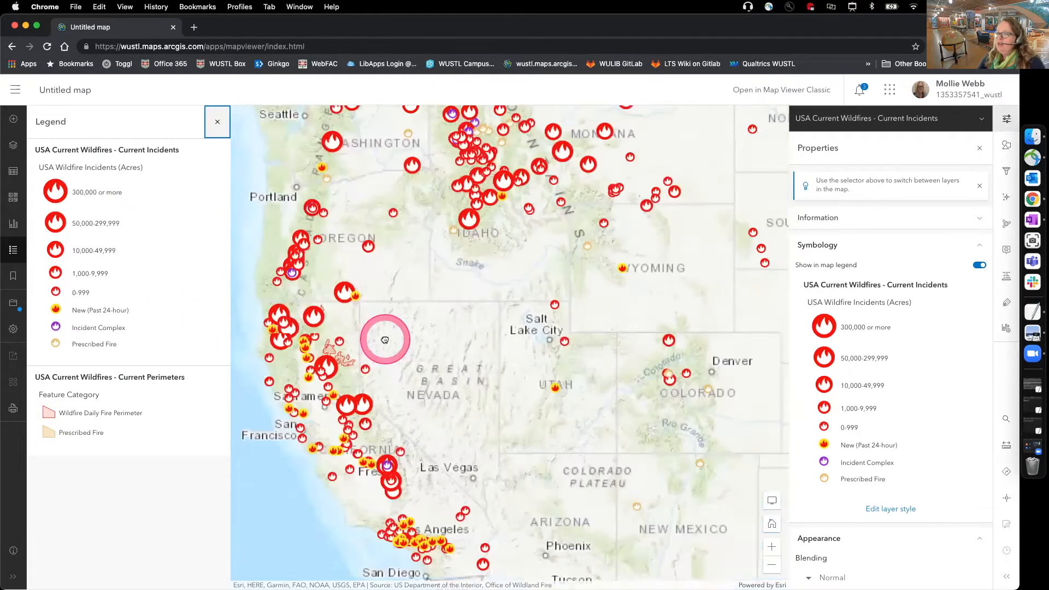
pyautogui.scroll(3, 384, 339)
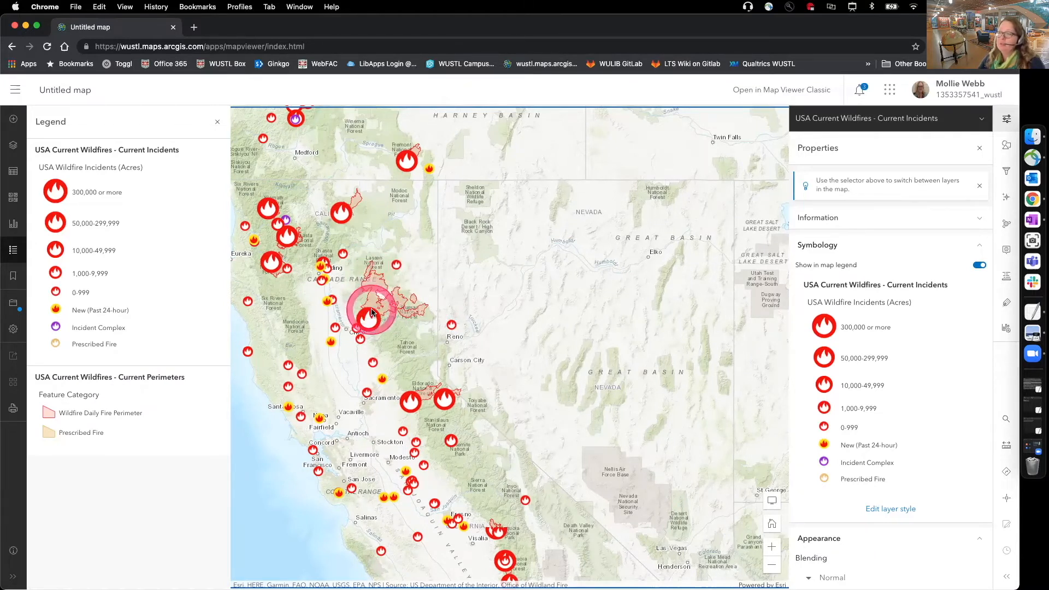
pyautogui.moveTo(298, 323); pyautogui.dragTo(327, 310)
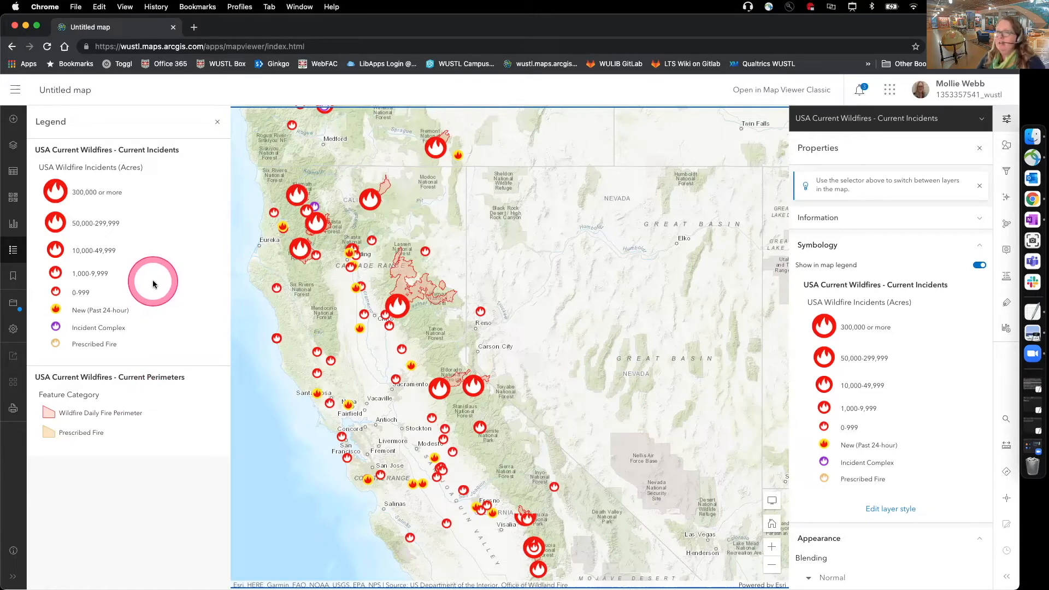
# Start adding another layer from the Living Atlas and search it for "population"
pyautogui.click(13, 148)
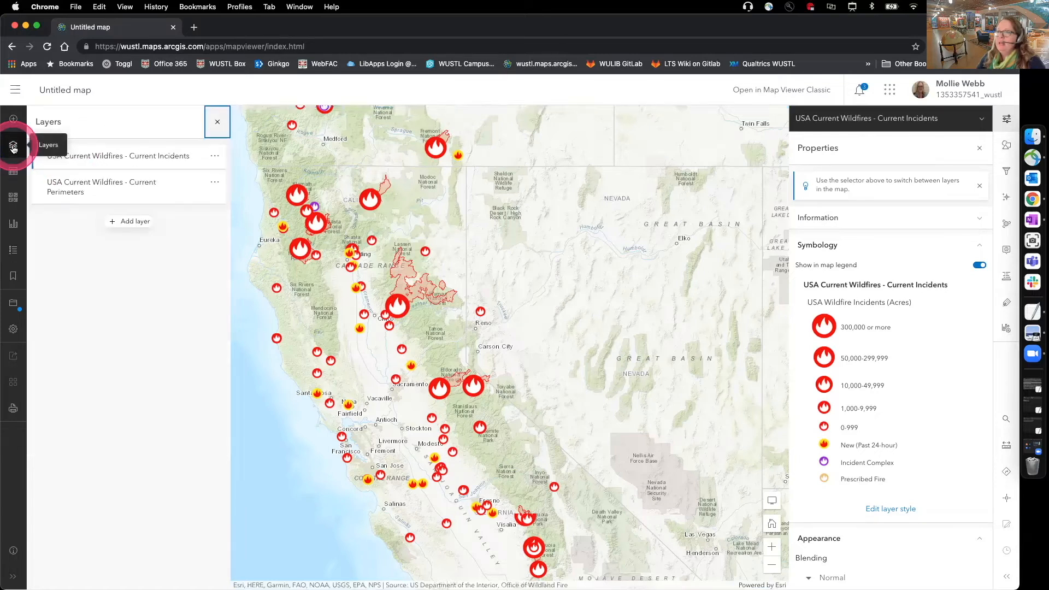
pyautogui.click(132, 221)
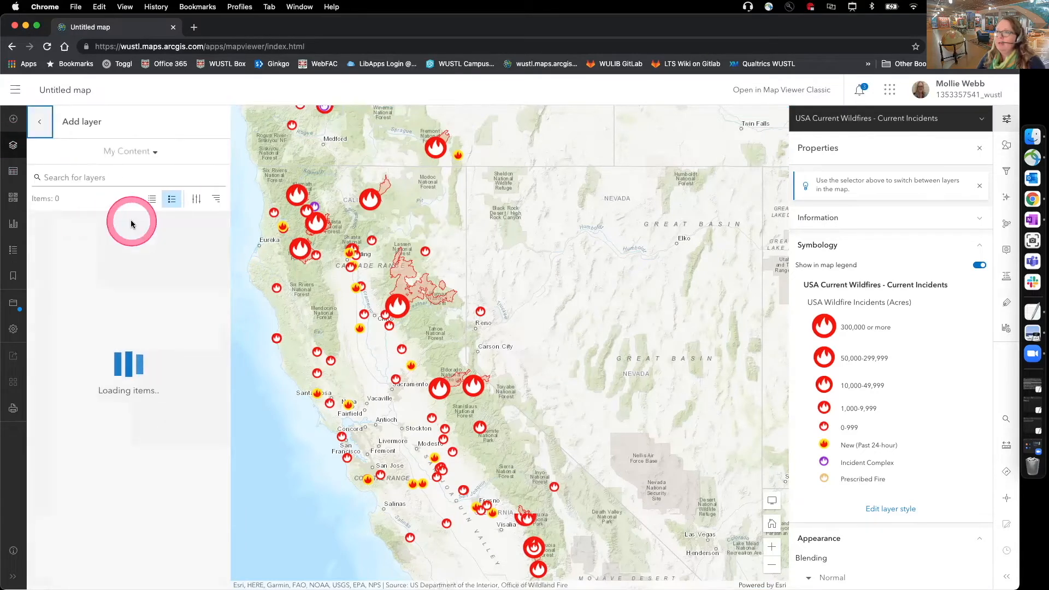
pyautogui.click(155, 156)
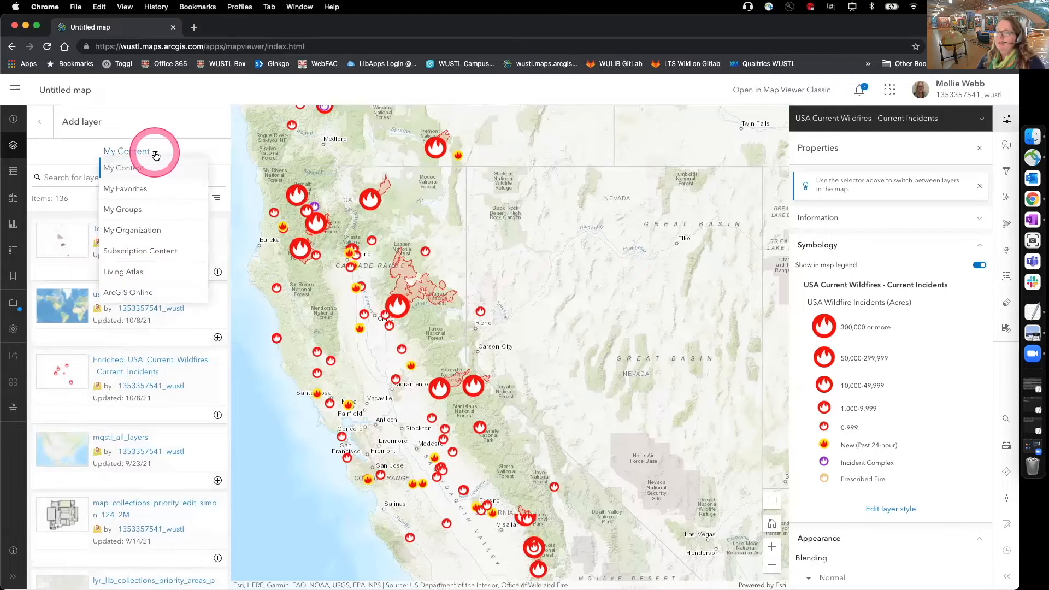
pyautogui.click(133, 273)
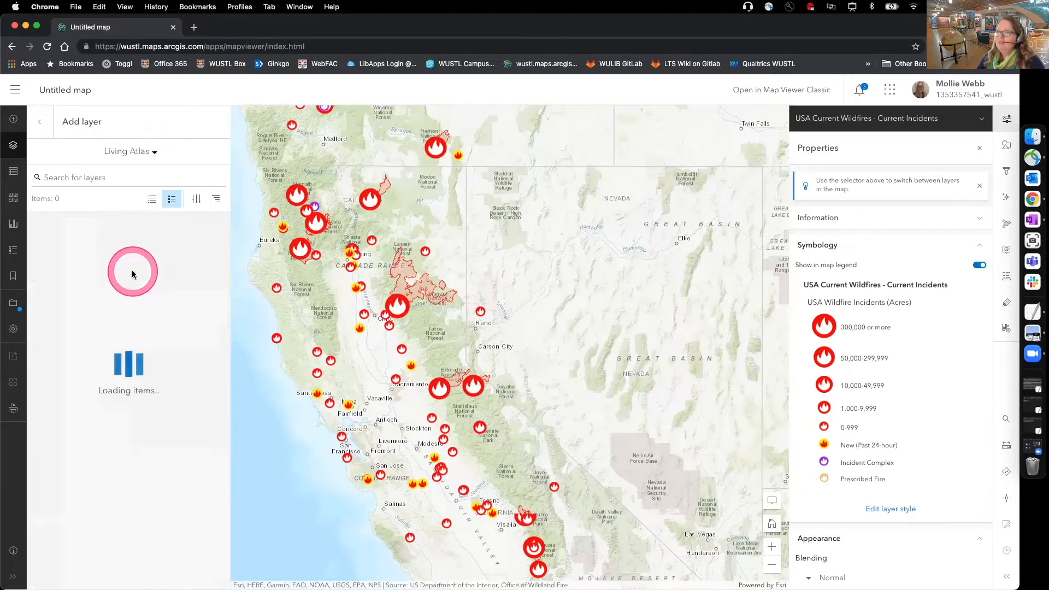
pyautogui.click(72, 179)
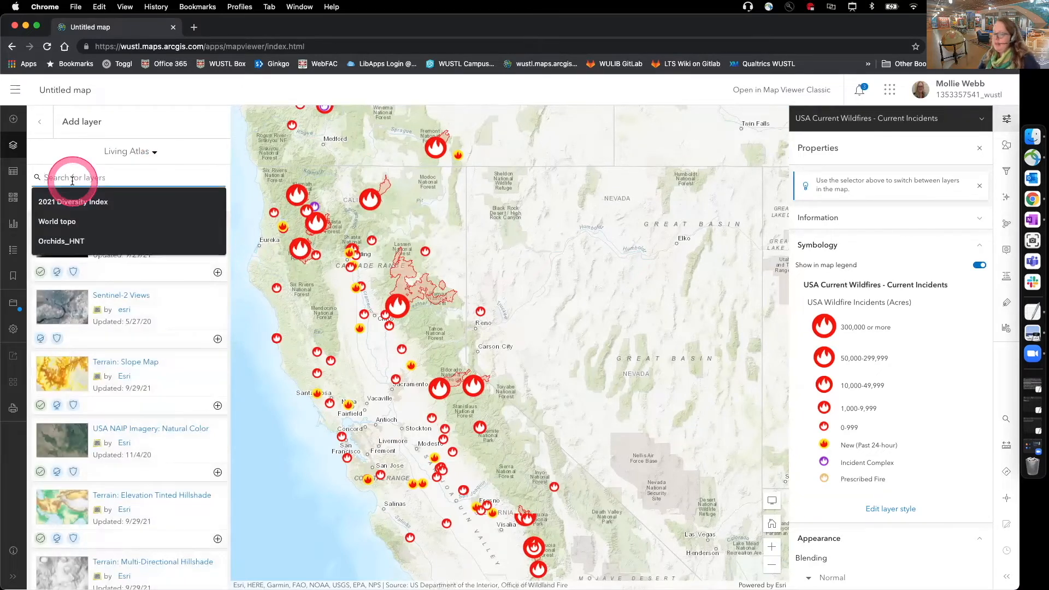
pyautogui.write('population')
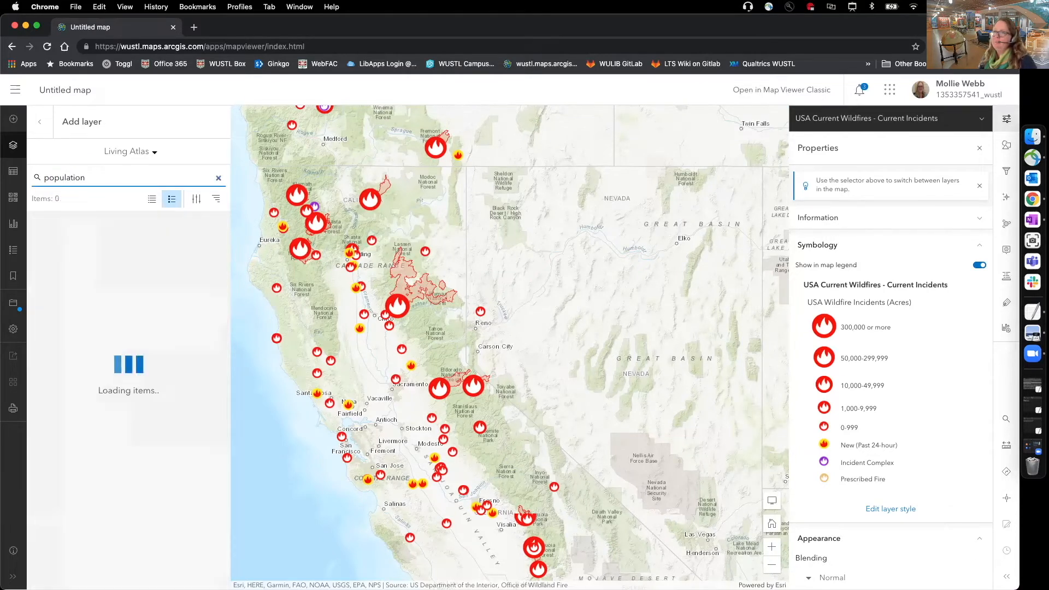
# Add Esri's ACS Population Variables - Boundaries to the map and return to the map's layer list
pyautogui.click(209, 255)
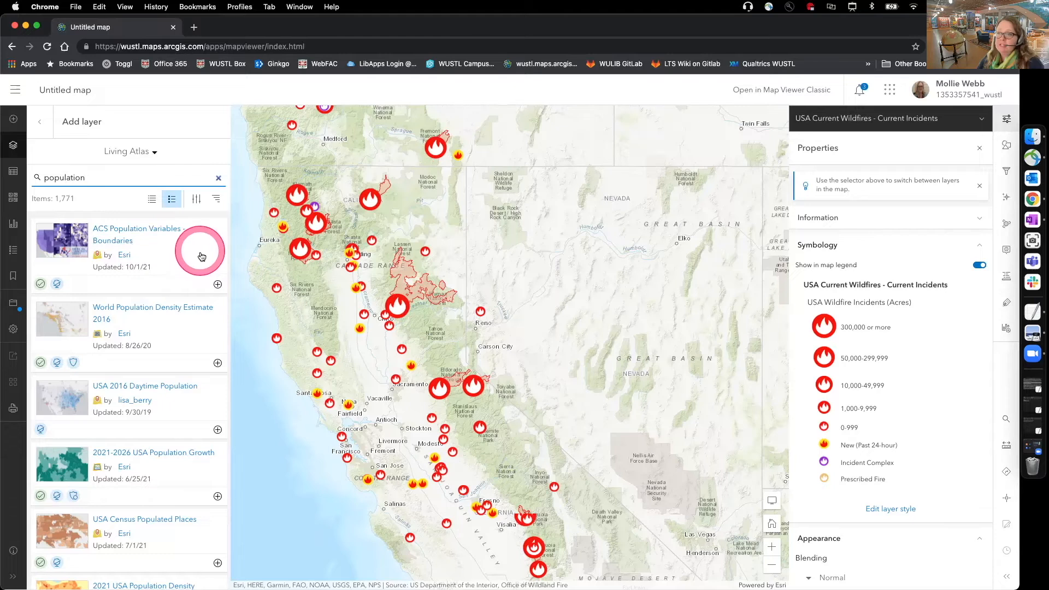
pyautogui.click(217, 285)
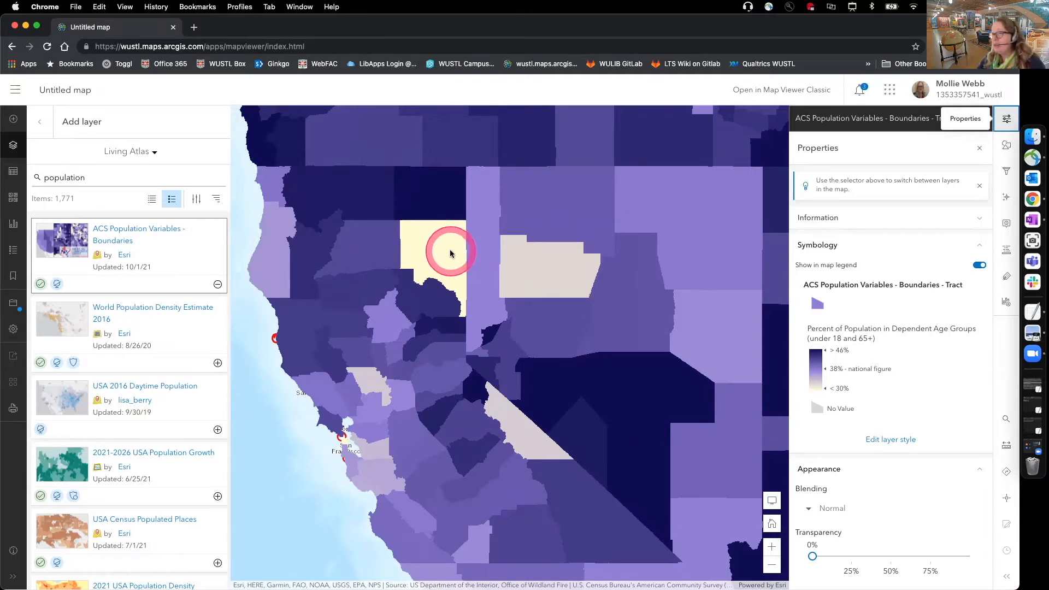
pyautogui.click(32, 135)
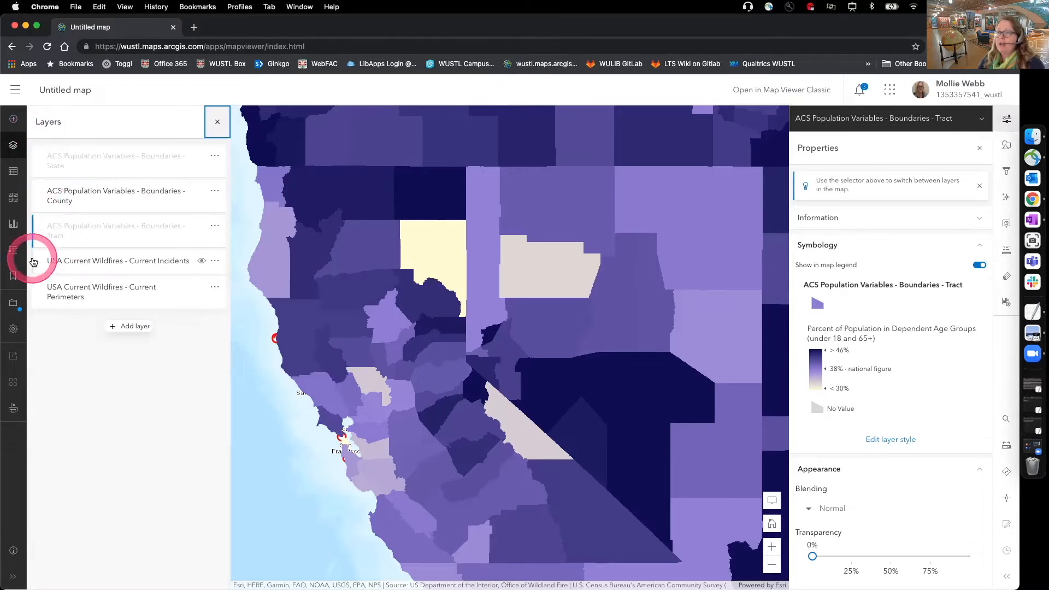
# Show the map legend and examine the dependent-age population shading at county and state level across the United States
pyautogui.click(14, 250)
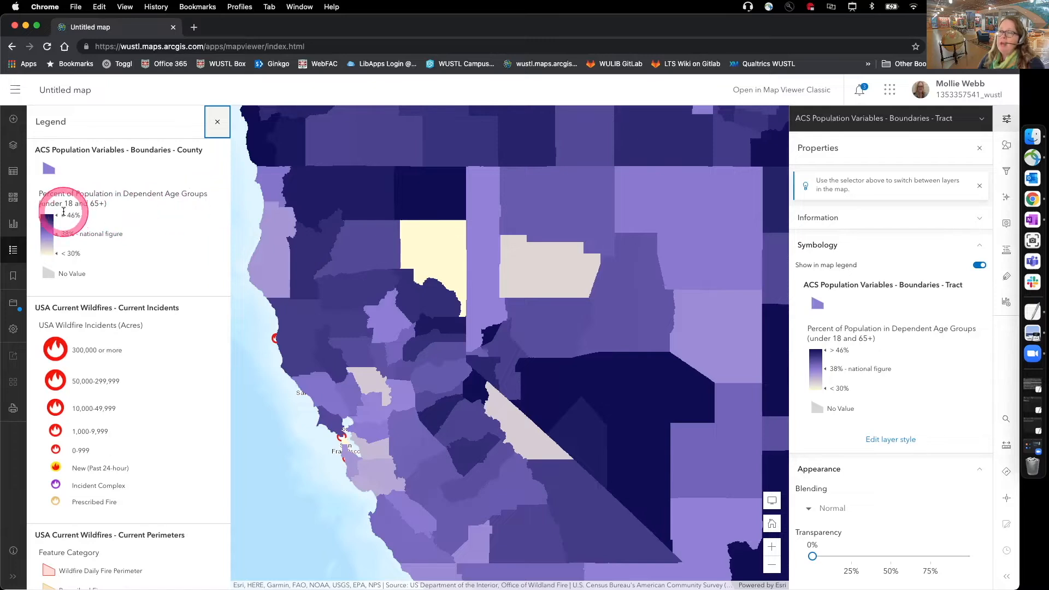
pyautogui.moveTo(72, 204); pyautogui.dragTo(104, 204)
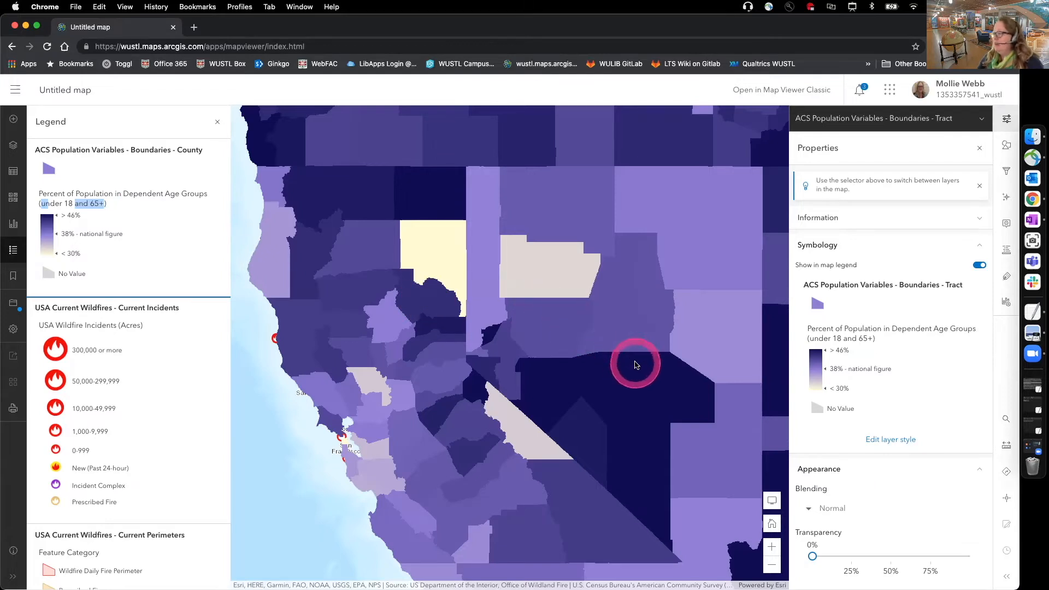
pyautogui.scroll(-3, 513, 382)
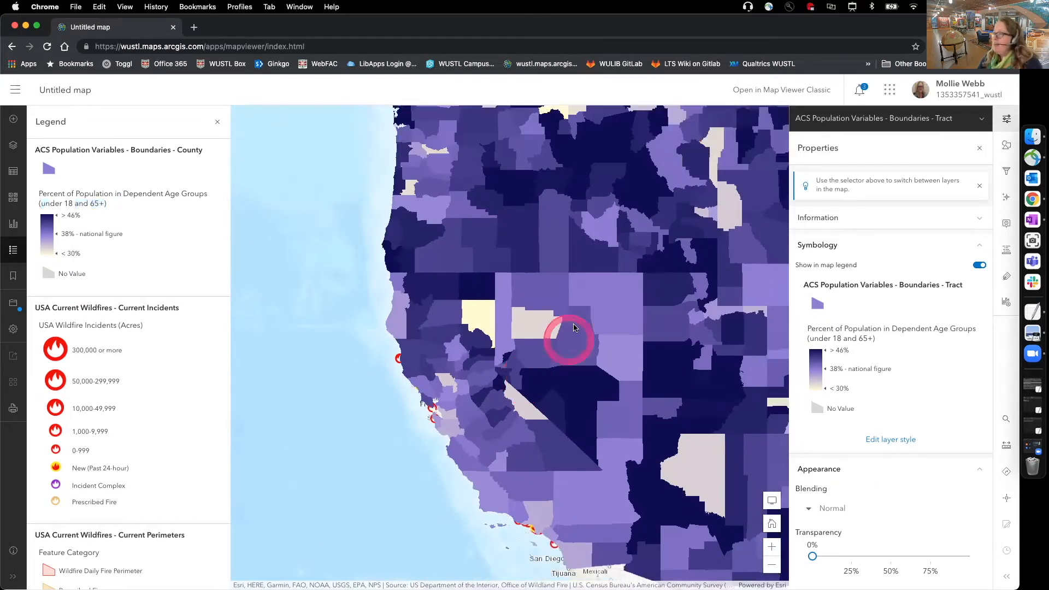
pyautogui.moveTo(573, 318); pyautogui.dragTo(410, 362)
pyautogui.scroll(-5, 411, 362)
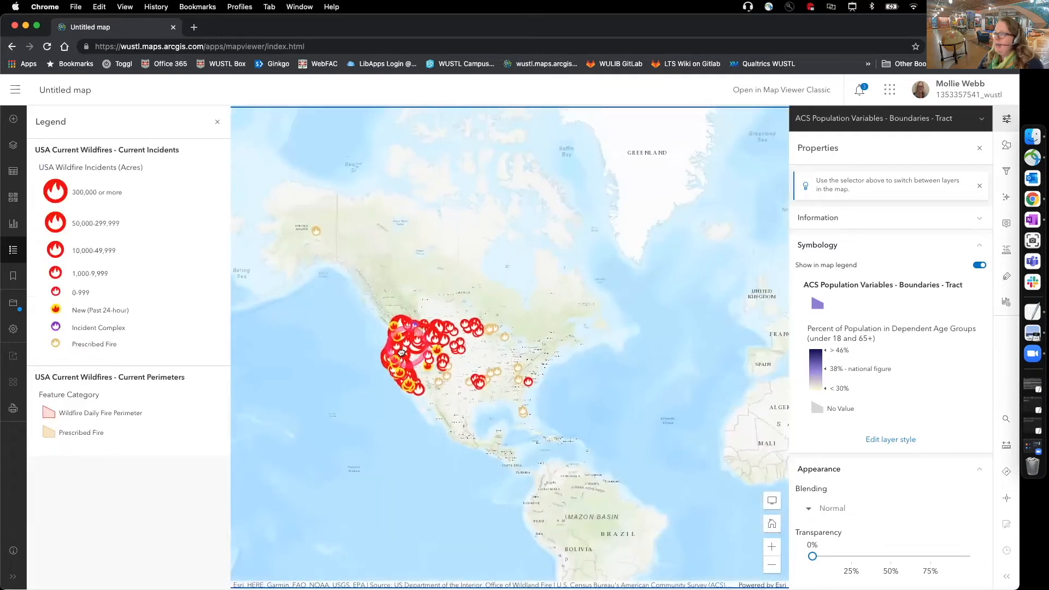
pyautogui.moveTo(416, 354); pyautogui.dragTo(387, 320)
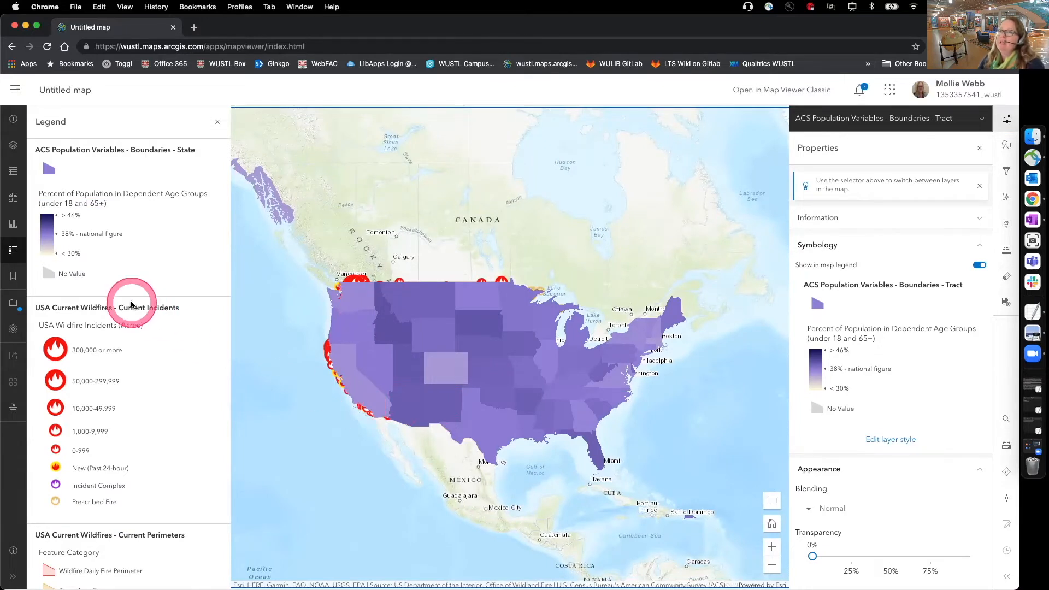
# Reorder the layers so Current Incidents comes first and Current Perimeters second, both above the ACS population layers
pyautogui.click(13, 146)
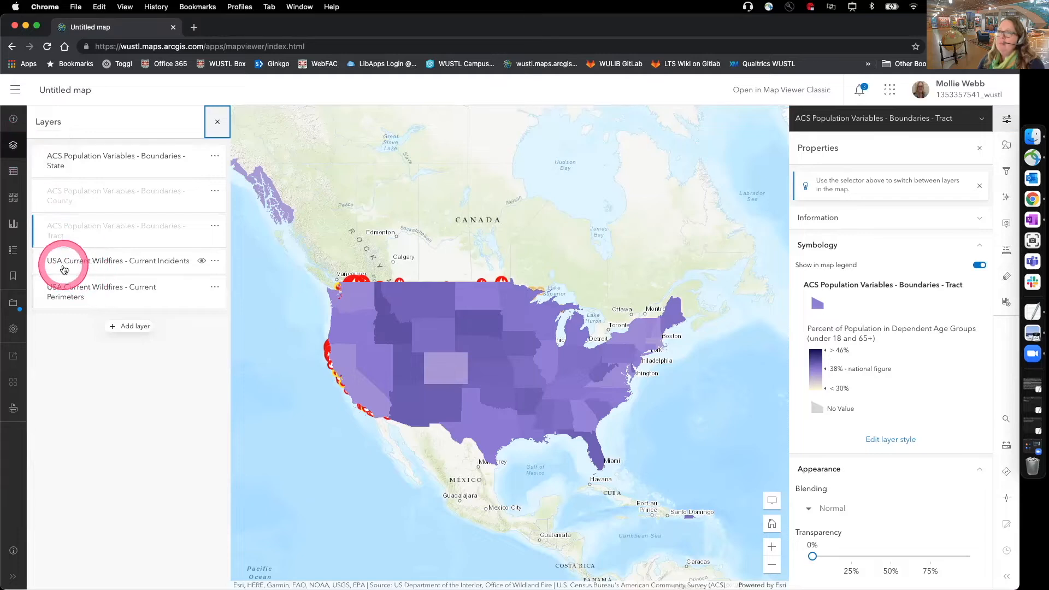
pyautogui.click(38, 266)
pyautogui.moveTo(37, 260); pyautogui.dragTo(39, 156)
pyautogui.moveTo(38, 309); pyautogui.dragTo(42, 191)
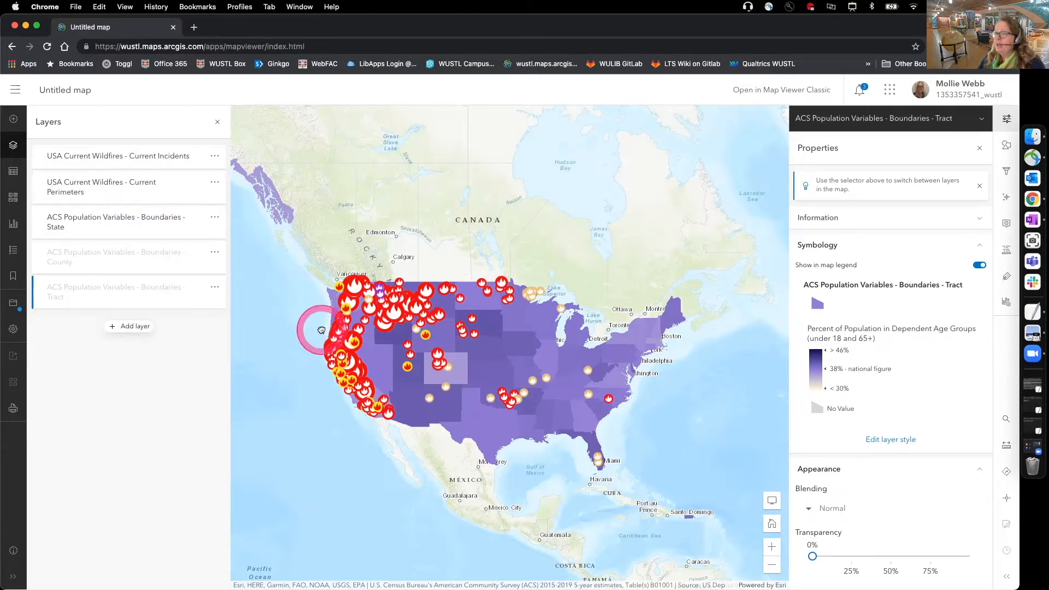
# Examine the wildfires over the population boundaries in Oregon, going from county level down to census tract level
pyautogui.scroll(10, 322, 331)
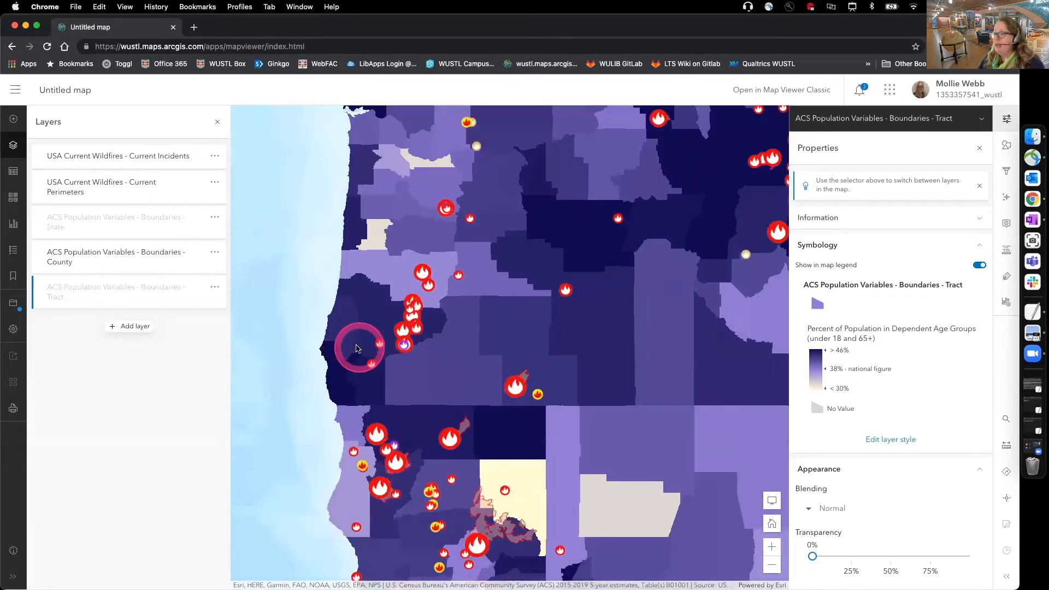
pyautogui.scroll(5, 354, 354)
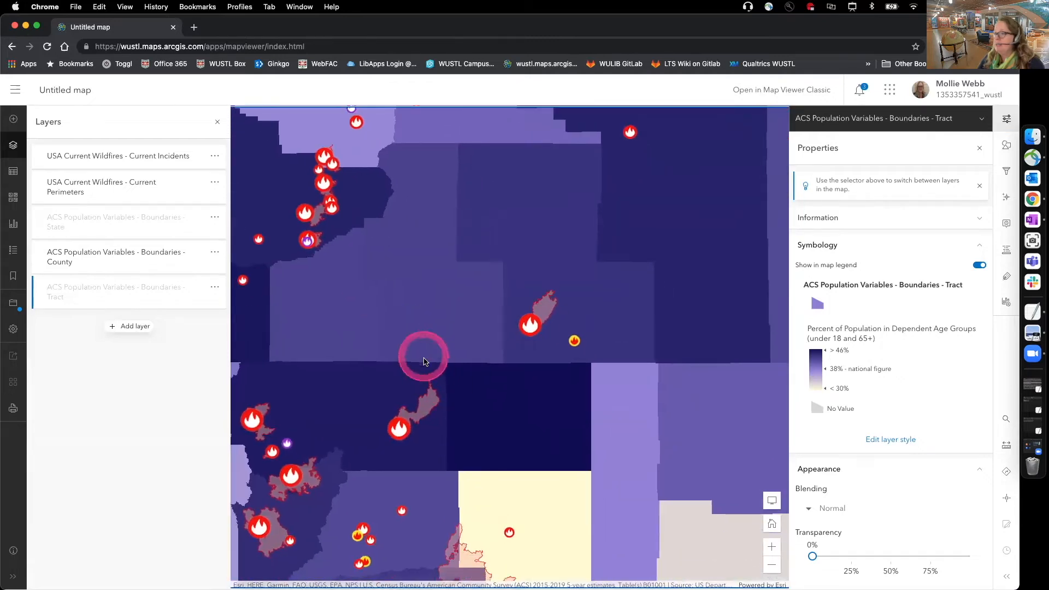
pyautogui.scroll(-2, 431, 402)
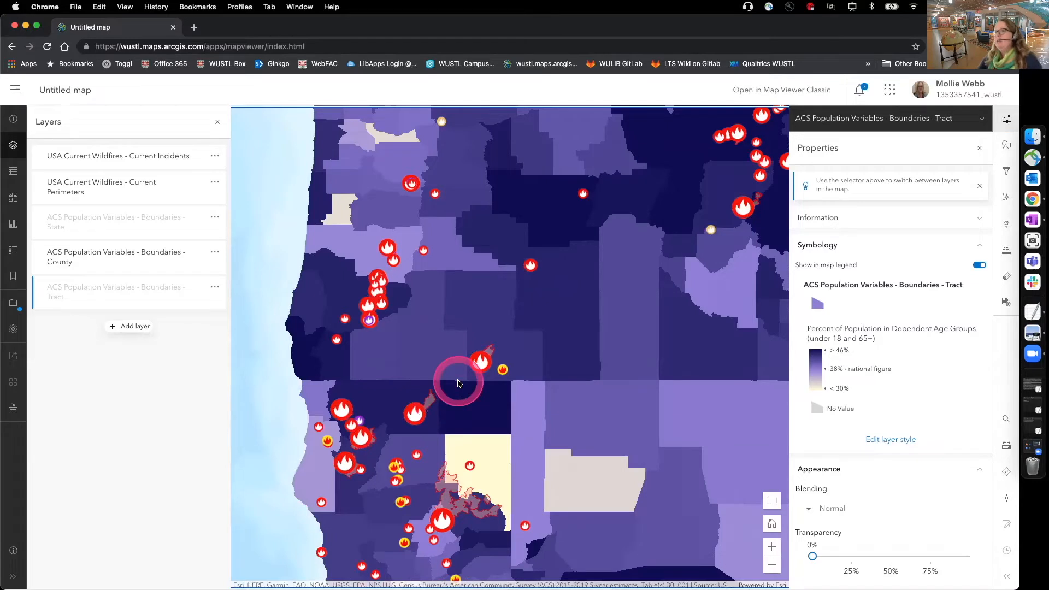
pyautogui.moveTo(574, 352); pyautogui.dragTo(524, 366)
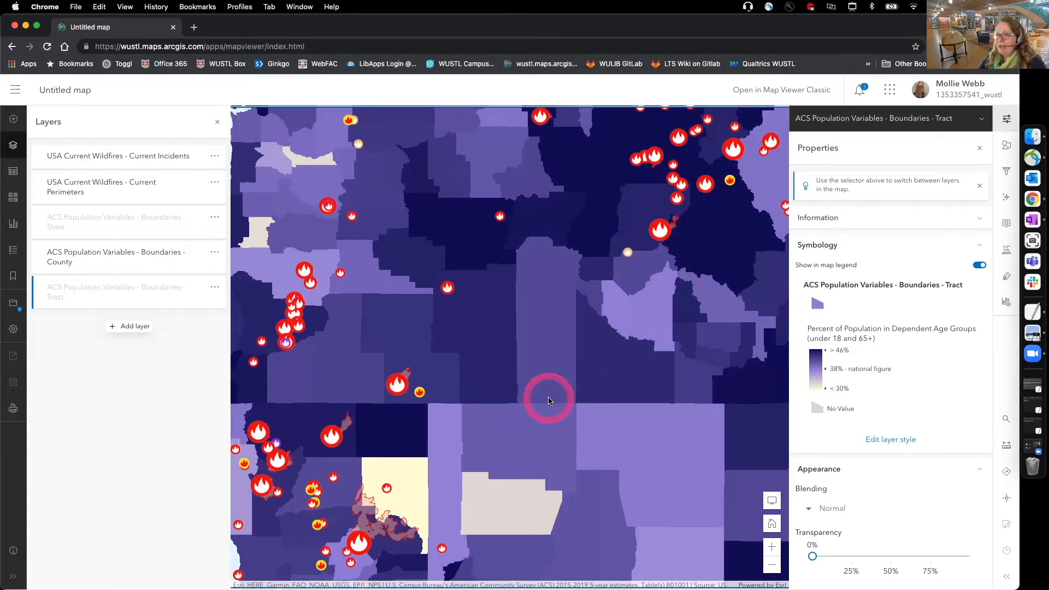
pyautogui.click(773, 547)
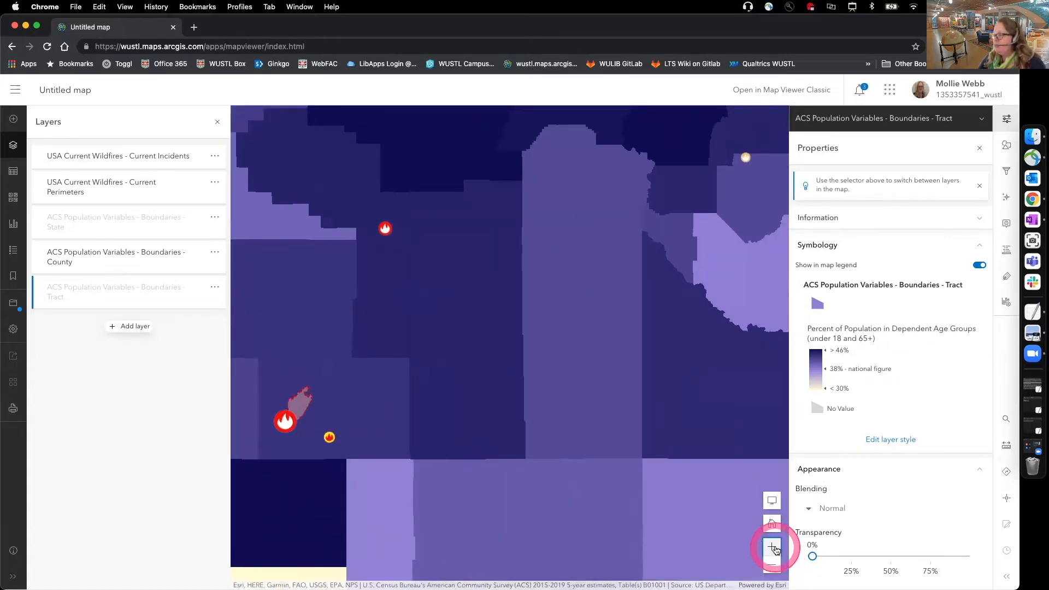
pyautogui.click(772, 547)
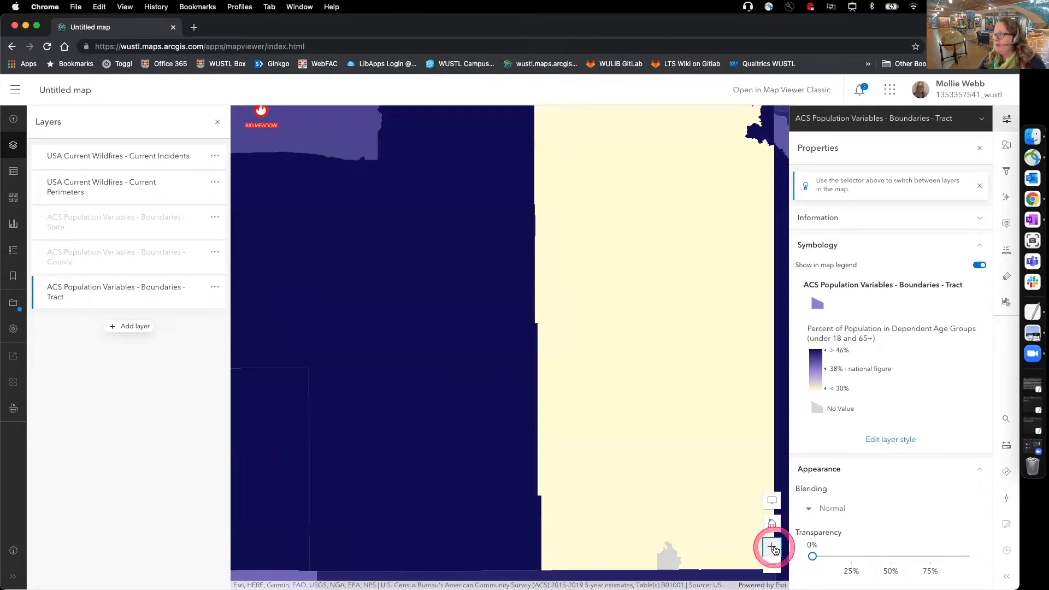
pyautogui.click(773, 547)
pyautogui.click(772, 547)
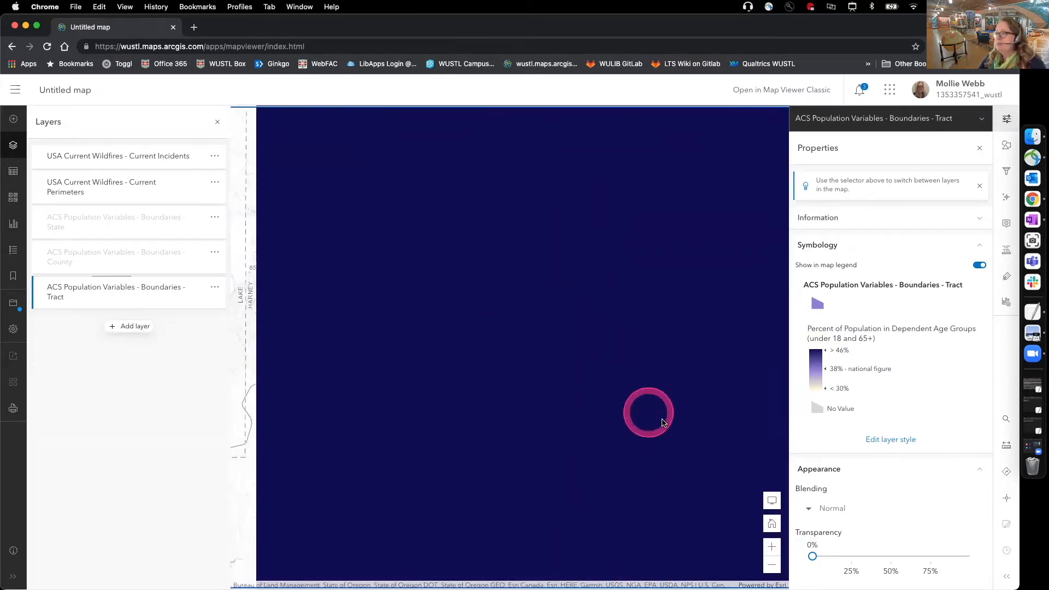
# Examine the labelled wildfires and fire perimeters against the census tract population shading in southwestern Oregon
pyautogui.scroll(-10, 448, 353)
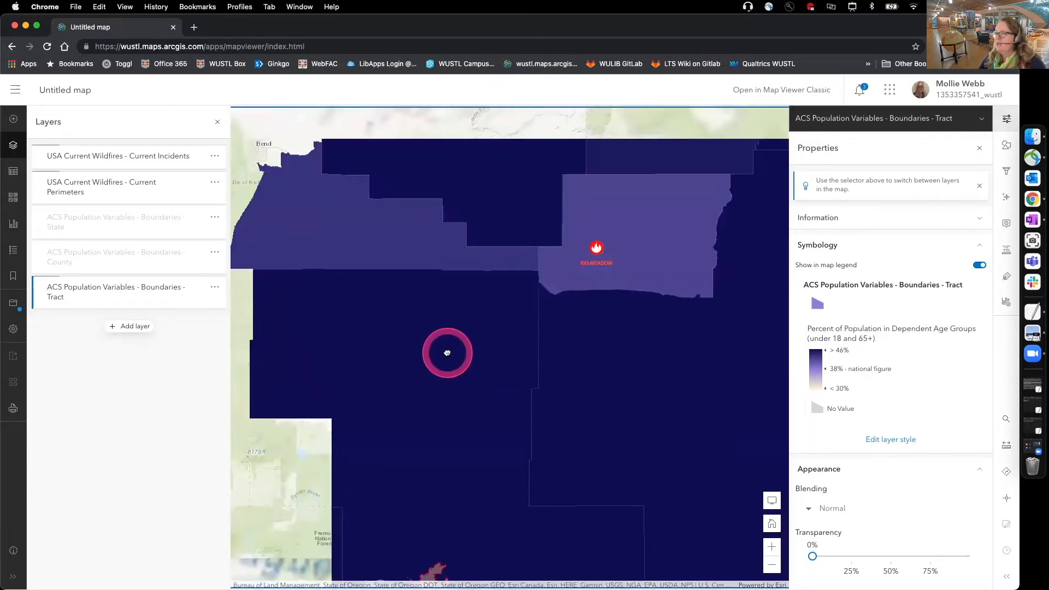
pyautogui.moveTo(437, 354); pyautogui.dragTo(582, 374)
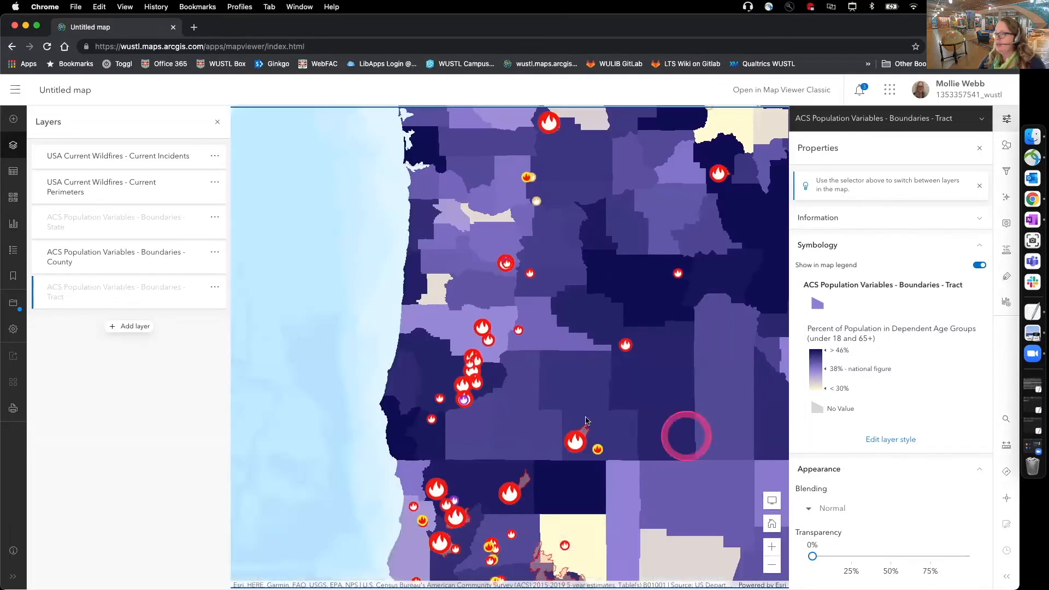
pyautogui.click(772, 547)
pyautogui.scroll(5, 459, 417)
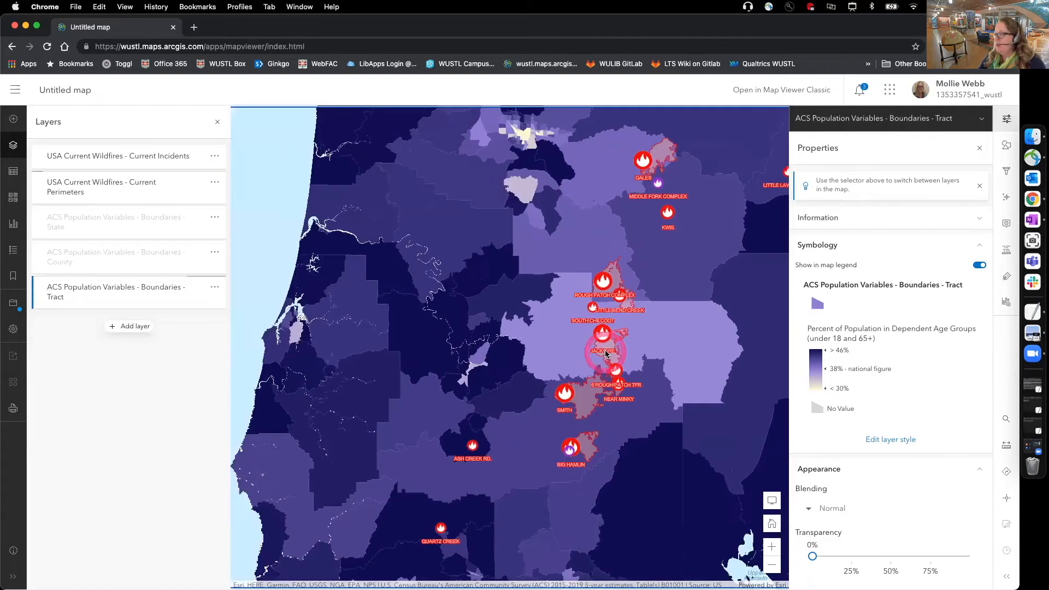
pyautogui.moveTo(545, 384); pyautogui.dragTo(528, 321)
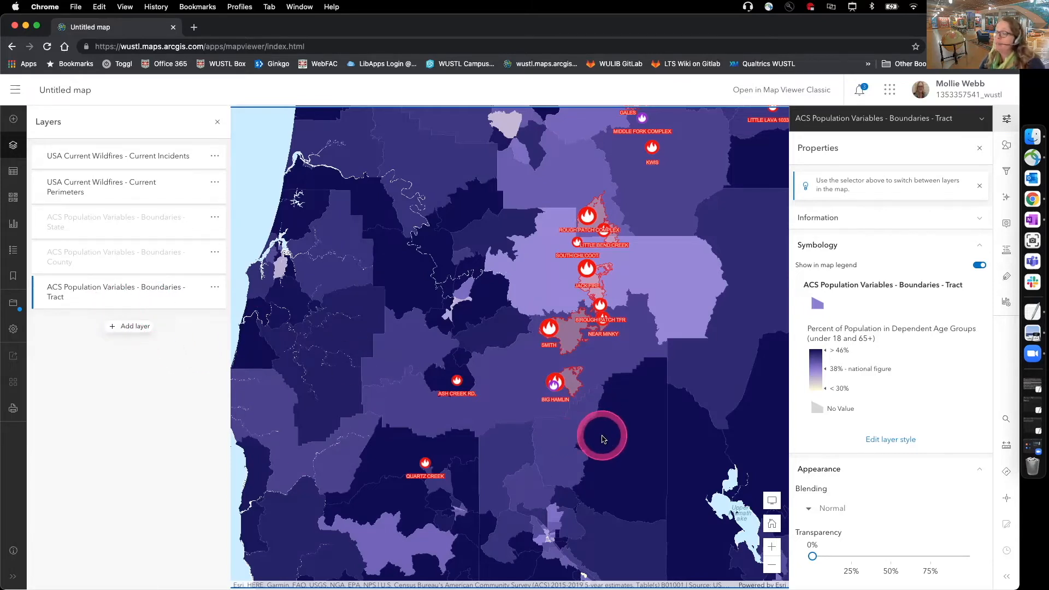
# Compare the wildfires with the county and state population shading, ending with the whole contiguous United States in view
pyautogui.click(772, 565)
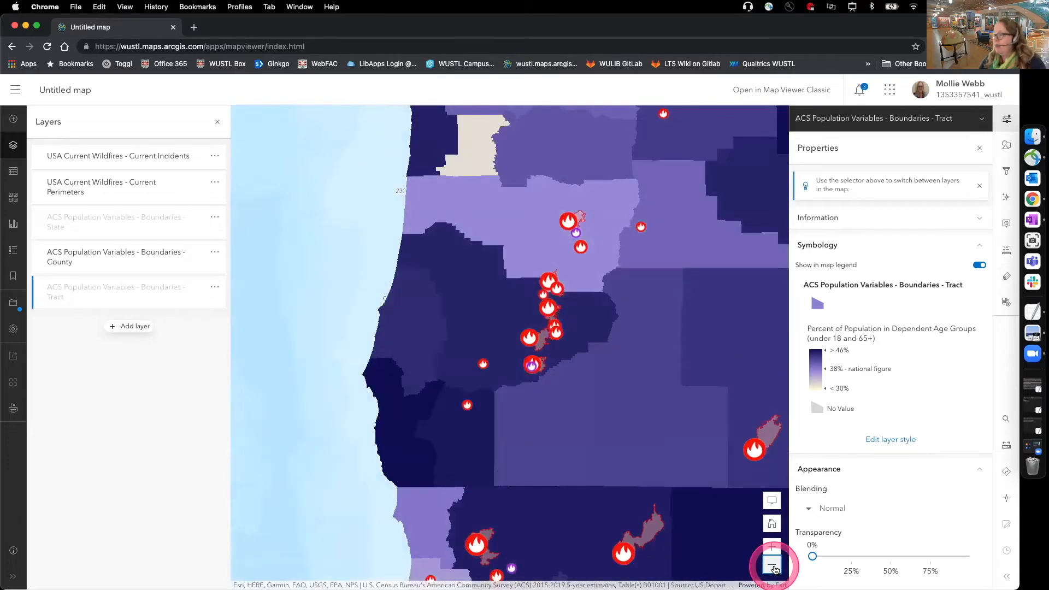
pyautogui.click(774, 568)
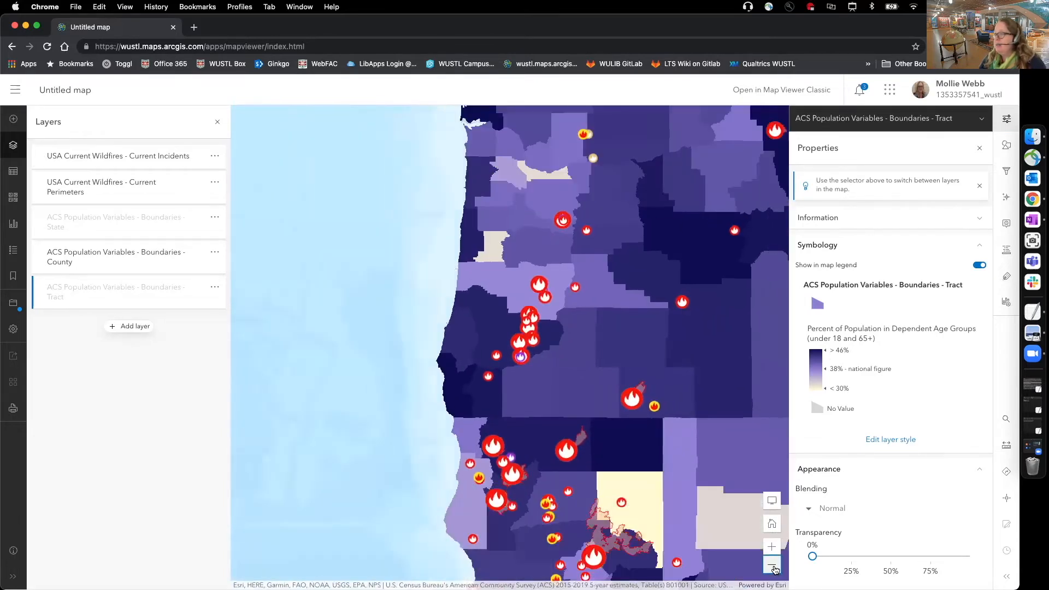
pyautogui.click(775, 570)
pyautogui.click(775, 569)
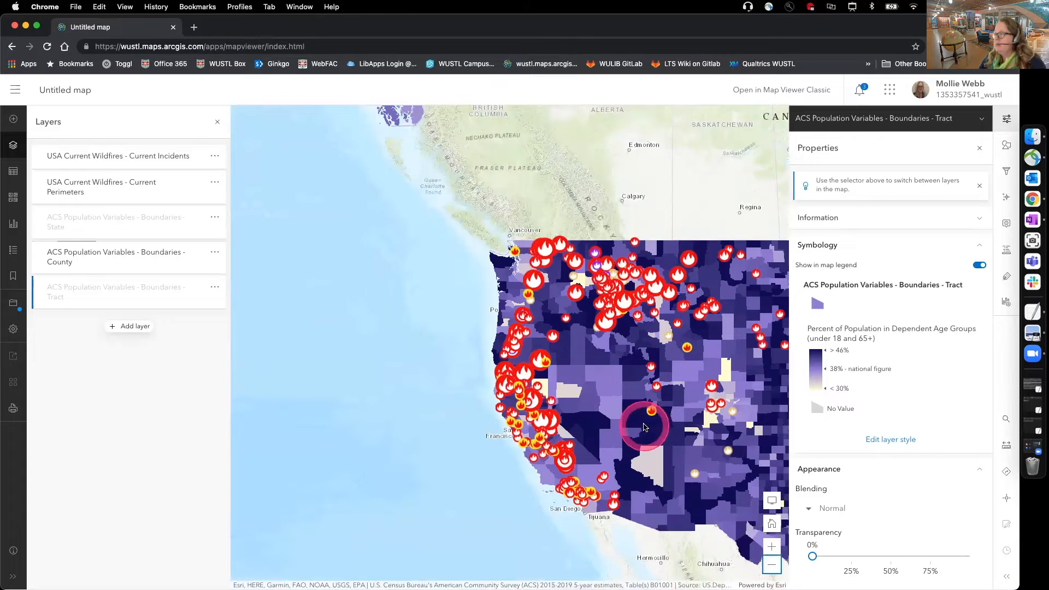
pyautogui.moveTo(645, 427); pyautogui.dragTo(421, 400)
pyautogui.click(775, 568)
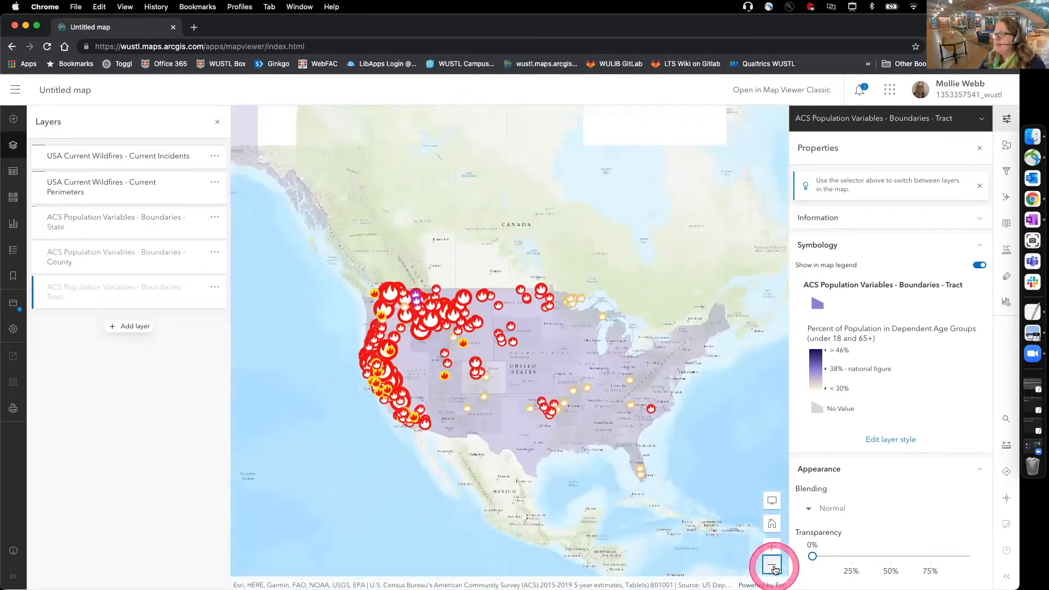
pyautogui.moveTo(535, 370); pyautogui.dragTo(511, 385)
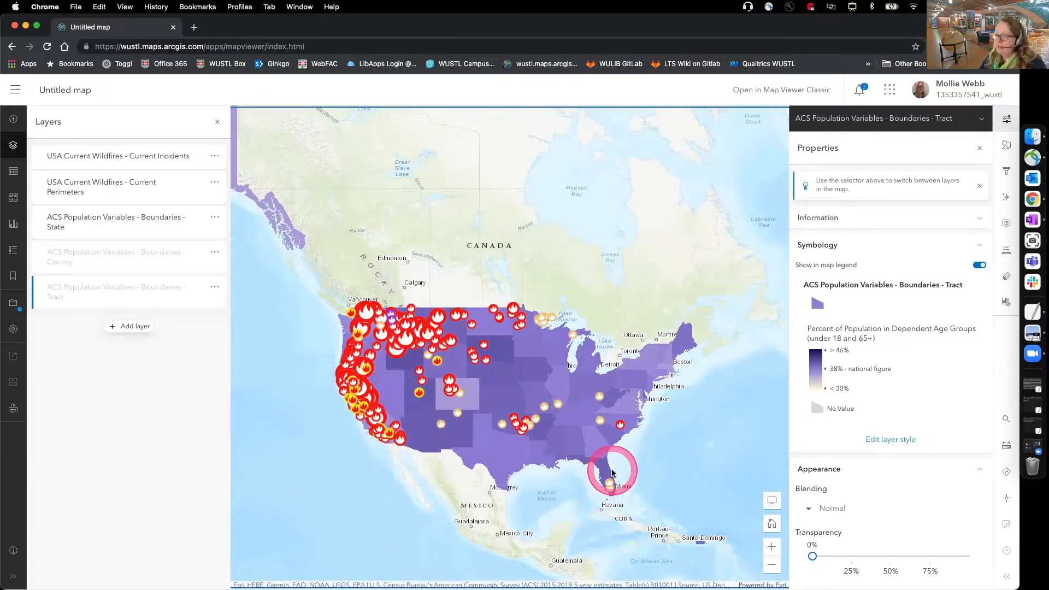
# Show the properties of the ACS population Tract layer and examine its appearance and visible range settings
pyautogui.click(215, 290)
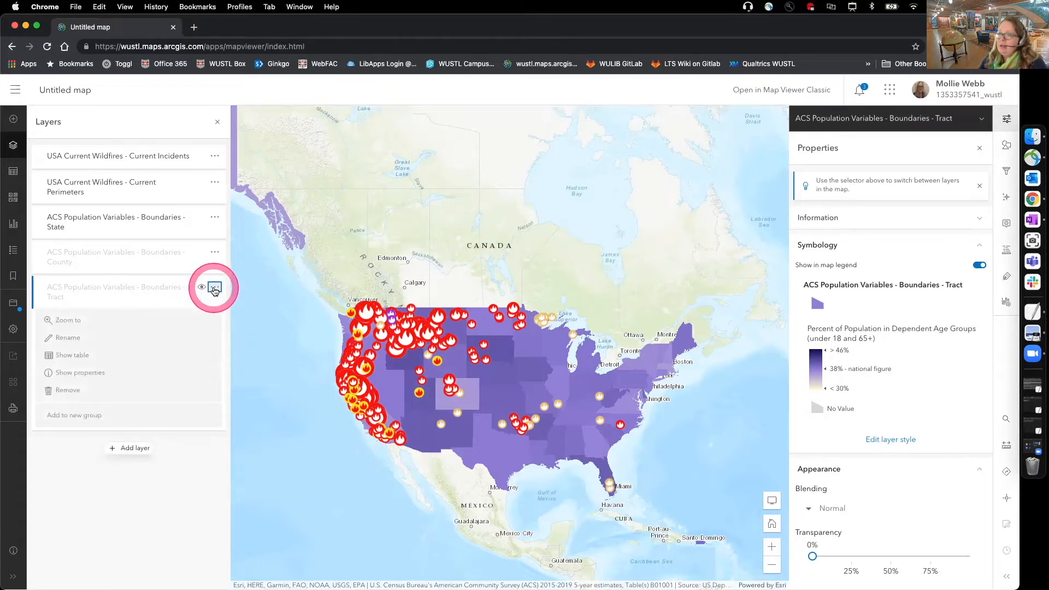
pyautogui.click(98, 374)
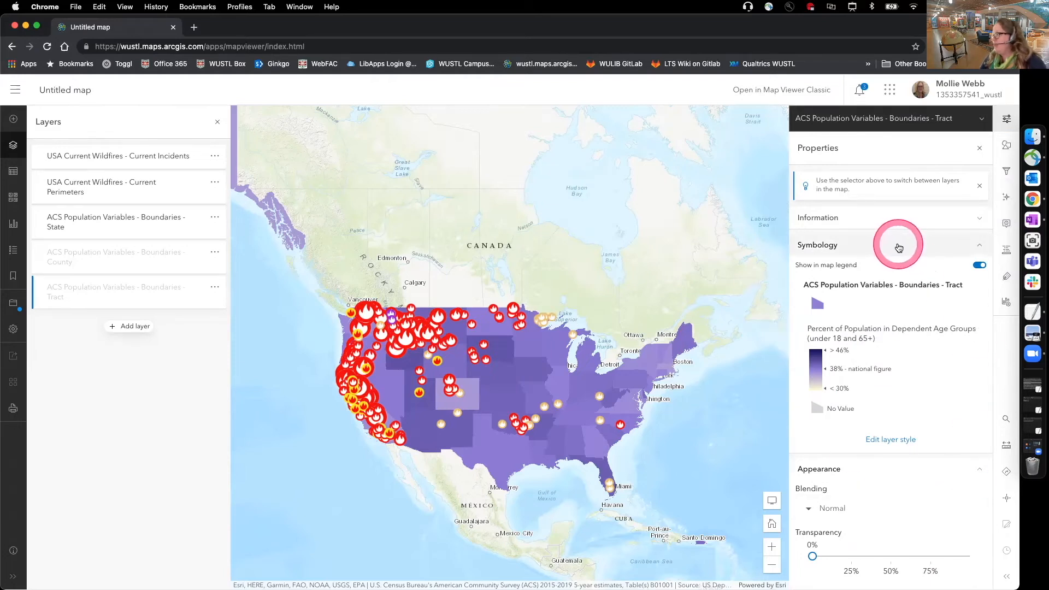
pyautogui.scroll(-3, 939, 452)
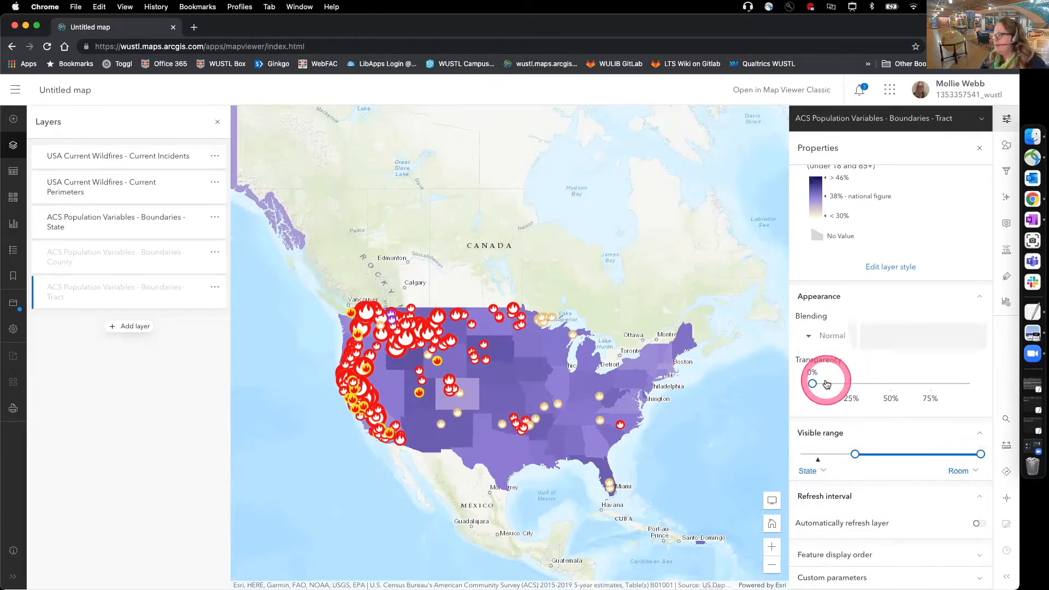
# Set the transparency of the ACS population Tract layer to 50%
pyautogui.moveTo(826, 384); pyautogui.dragTo(893, 384)
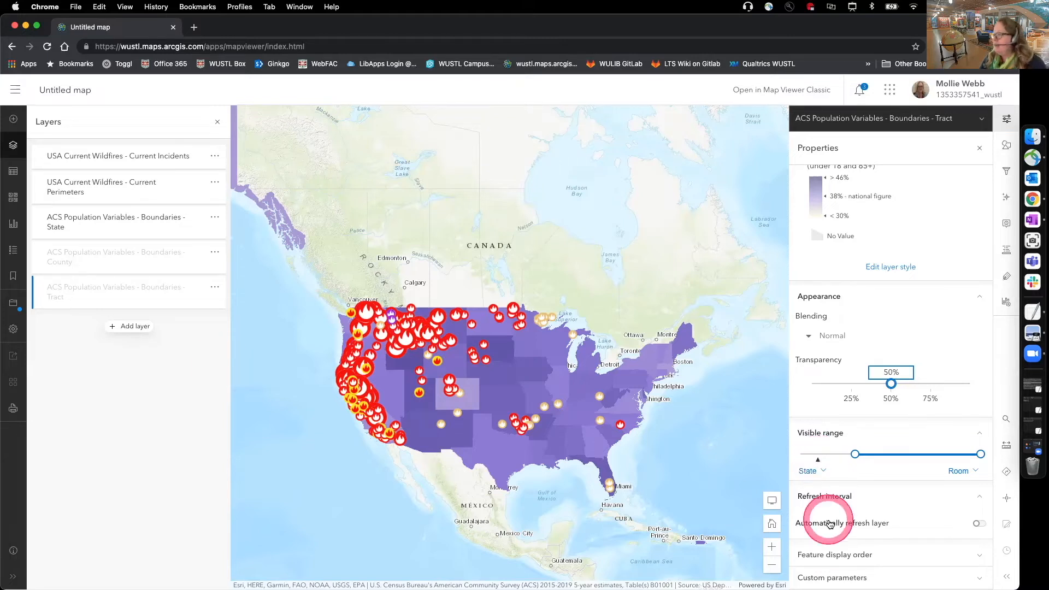
pyautogui.click(772, 547)
# Show the properties of the ACS population County layer and examine its transparency, visible range and symbology settings
pyautogui.click(104, 252)
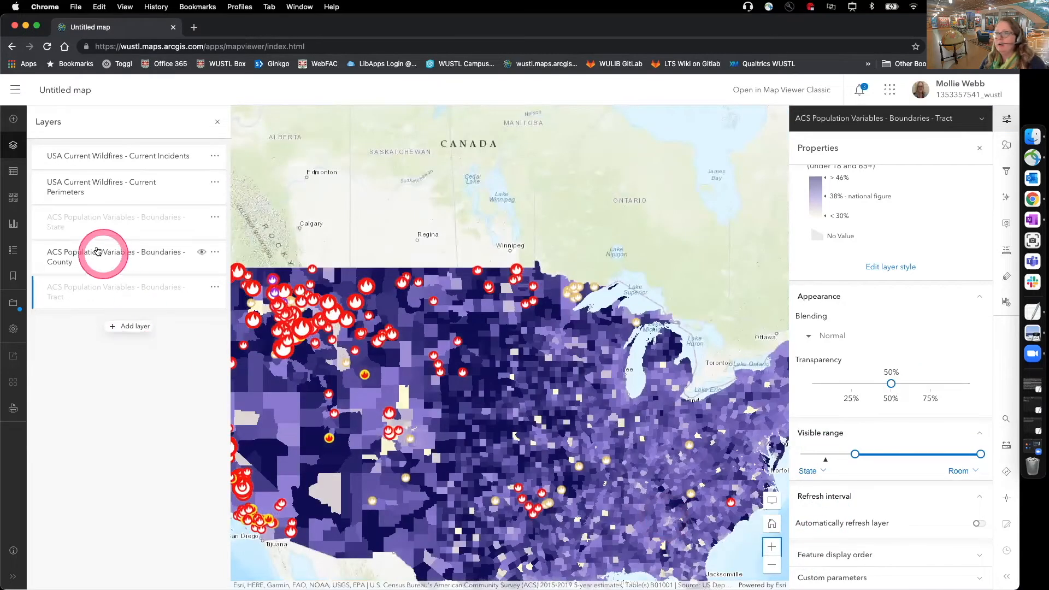
pyautogui.scroll(-5, 934, 467)
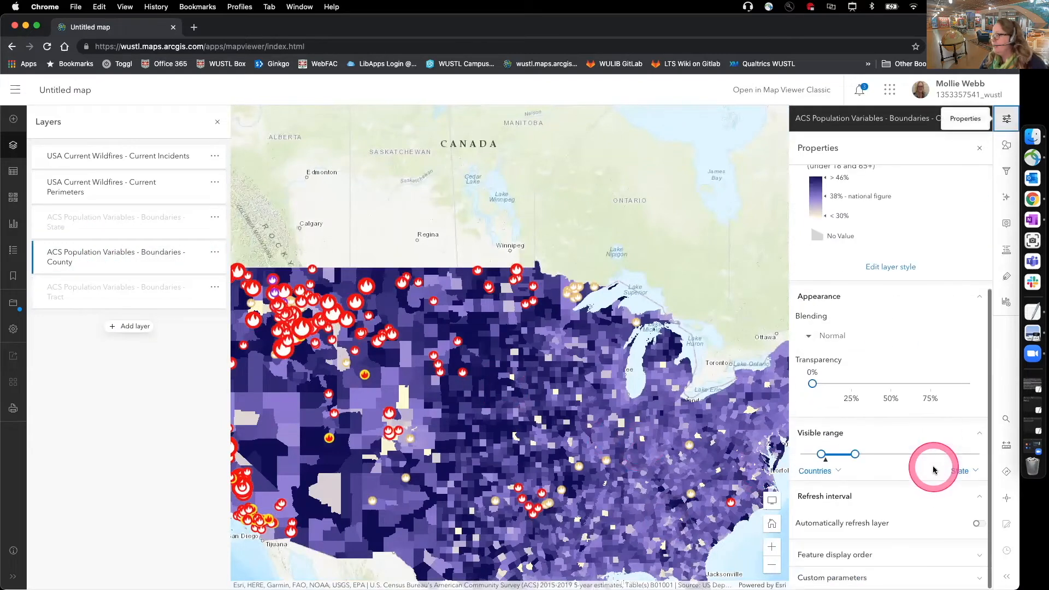
pyautogui.moveTo(820, 455)
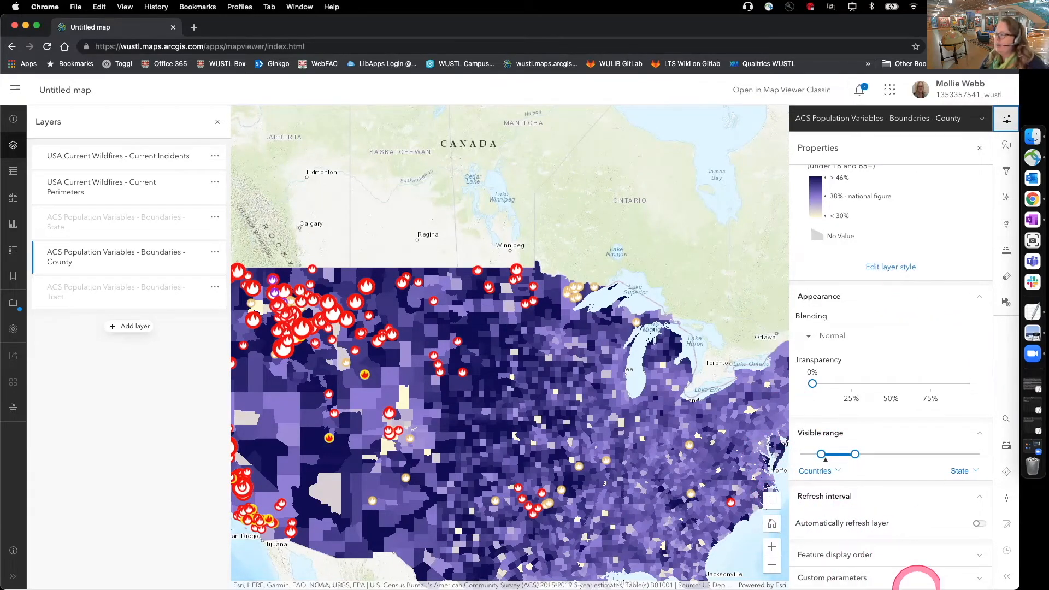
pyautogui.scroll(2, 847, 393)
pyautogui.scroll(5, 900, 365)
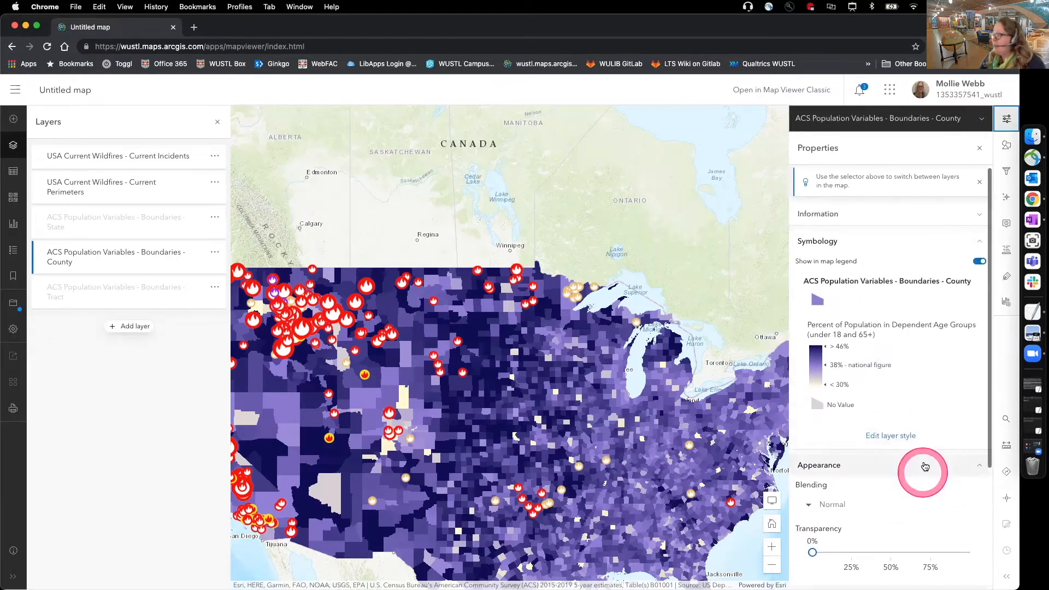
# Examine the color ramps in the County layer's Counts and Amounts (color) style options and leave styling without saving
pyautogui.click(895, 436)
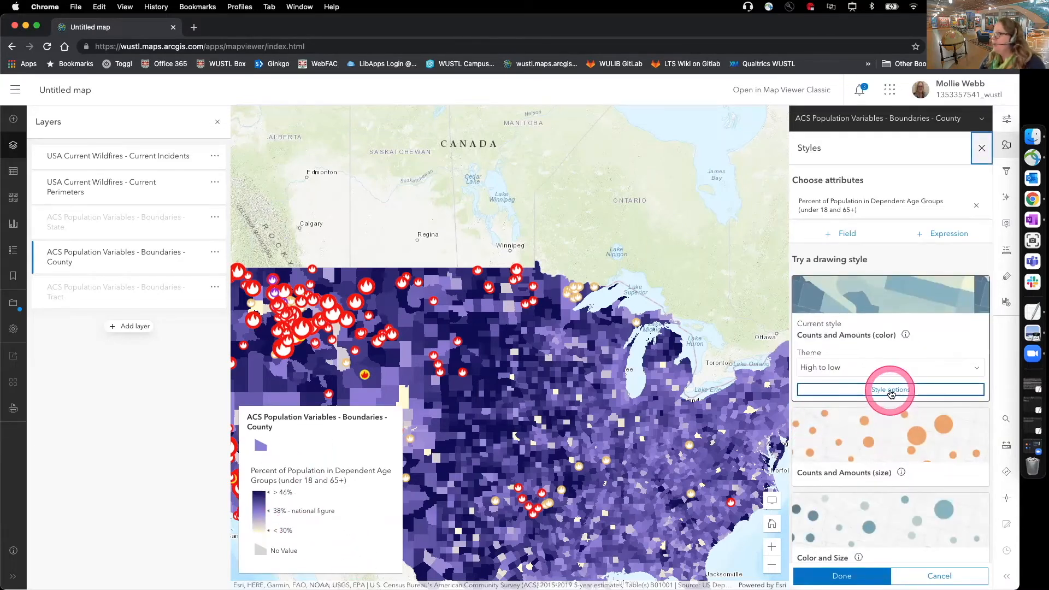
pyautogui.click(891, 391)
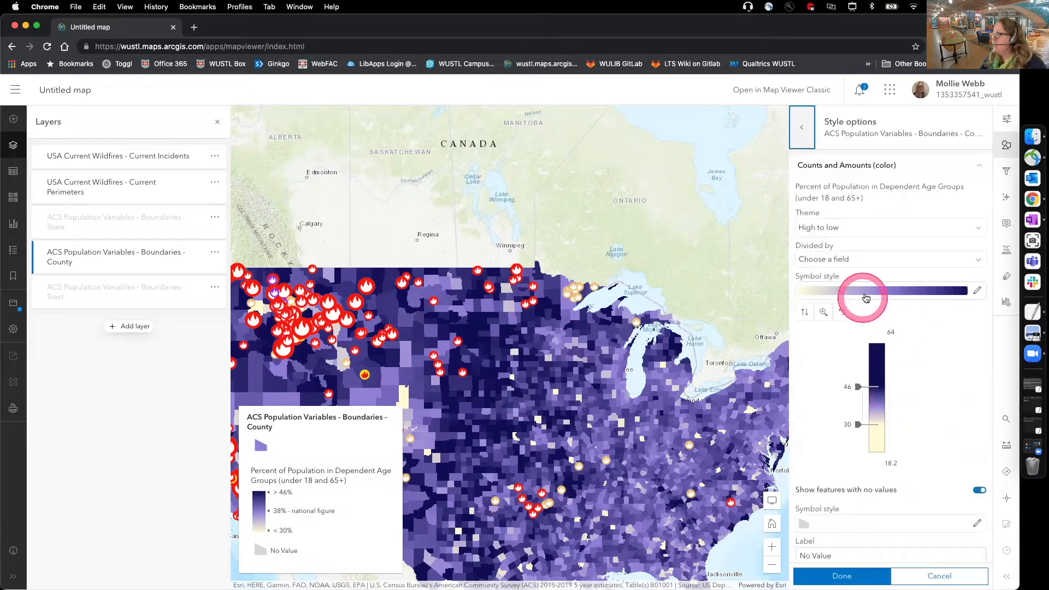
pyautogui.click(949, 296)
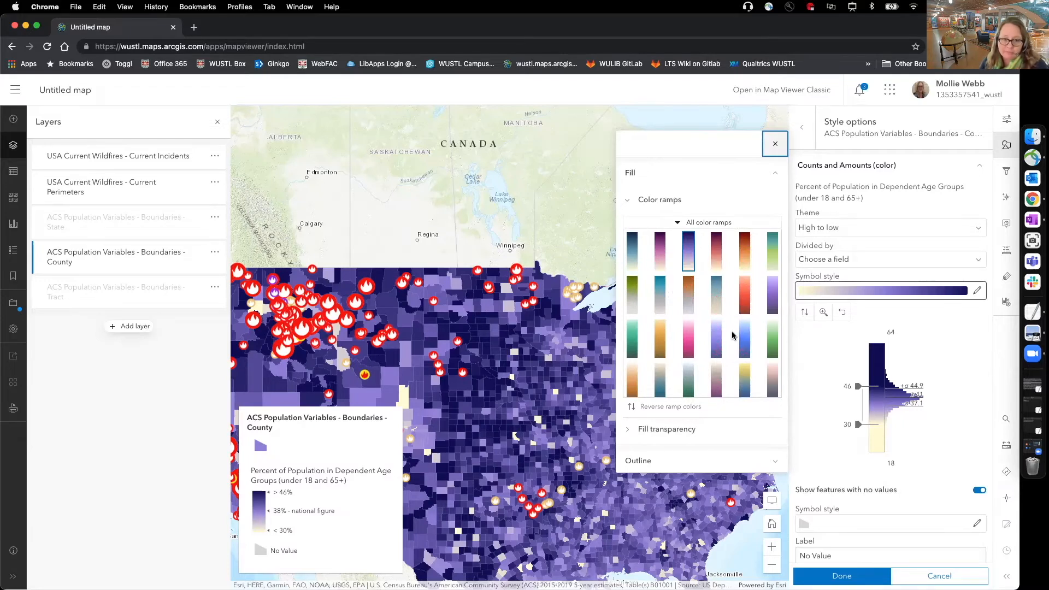
pyautogui.click(774, 144)
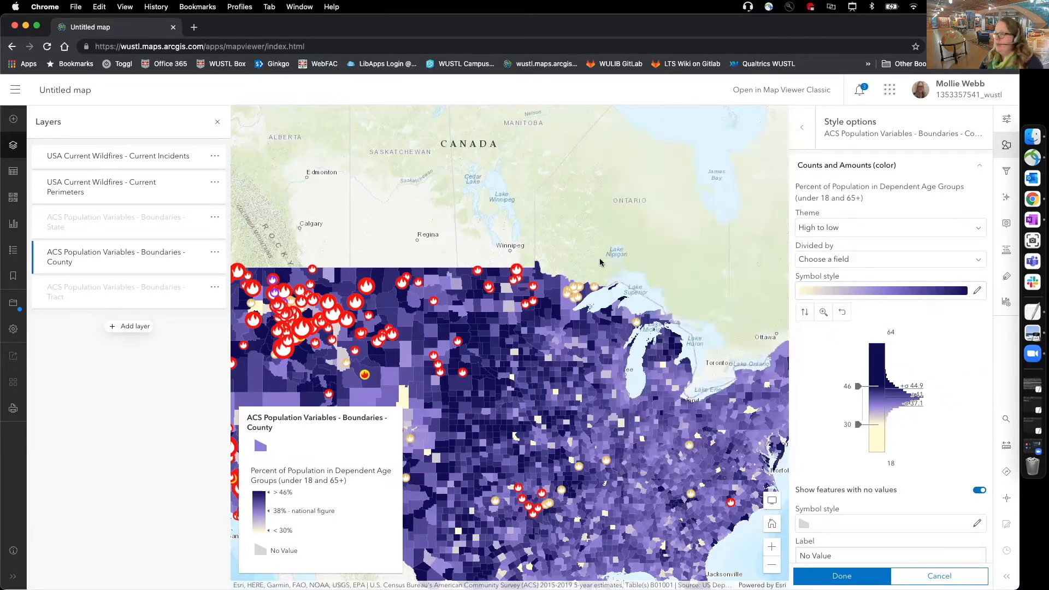
pyautogui.click(804, 130)
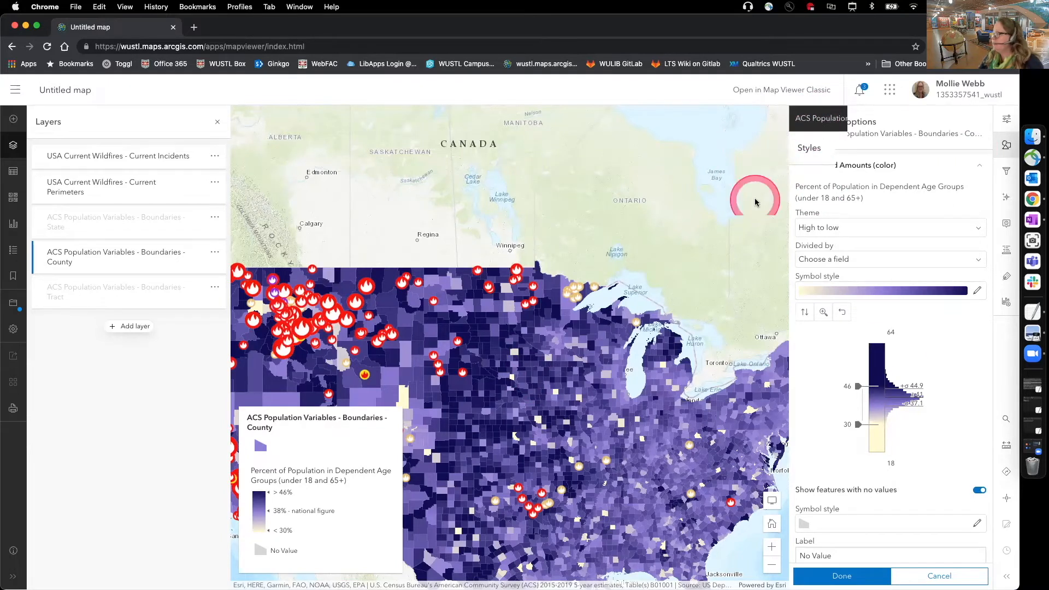
pyautogui.click(938, 574)
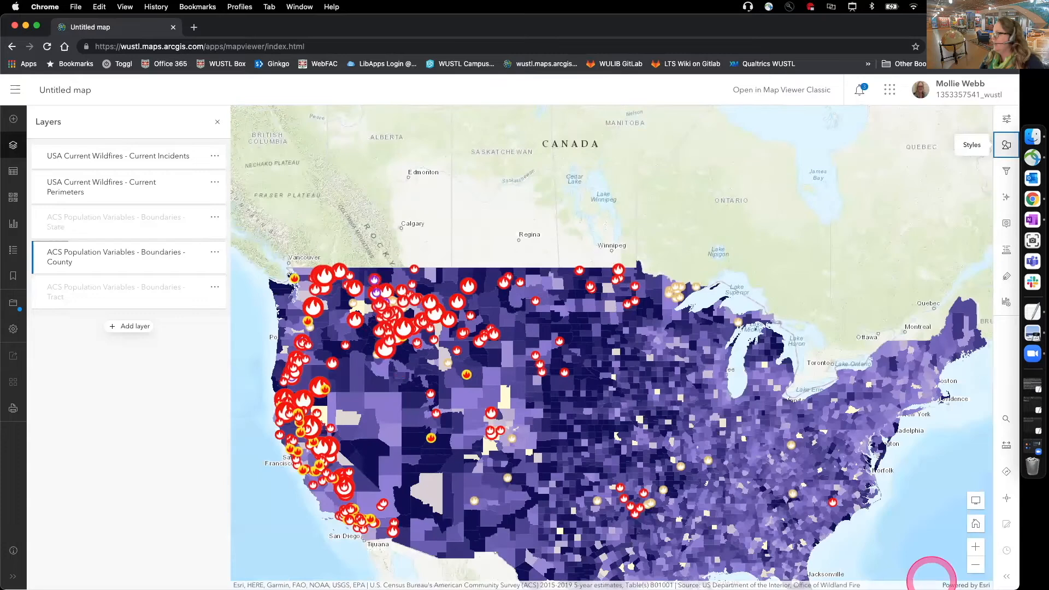
pyautogui.moveTo(561, 362); pyautogui.dragTo(541, 227)
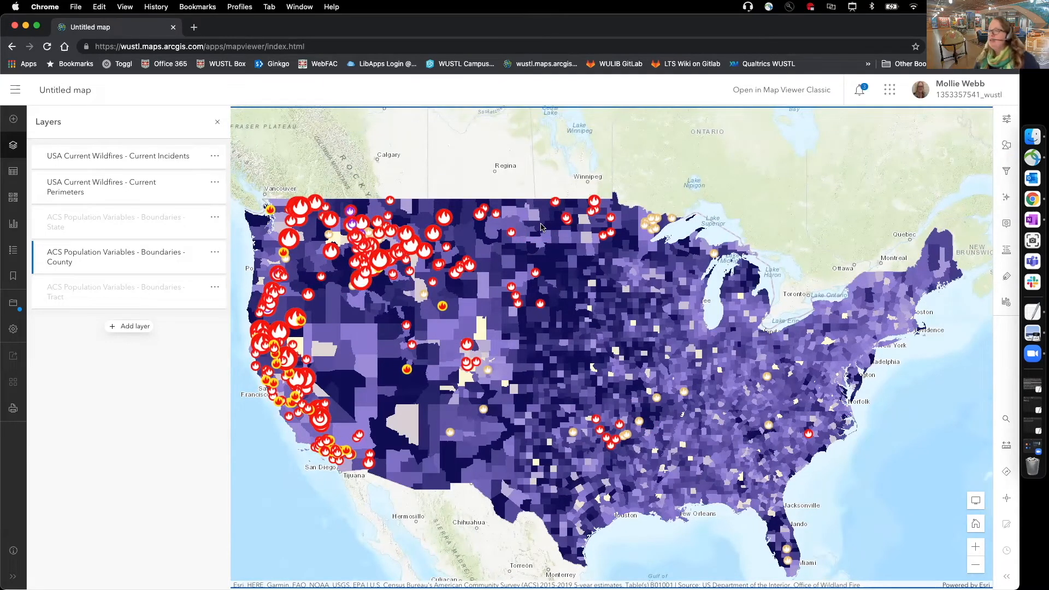
pyautogui.moveTo(335, 295); pyautogui.dragTo(370, 303)
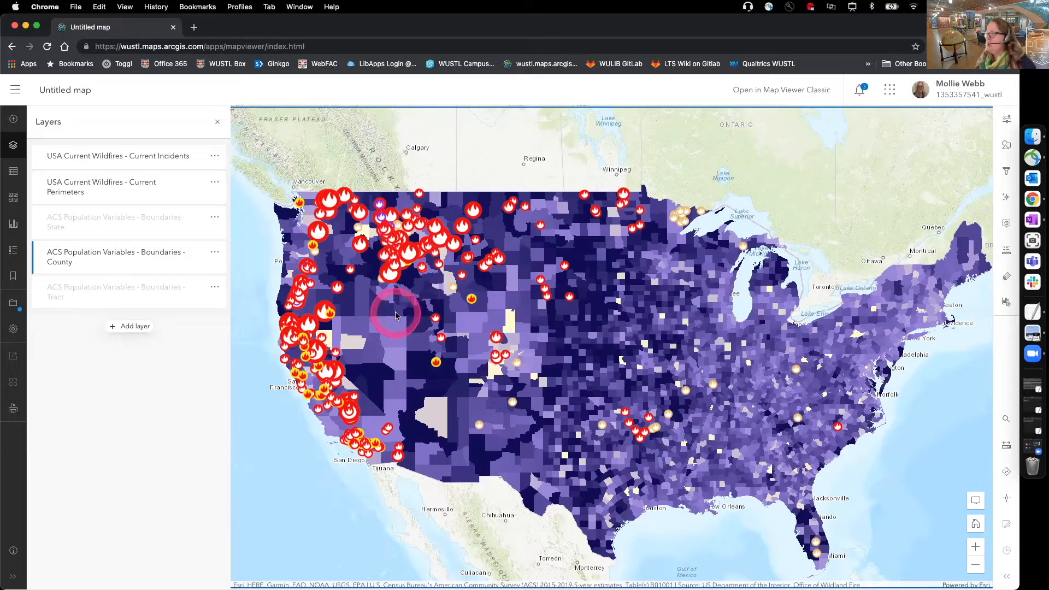
pyautogui.scroll(3, 398, 343)
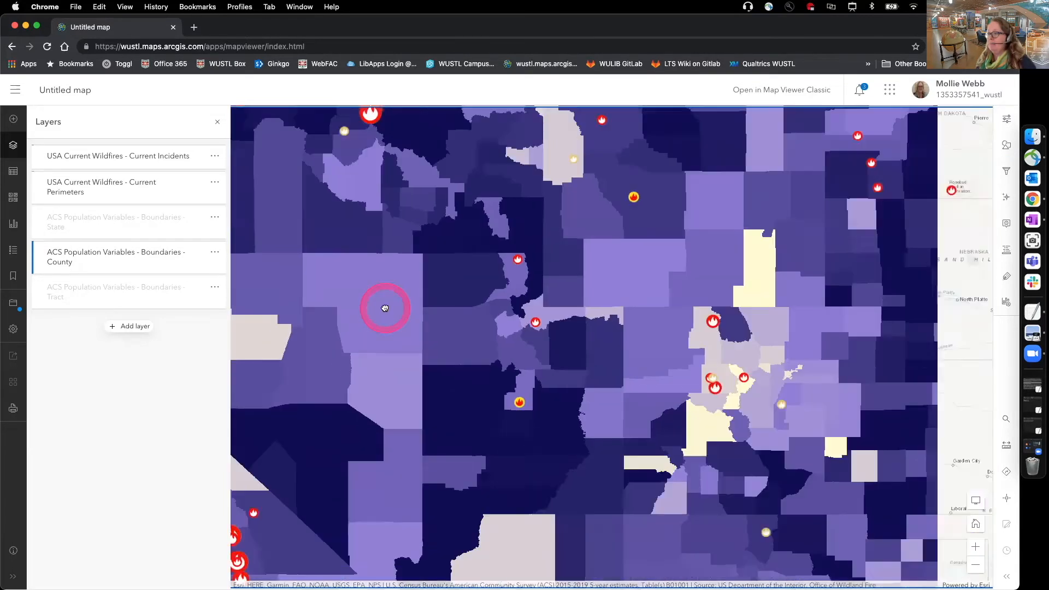
pyautogui.scroll(-3, 425, 365)
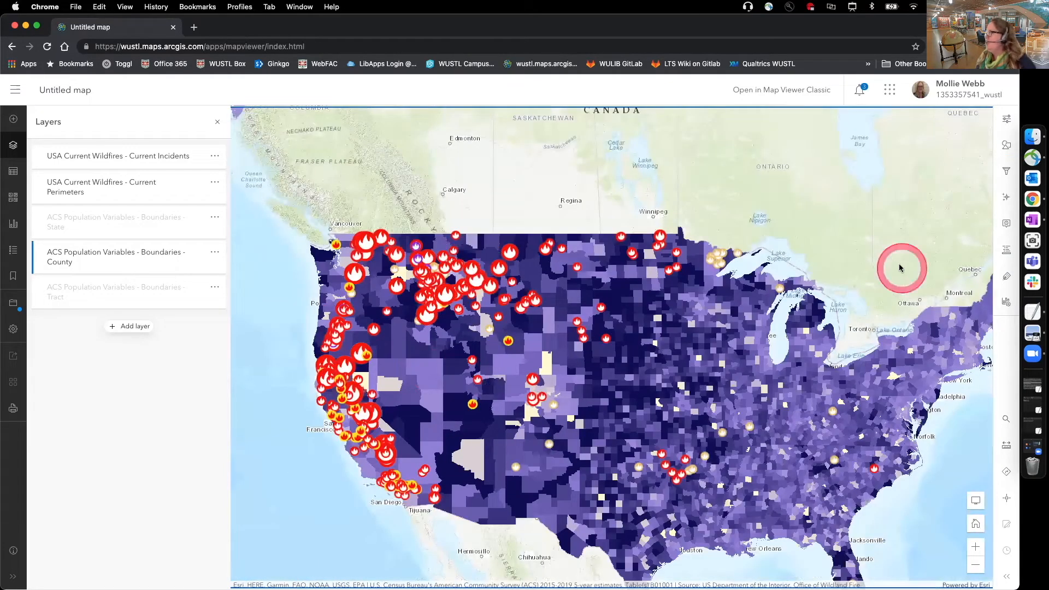
# Add a filter expression on the Residences Destroyed field to the USA Current Wildfires - Current Incidents layer
pyautogui.click(1006, 173)
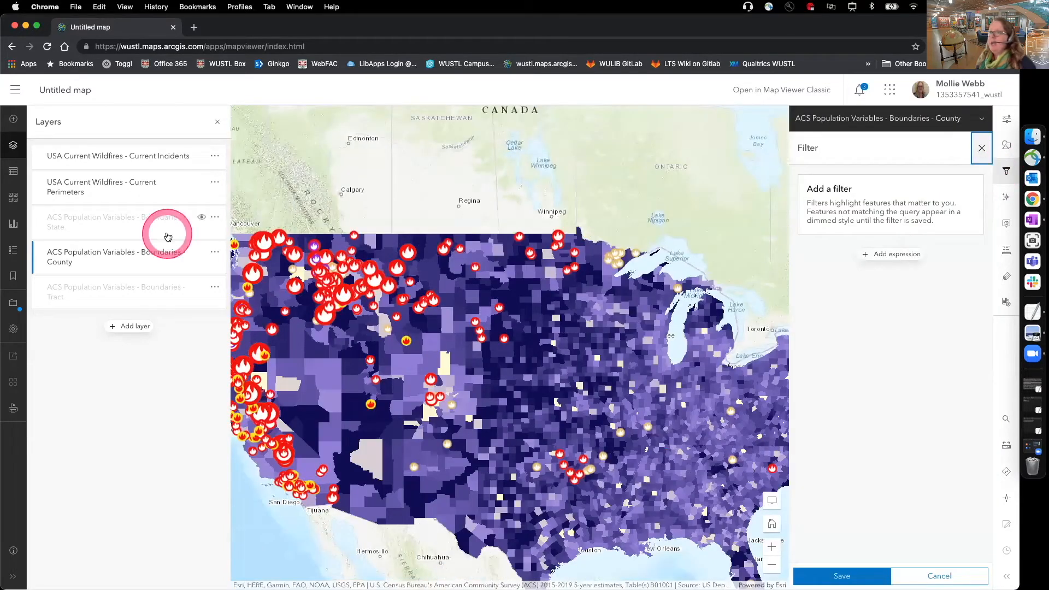
pyautogui.click(98, 162)
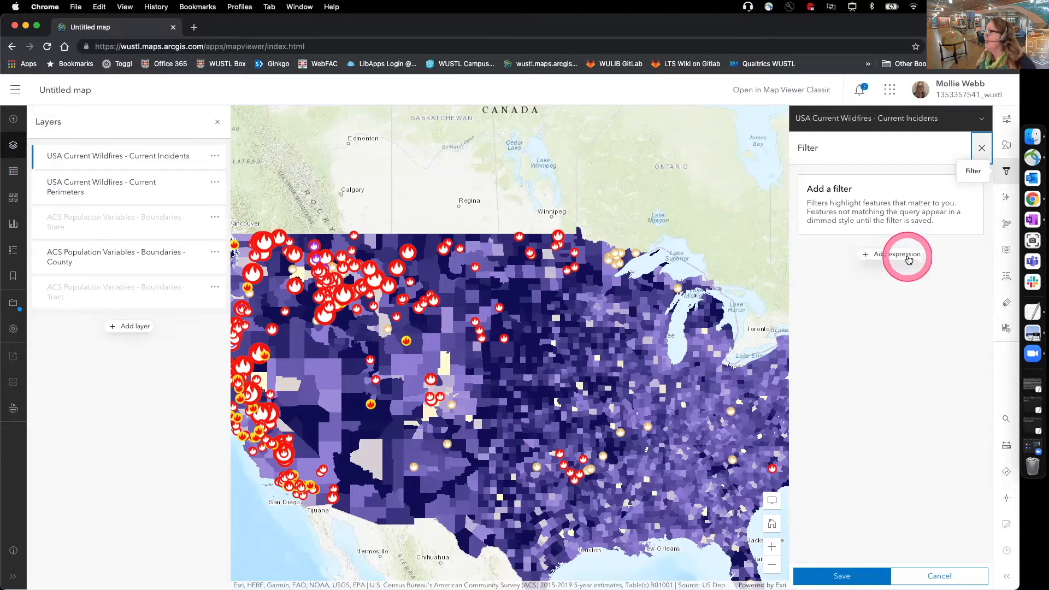
pyautogui.click(886, 256)
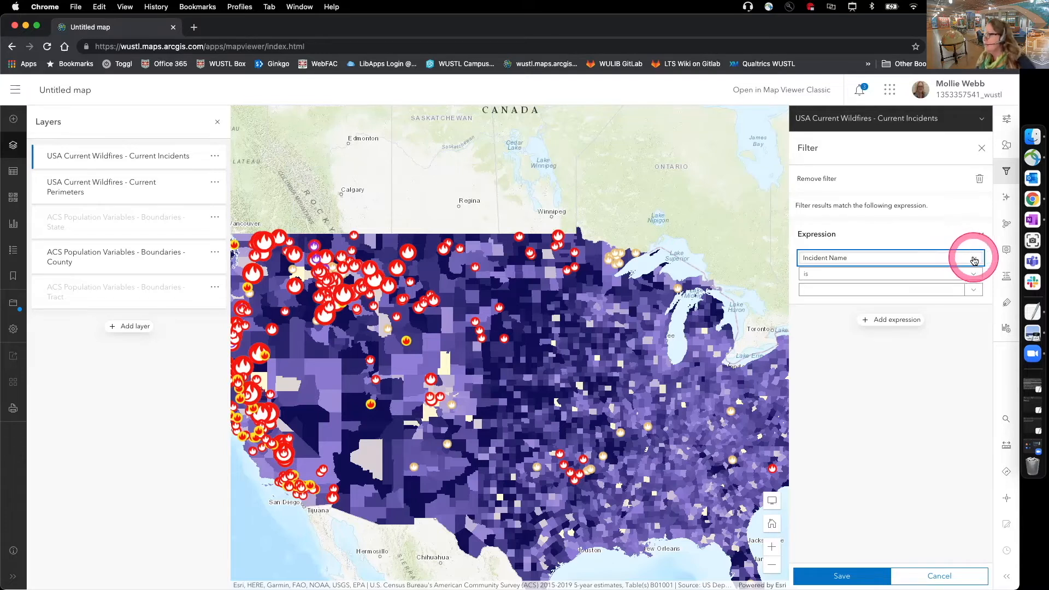
pyautogui.click(976, 260)
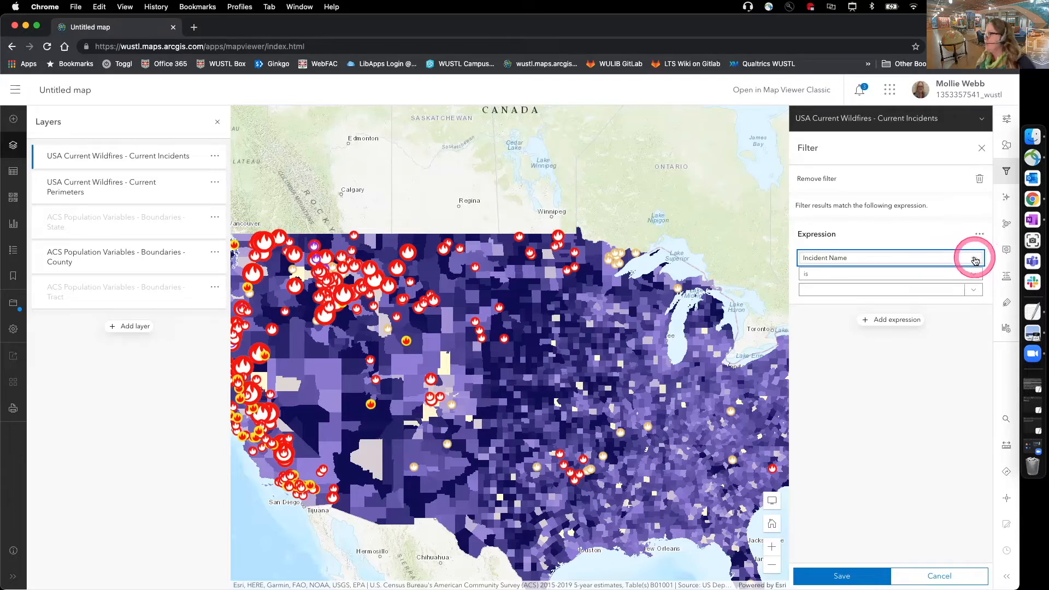
pyautogui.scroll(-5, 930, 309)
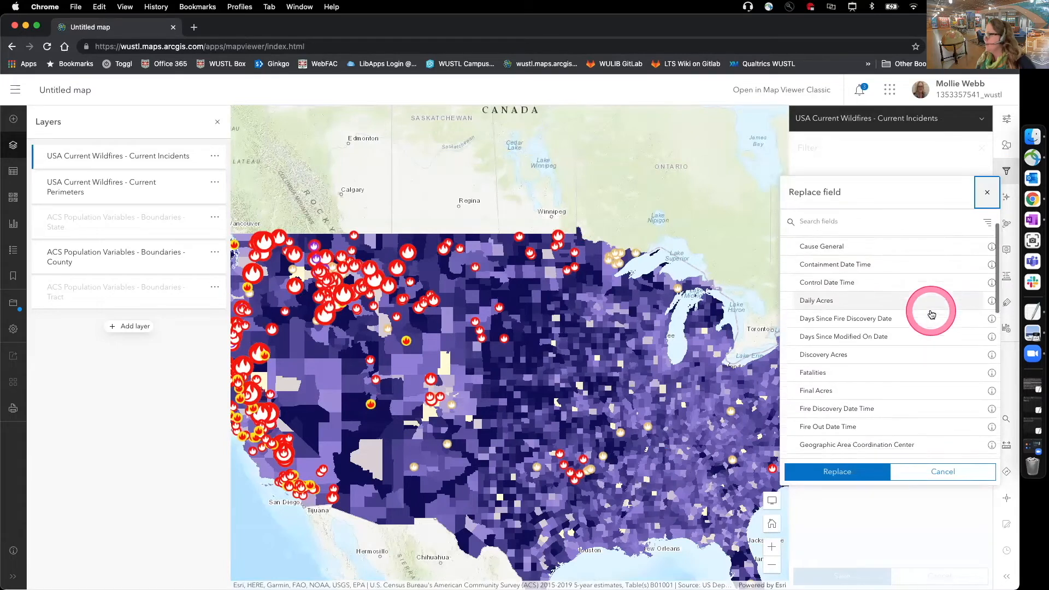
pyautogui.scroll(-5, 932, 314)
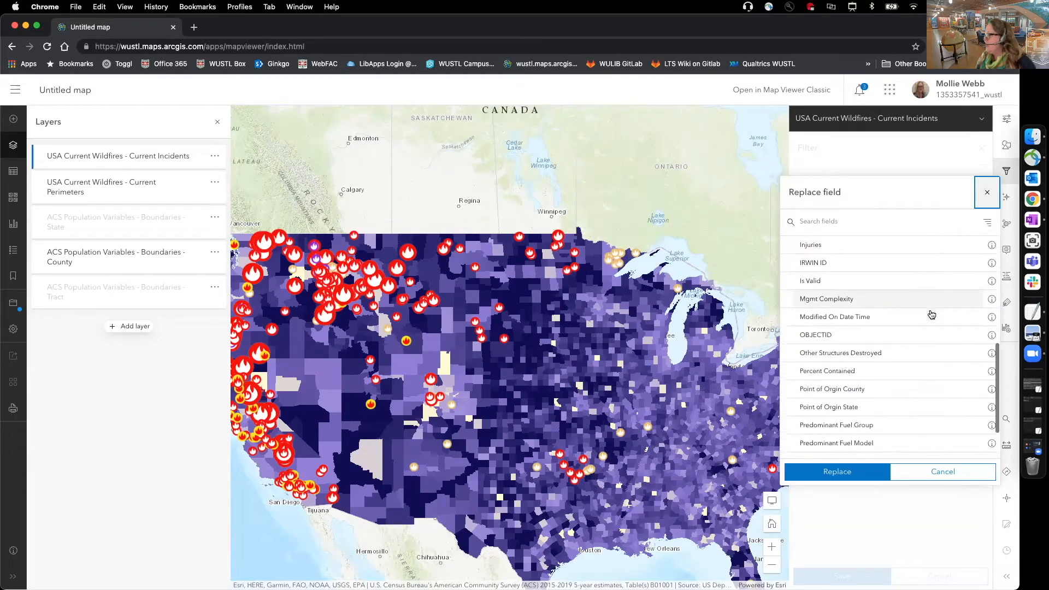
pyautogui.click(828, 414)
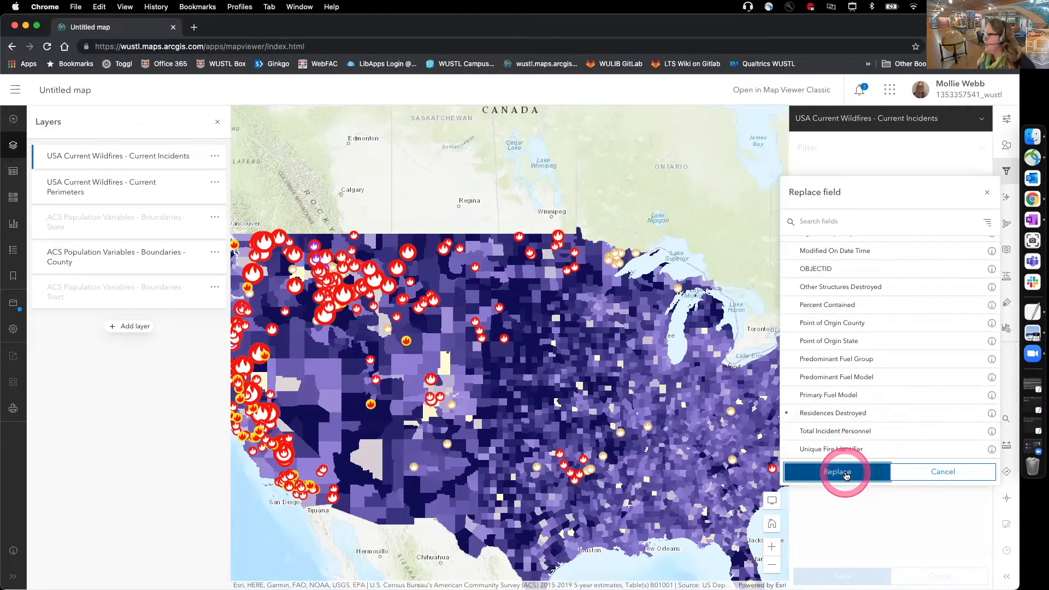
pyautogui.click(842, 471)
# Set the filter condition to Residences Destroyed is greater than 5 and save the filter
pyautogui.click(982, 275)
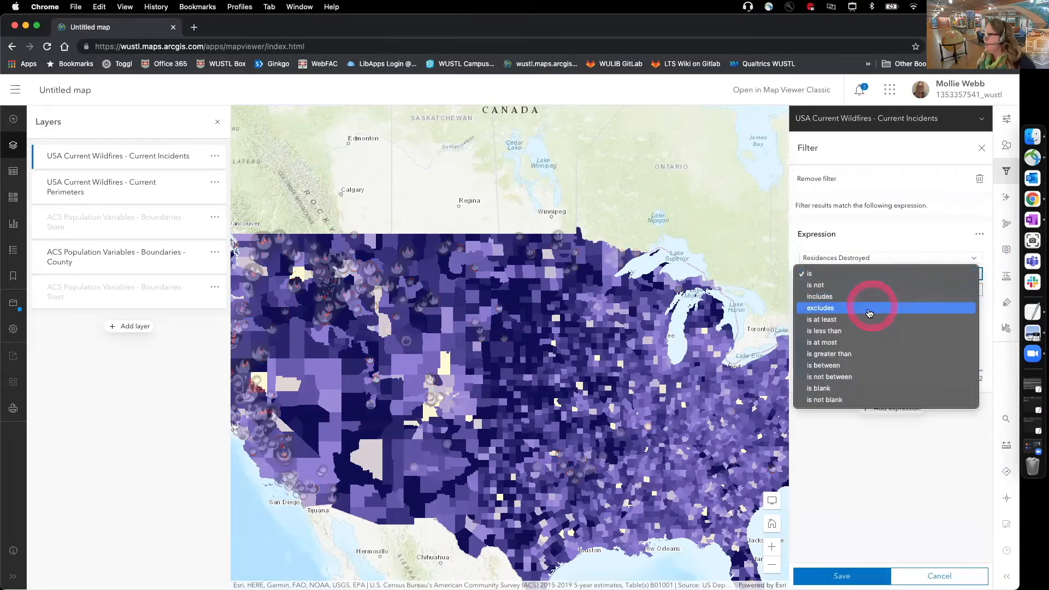
pyautogui.click(845, 354)
pyautogui.moveTo(826, 290); pyautogui.dragTo(779, 290)
pyautogui.write('5')
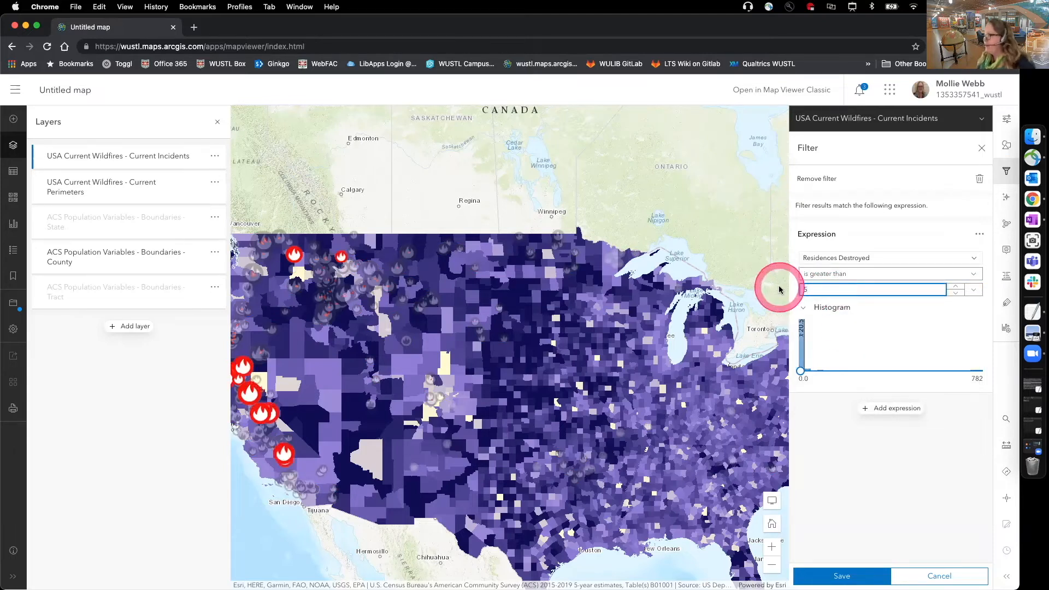
pyautogui.click(842, 576)
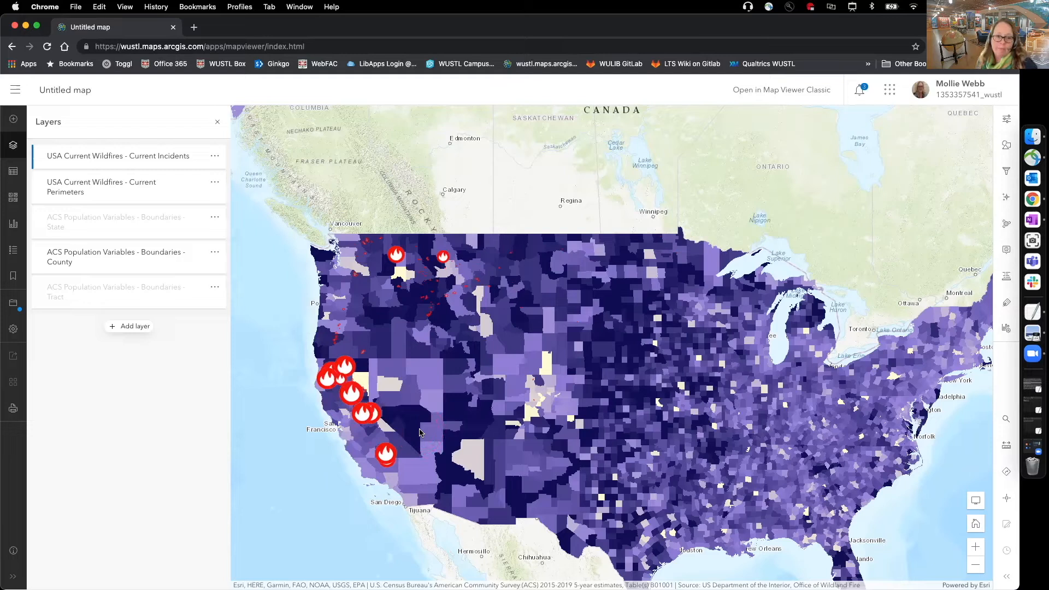
# Read through all the pop-ups at the northeastern Washington wildfire, covering its incident, perimeter and surrounding county population details
pyautogui.click(397, 254)
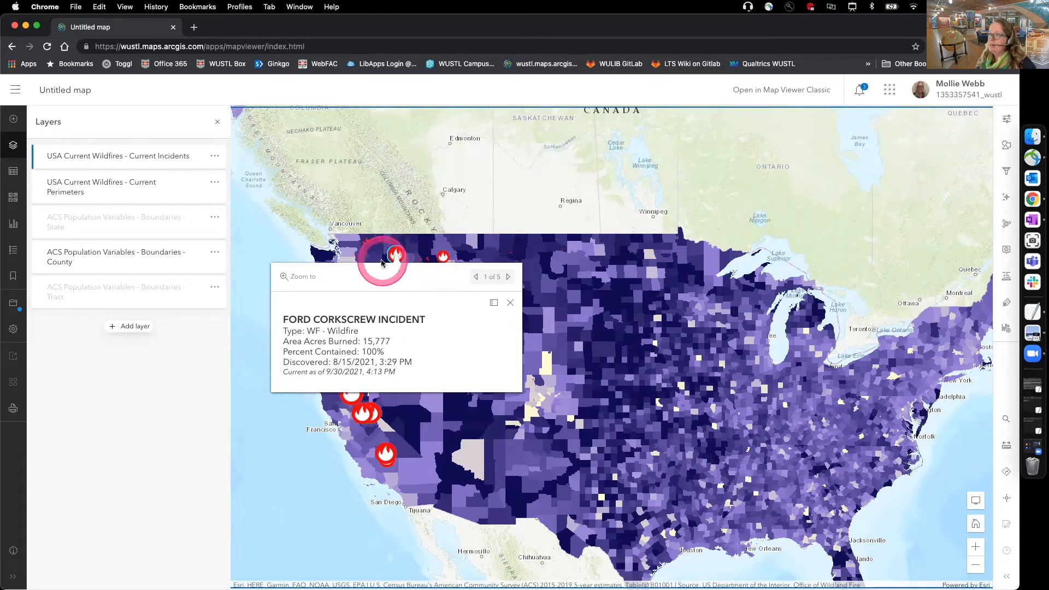
pyautogui.click(508, 277)
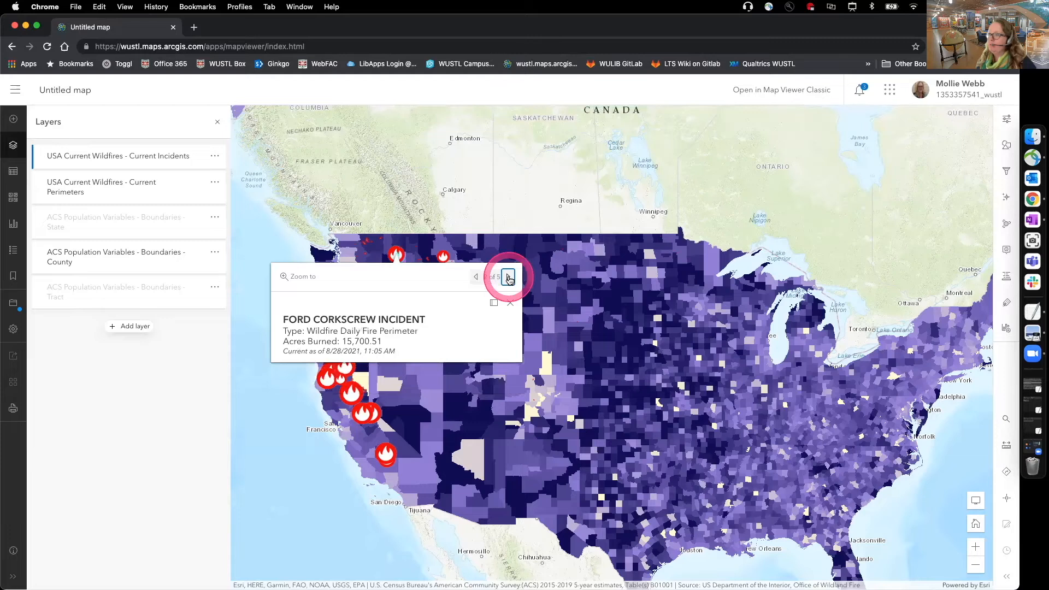
pyautogui.click(508, 277)
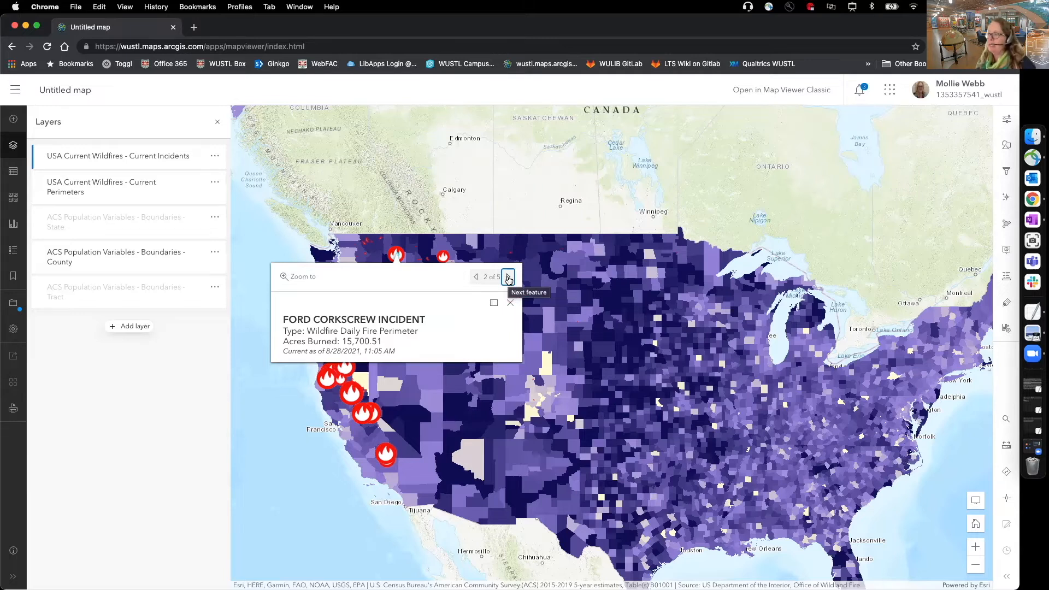
pyautogui.click(509, 278)
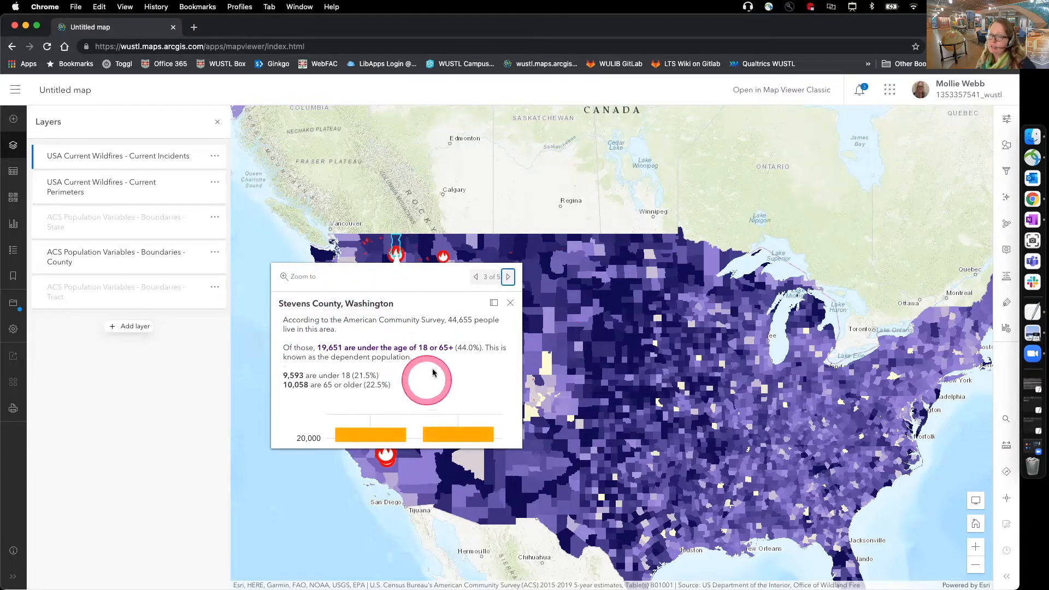
pyautogui.click(508, 278)
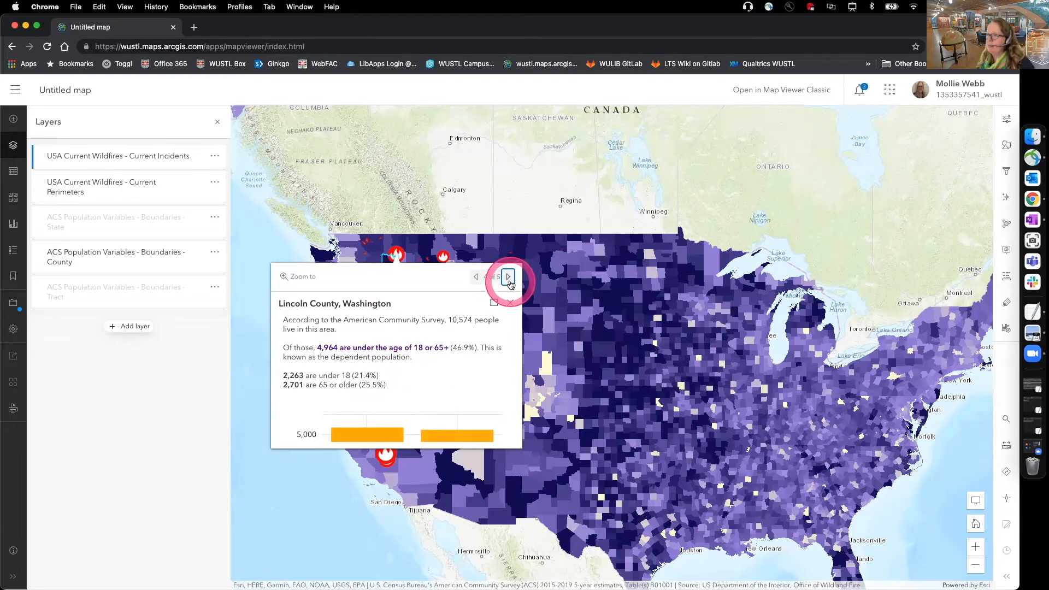
pyautogui.click(508, 277)
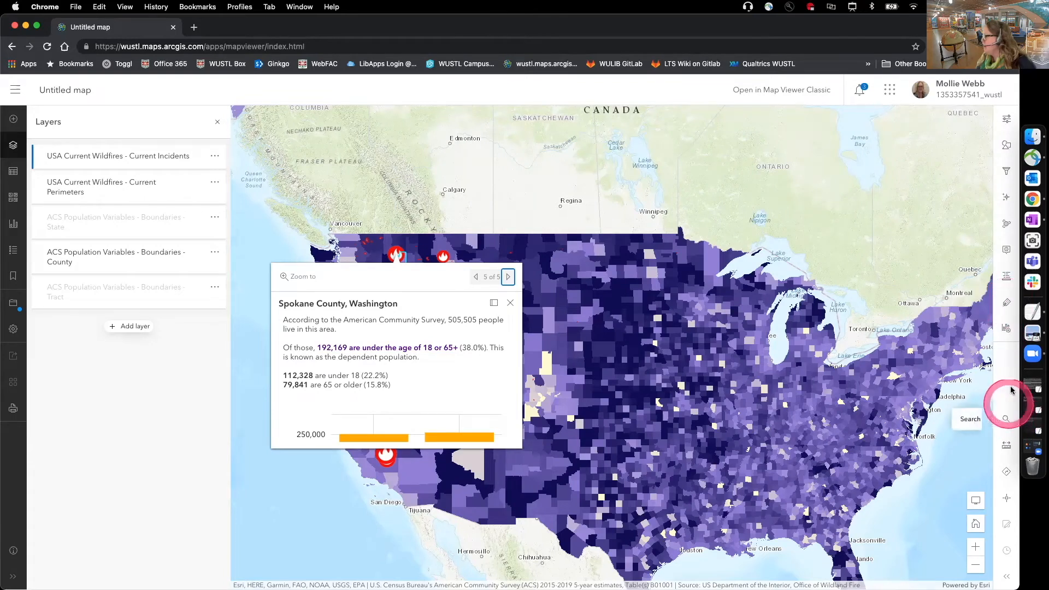
# Show the pop-up configuration of the Current Incidents layer, examine its text content, and close it
pyautogui.click(1006, 251)
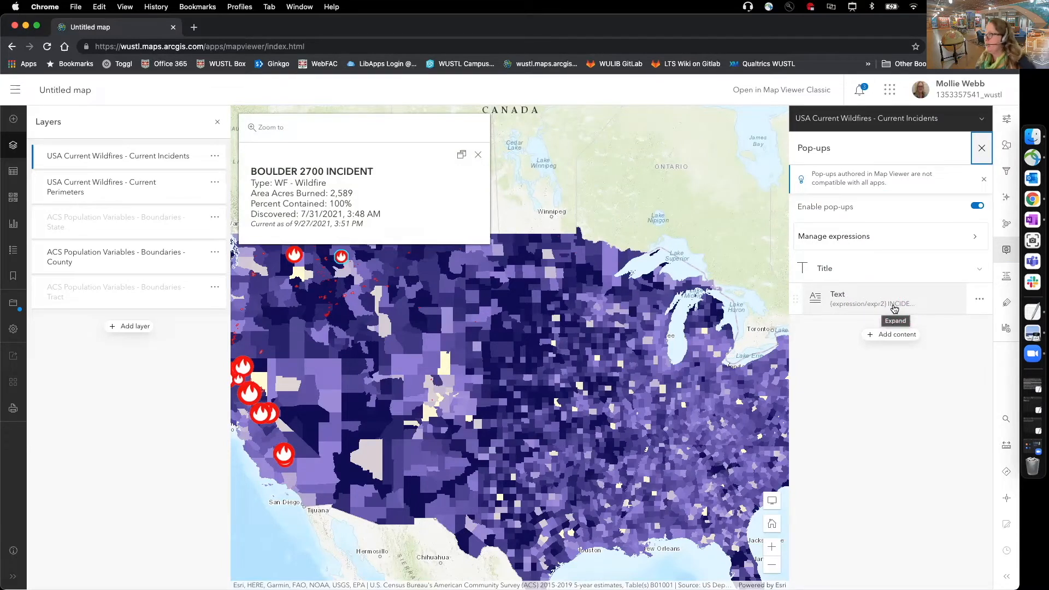
pyautogui.click(982, 148)
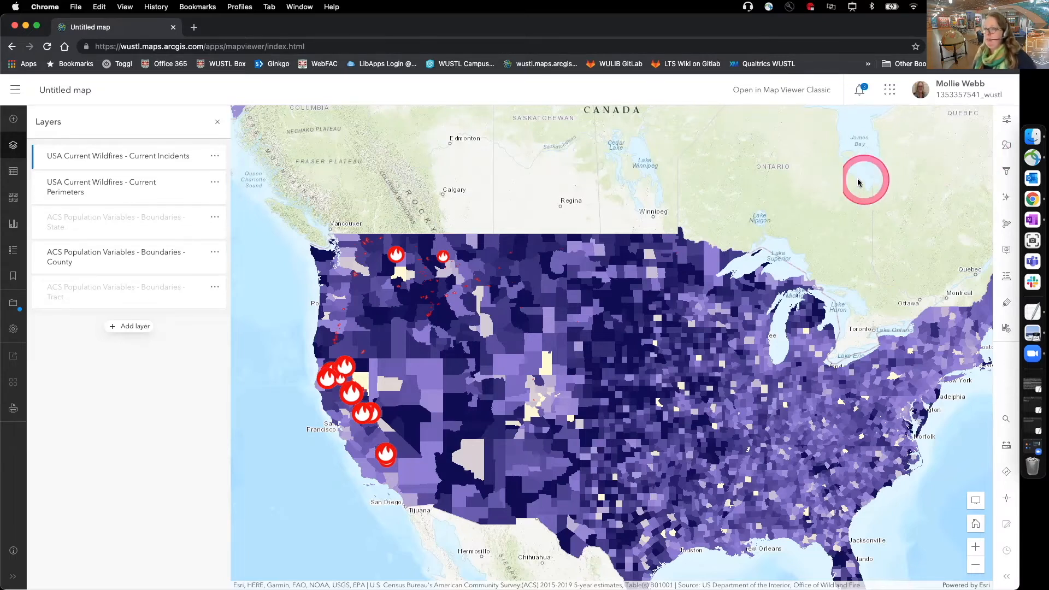
pyautogui.moveTo(563, 346); pyautogui.dragTo(540, 294)
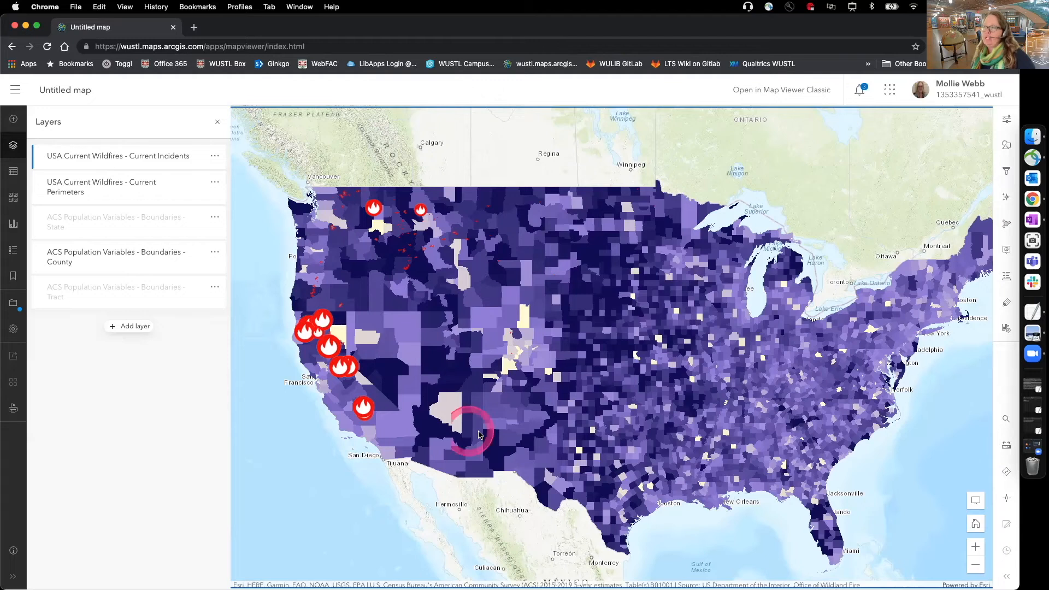
pyautogui.scroll(3, 367, 403)
pyautogui.scroll(-3, 367, 403)
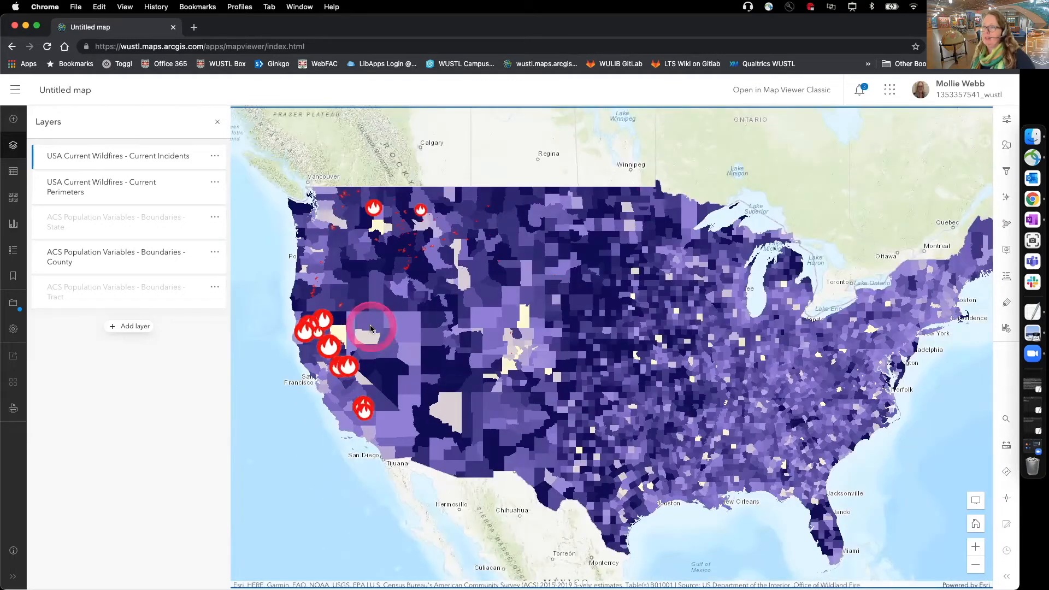
# Show the attribute table of the USA Current Wildfires - Current Incidents layer and view its records alongside the western US wildfires
pyautogui.scroll(-2, 287, 293)
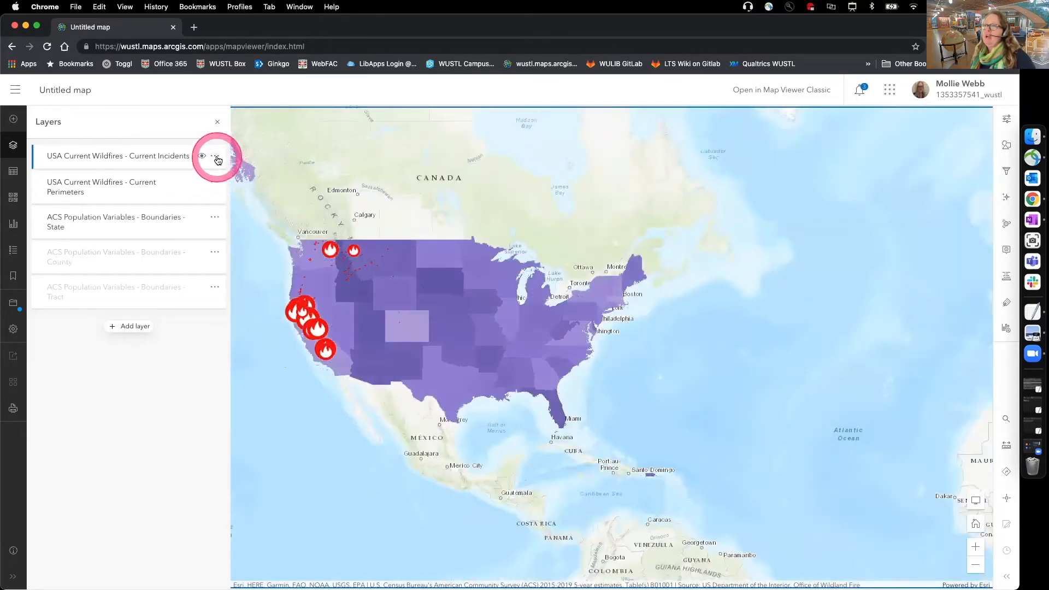
pyautogui.click(216, 157)
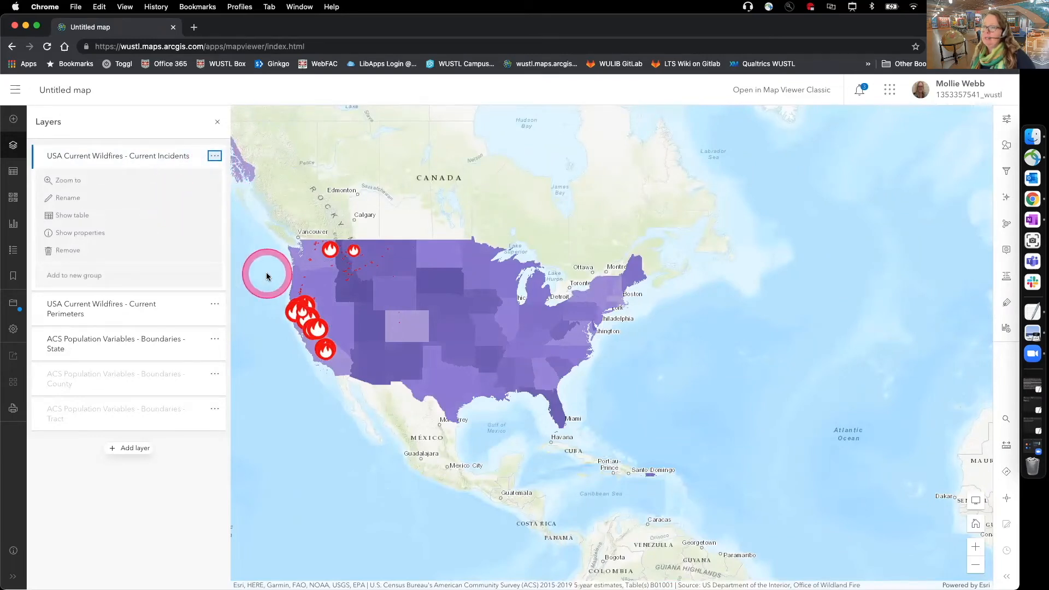
pyautogui.click(69, 218)
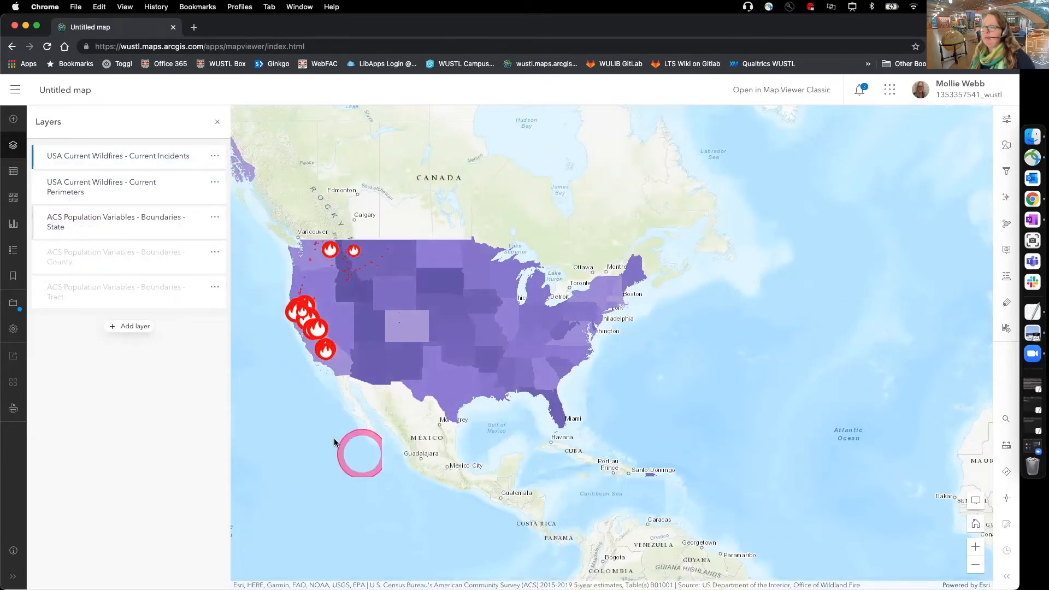
pyautogui.scroll(-3, 503, 509)
pyautogui.scroll(2, 502, 509)
pyautogui.scroll(4, 503, 510)
pyautogui.doubleClick(364, 356)
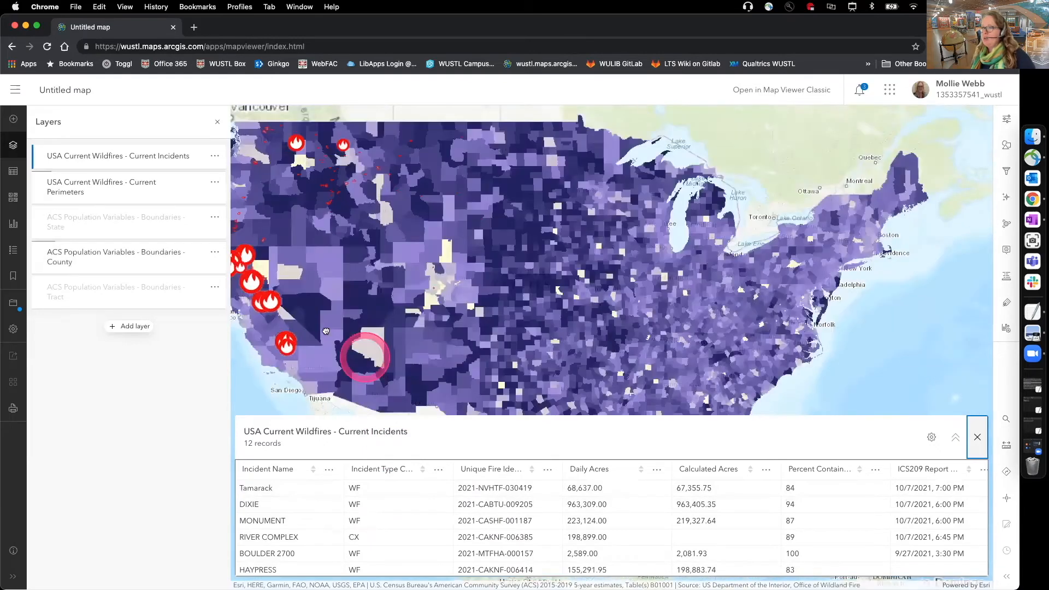
pyautogui.moveTo(326, 332); pyautogui.dragTo(561, 345)
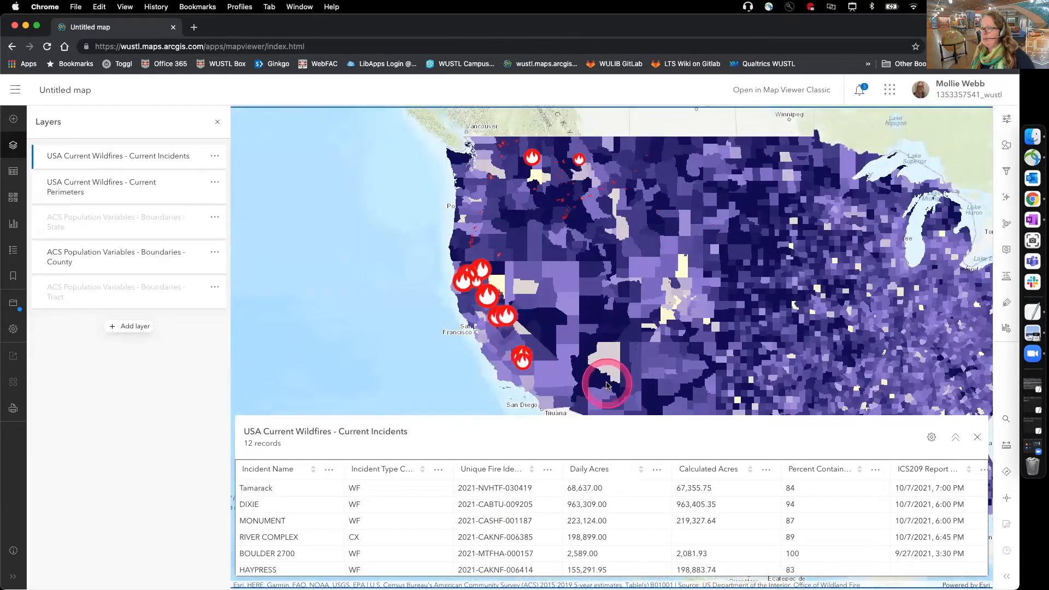
pyautogui.doubleClick(608, 386)
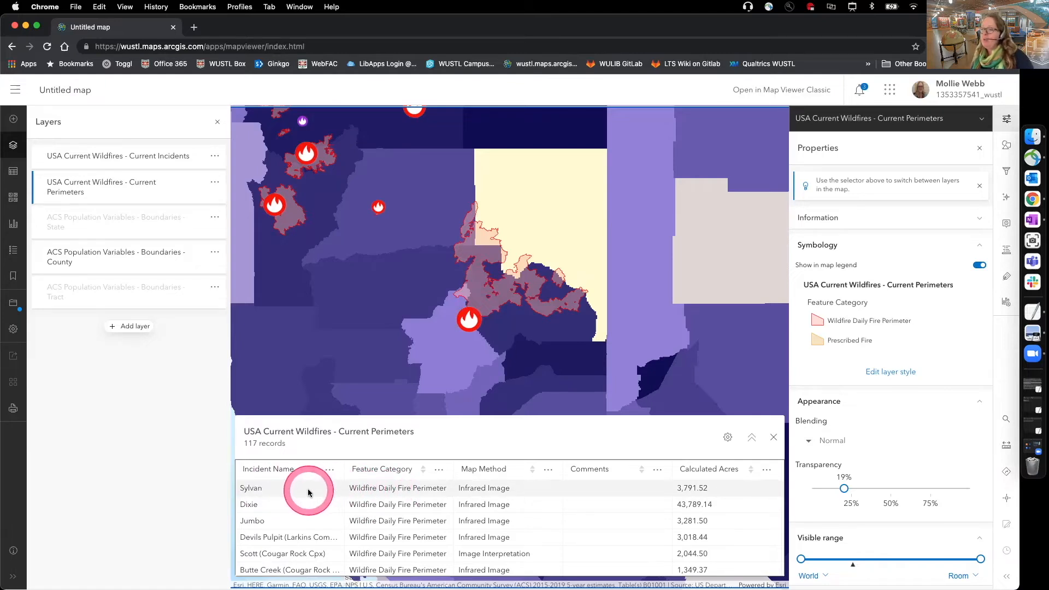
# Look through all the columns of the USA Current Wildfires - Current Perimeters attribute table, and close the table
pyautogui.hscroll(3, 375, 495)
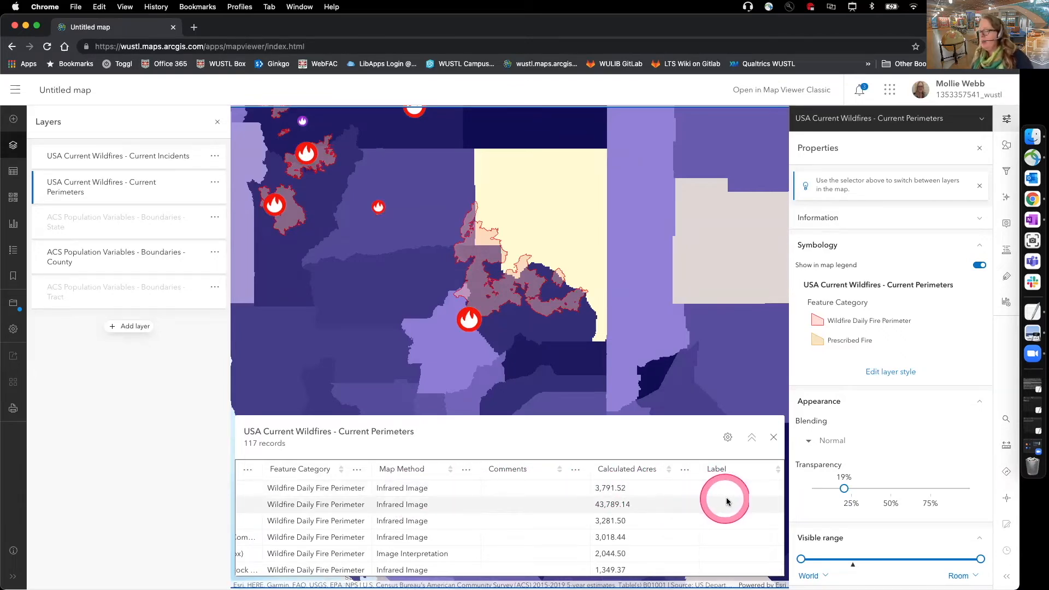
pyautogui.hscroll(10, 426, 509)
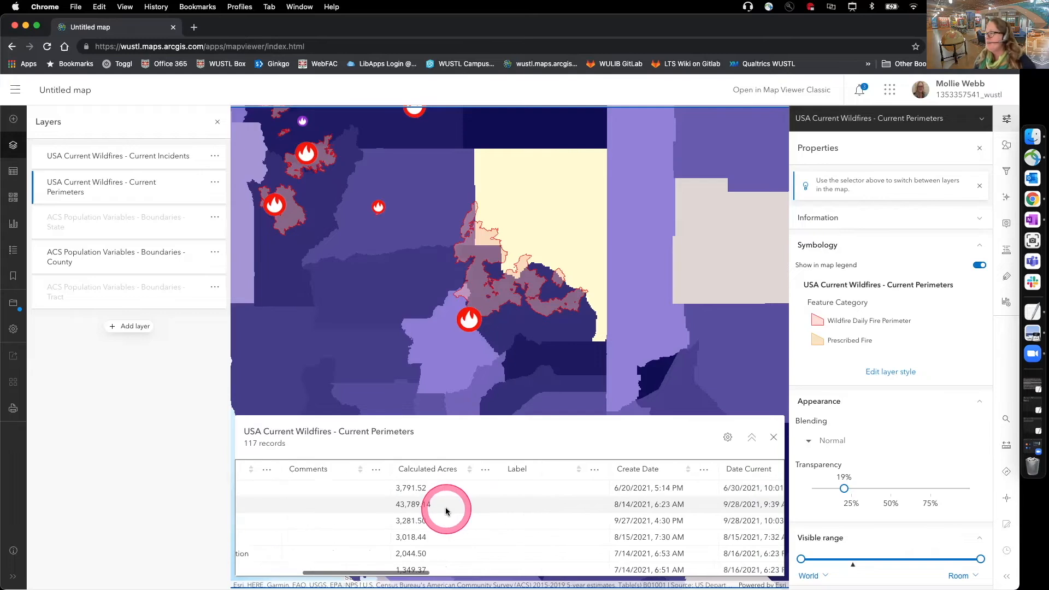
pyautogui.hscroll(15, 446, 510)
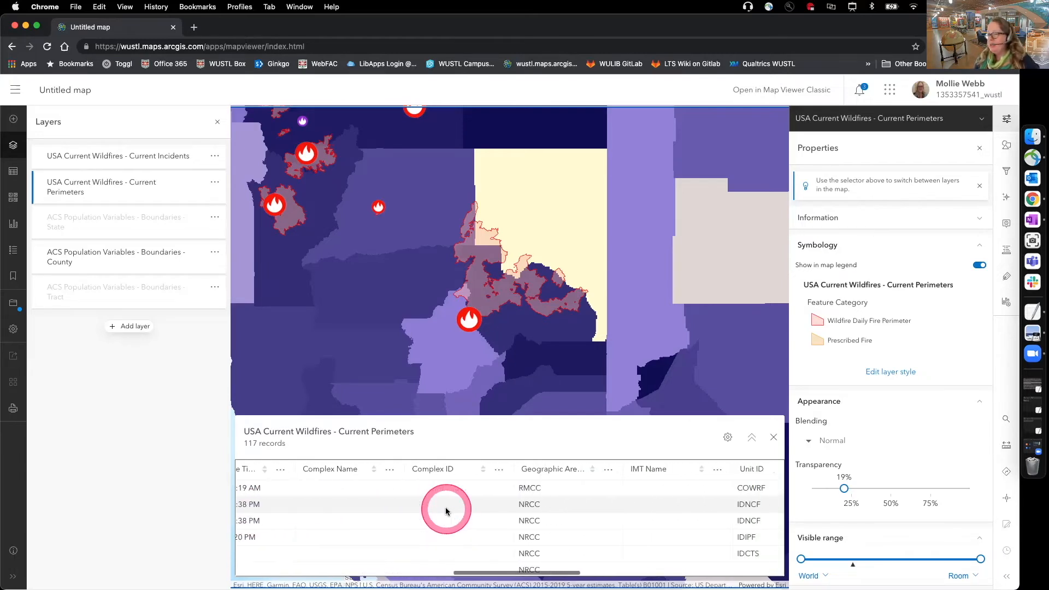
pyautogui.hscroll(5, 444, 507)
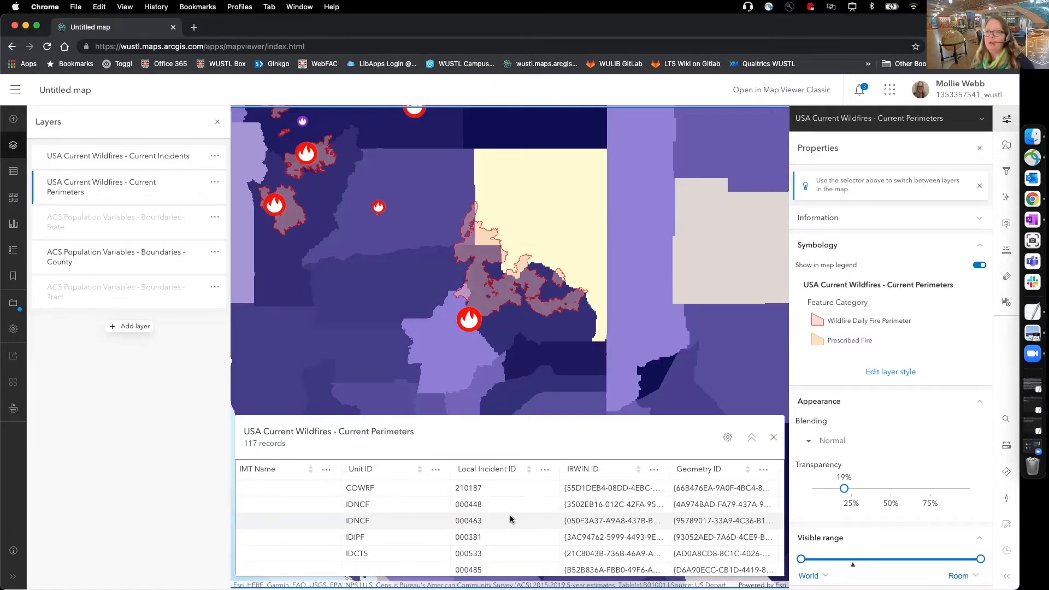
pyautogui.click(511, 519)
pyautogui.hscroll(3, 498, 519)
pyautogui.click(774, 438)
# Frame the map on the northern California wildfires at a scale that displays the county population boundaries
pyautogui.doubleClick(440, 284)
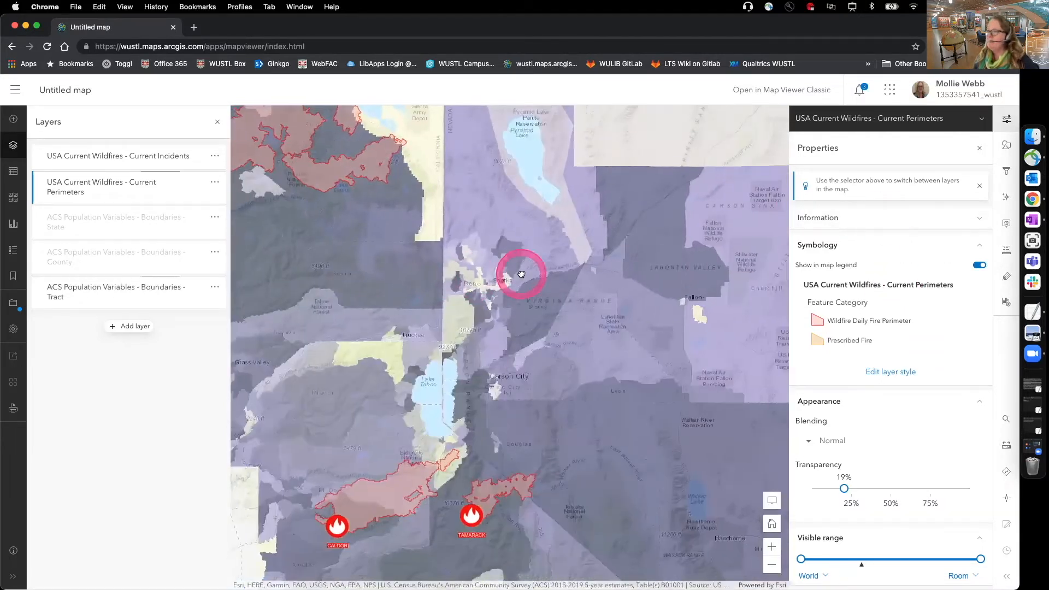
pyautogui.scroll(-5, 416, 279)
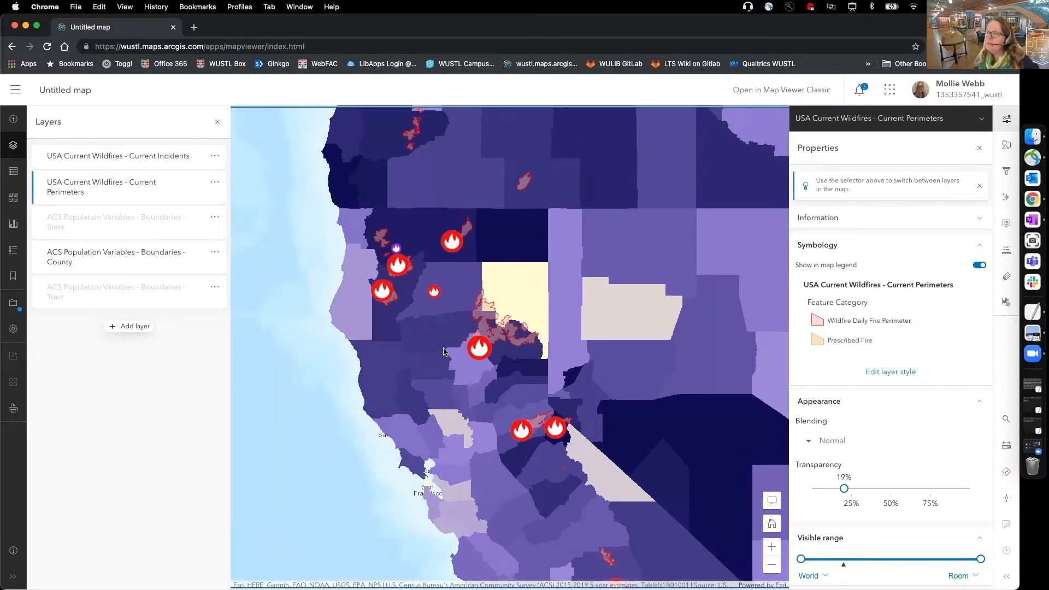
pyautogui.moveTo(541, 328); pyautogui.dragTo(531, 295)
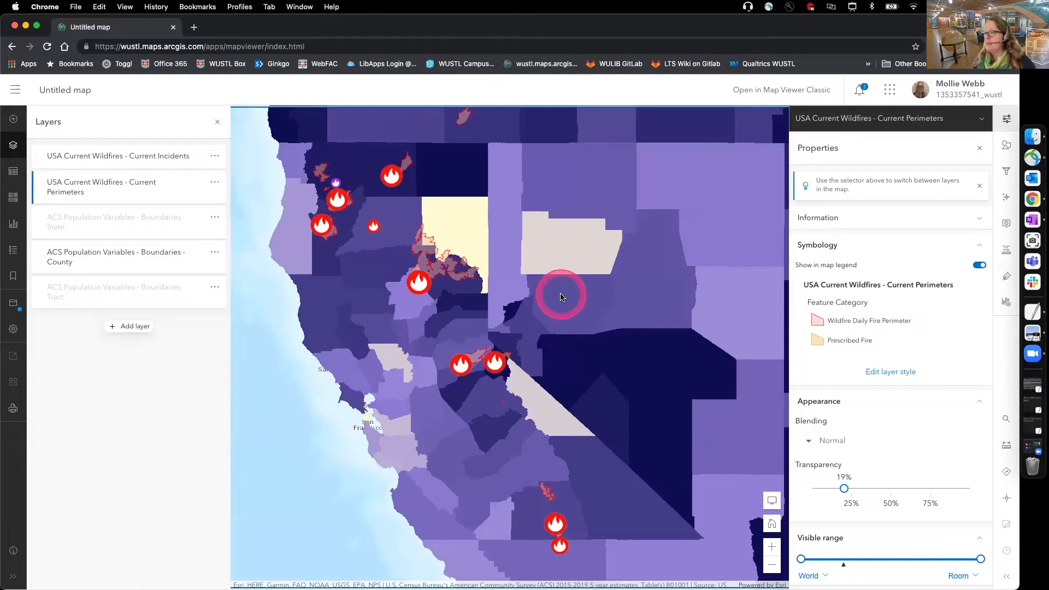
pyautogui.scroll(-1, 547, 265)
pyautogui.scroll(-1, 585, 313)
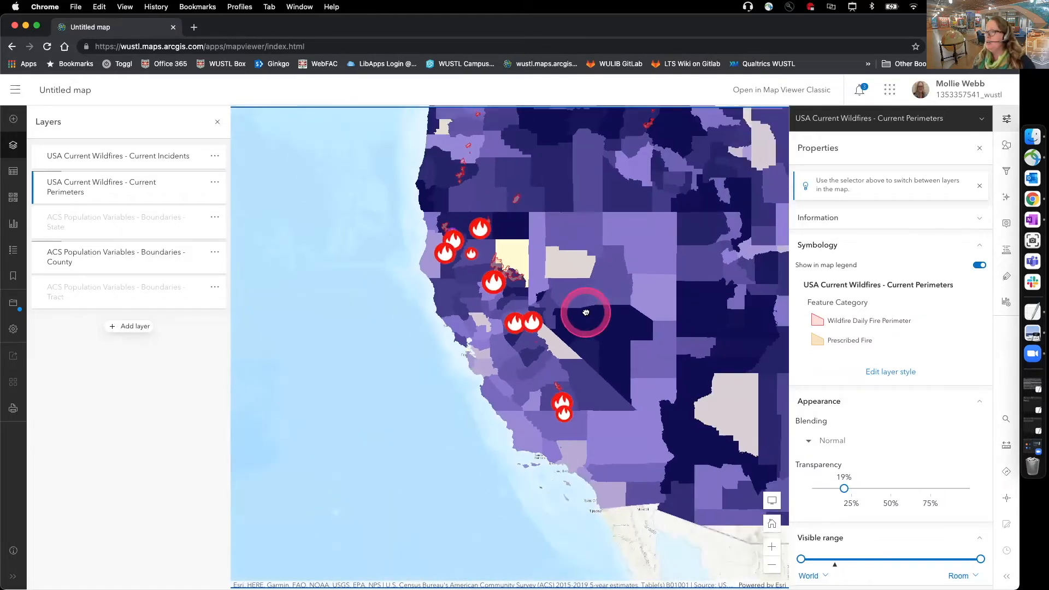
pyautogui.scroll(2, 582, 309)
pyautogui.moveTo(576, 331); pyautogui.dragTo(594, 346)
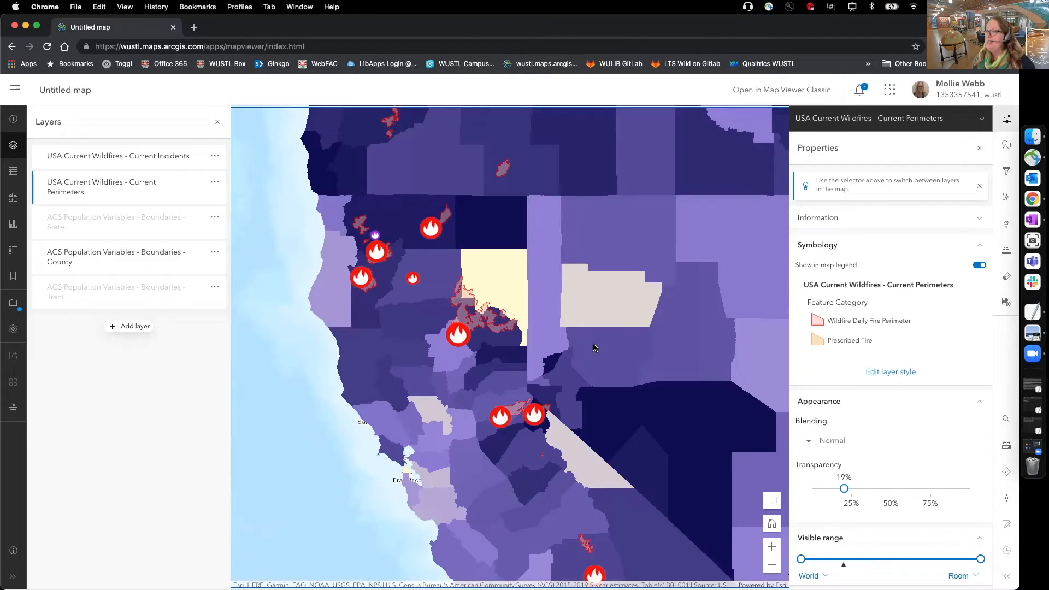
# Add a bookmark of the current map extent titled Northern California
pyautogui.click(14, 279)
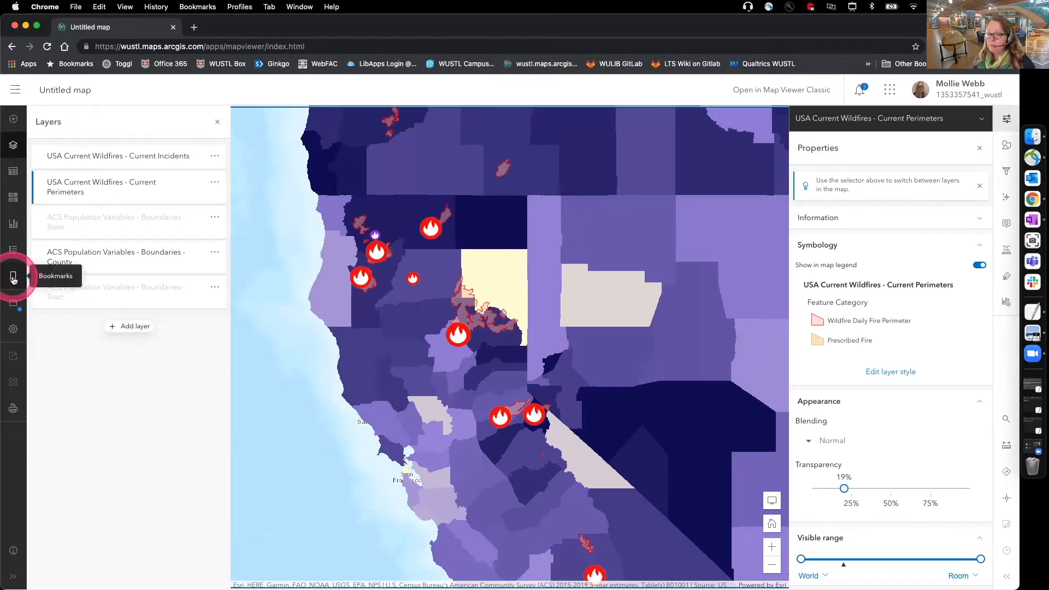
pyautogui.click(14, 279)
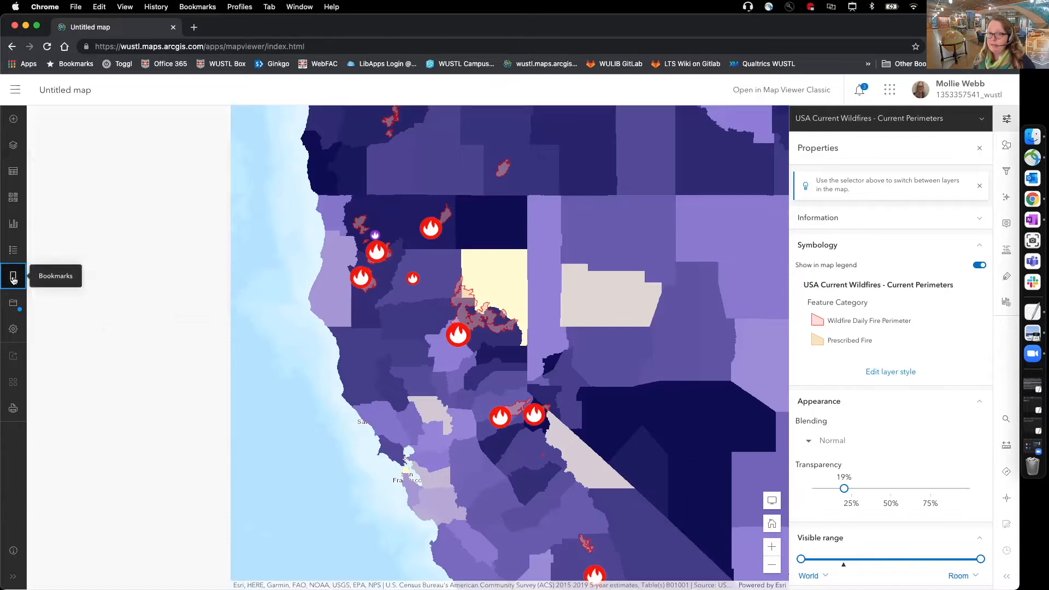
pyautogui.click(144, 231)
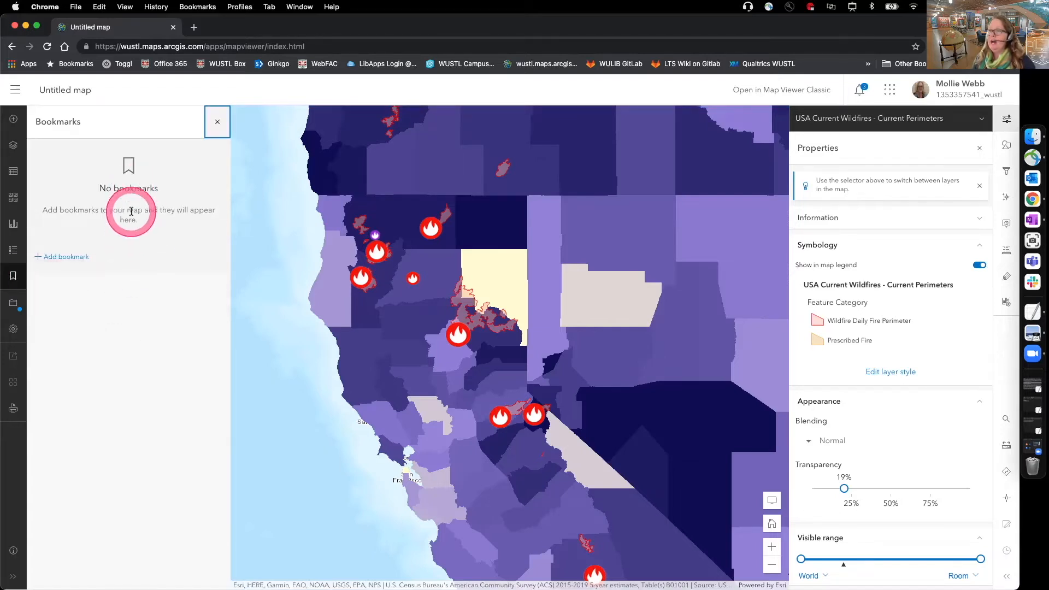
pyautogui.click(67, 256)
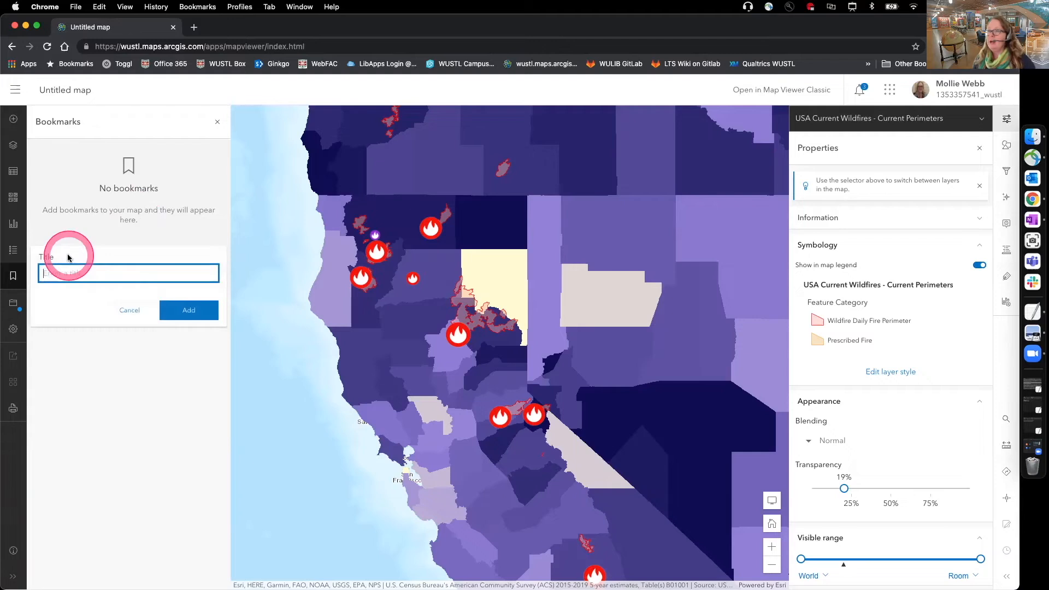
pyautogui.write('North')
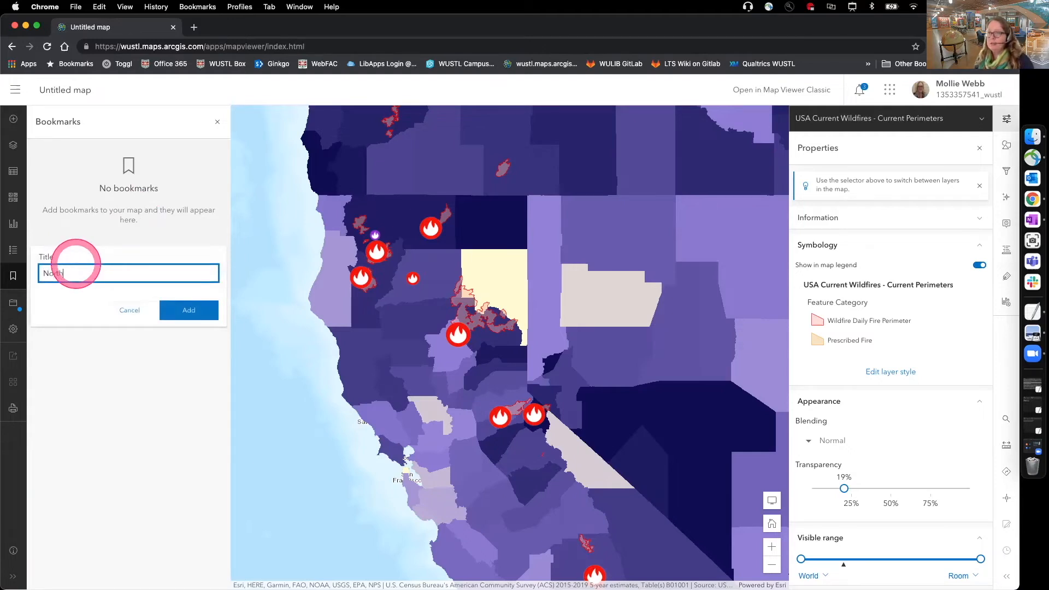
pyautogui.write('ern Cali')
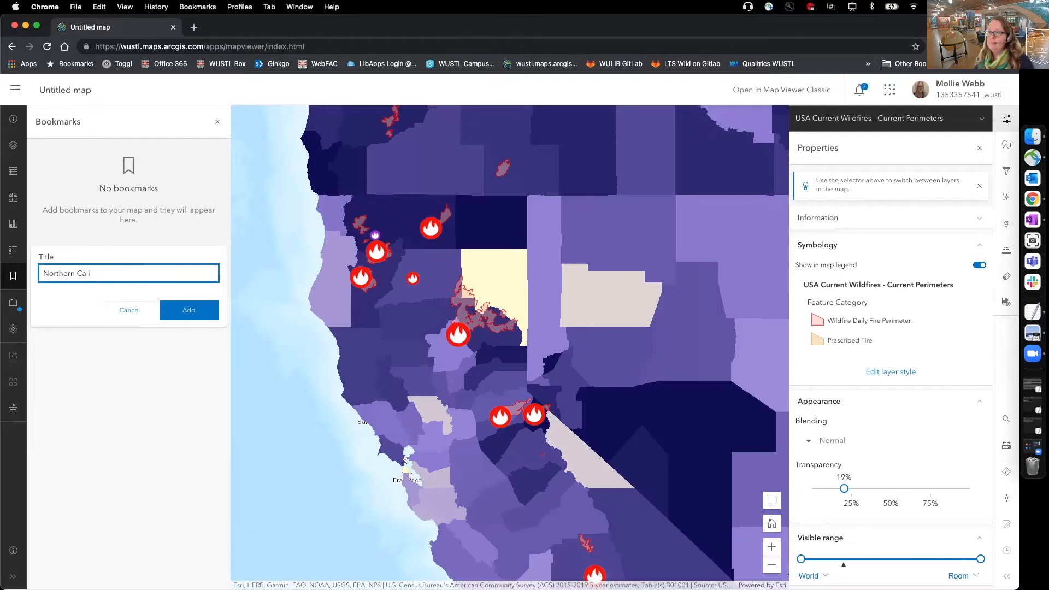
pyautogui.write('fornia')
pyautogui.click(48, 261)
pyautogui.click(186, 311)
# Test the Northern California bookmark by moving the map away to Africa and returning to the bookmarked extent
pyautogui.click(599, 307)
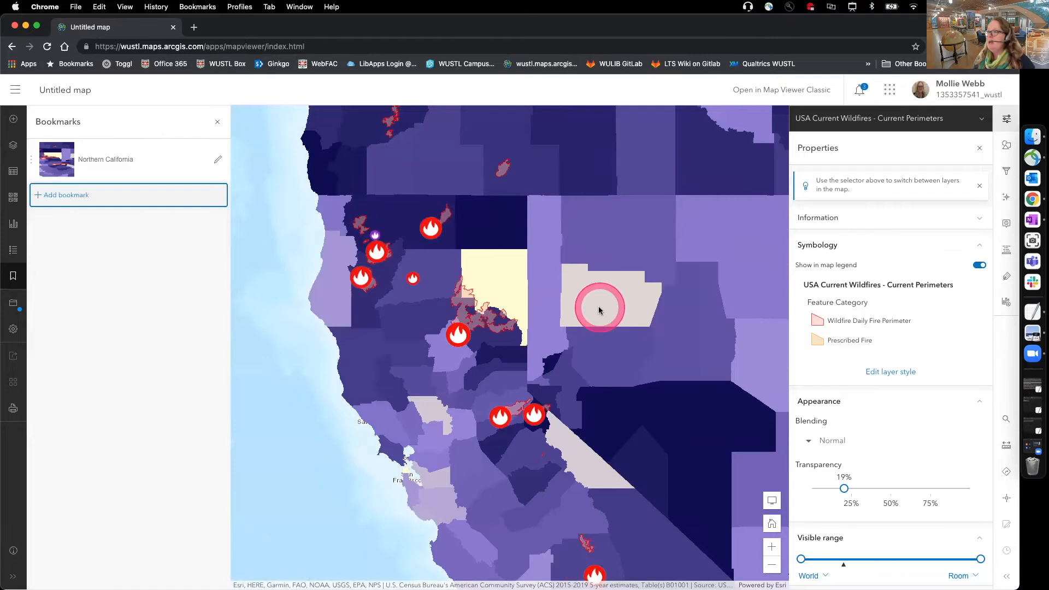
pyautogui.scroll(-10, 600, 309)
pyautogui.moveTo(665, 293); pyautogui.dragTo(427, 339)
pyautogui.moveTo(645, 240); pyautogui.dragTo(329, 258)
pyautogui.moveTo(541, 437); pyautogui.dragTo(213, 255)
pyautogui.moveTo(523, 292); pyautogui.dragTo(222, 252)
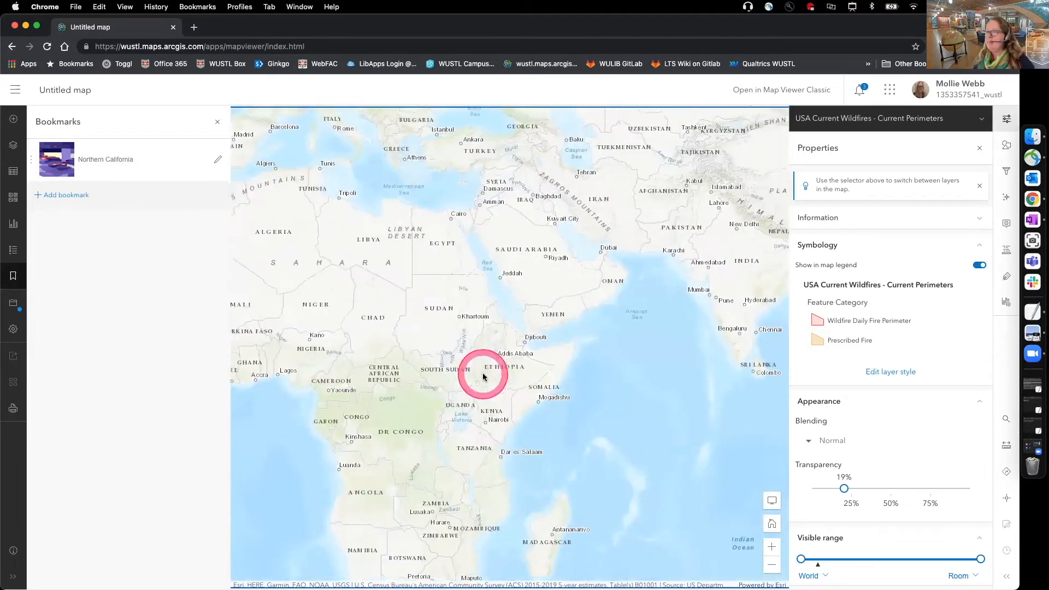
pyautogui.click(13, 276)
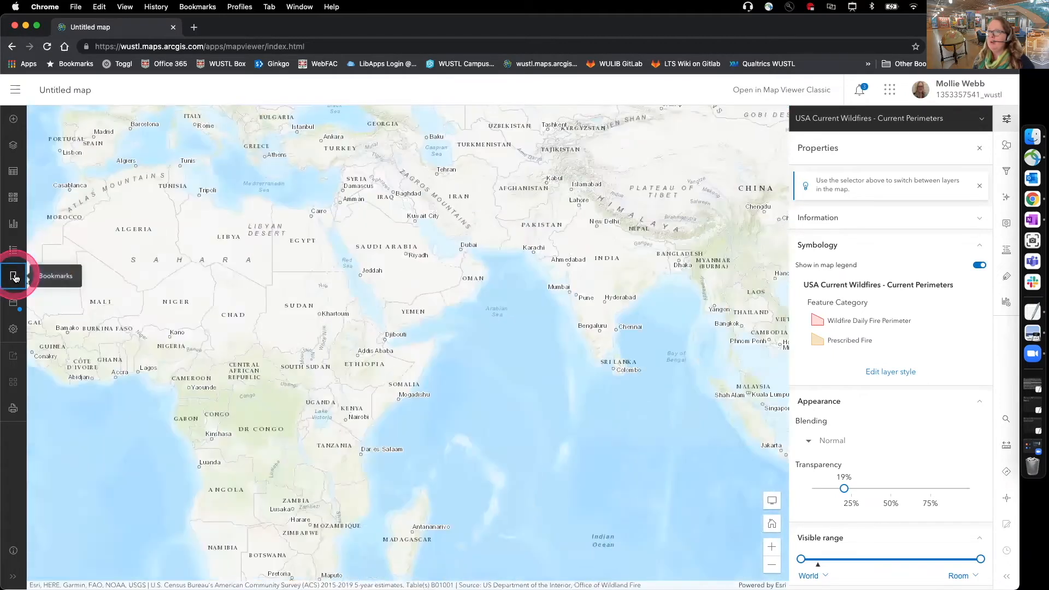
pyautogui.click(15, 277)
pyautogui.click(121, 162)
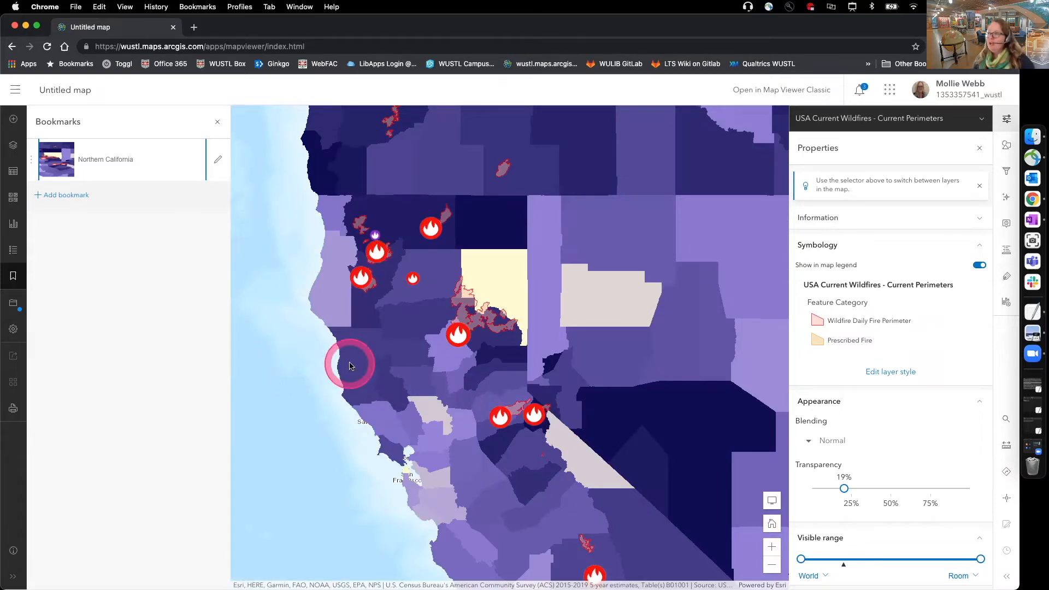
# Save the map under the title Map Wildfires AGOL Workshop, with the view widened to the western and central United States
pyautogui.scroll(-1, 429, 359)
pyautogui.scroll(-1, 491, 348)
pyautogui.moveTo(490, 348); pyautogui.dragTo(386, 320)
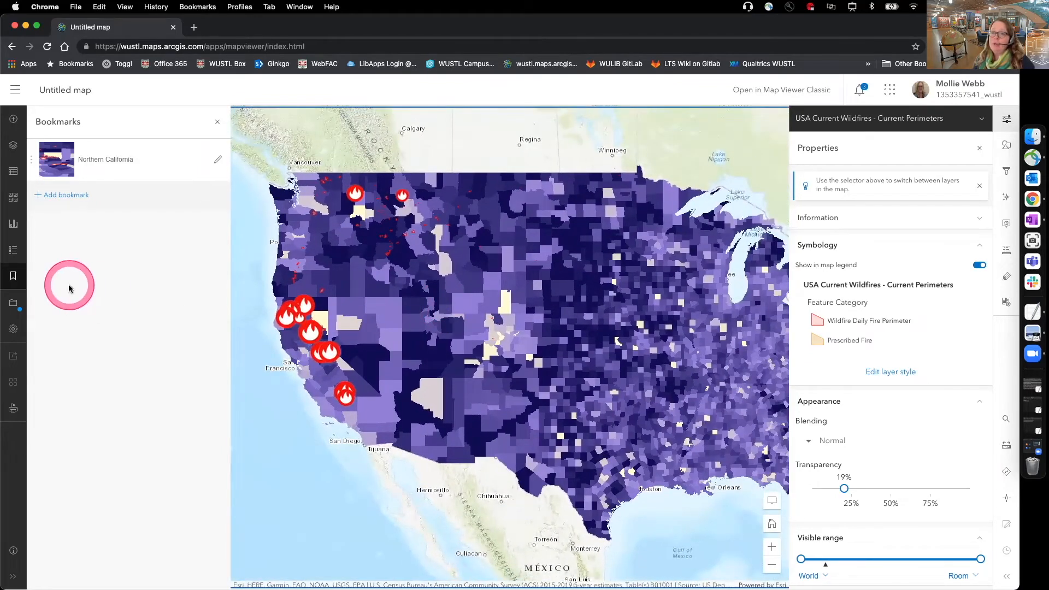
pyautogui.click(14, 305)
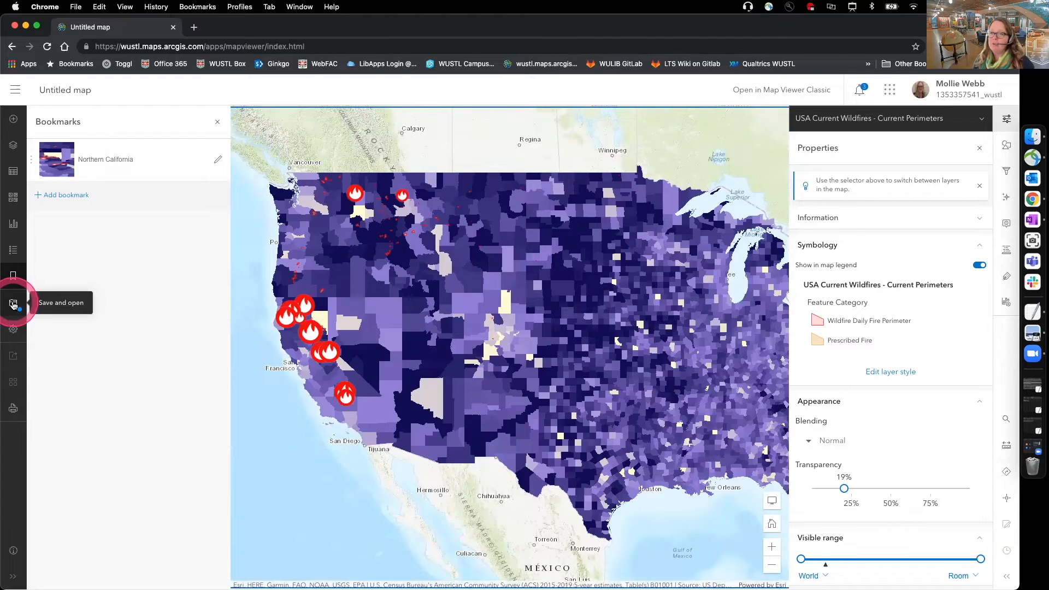
pyautogui.click(70, 308)
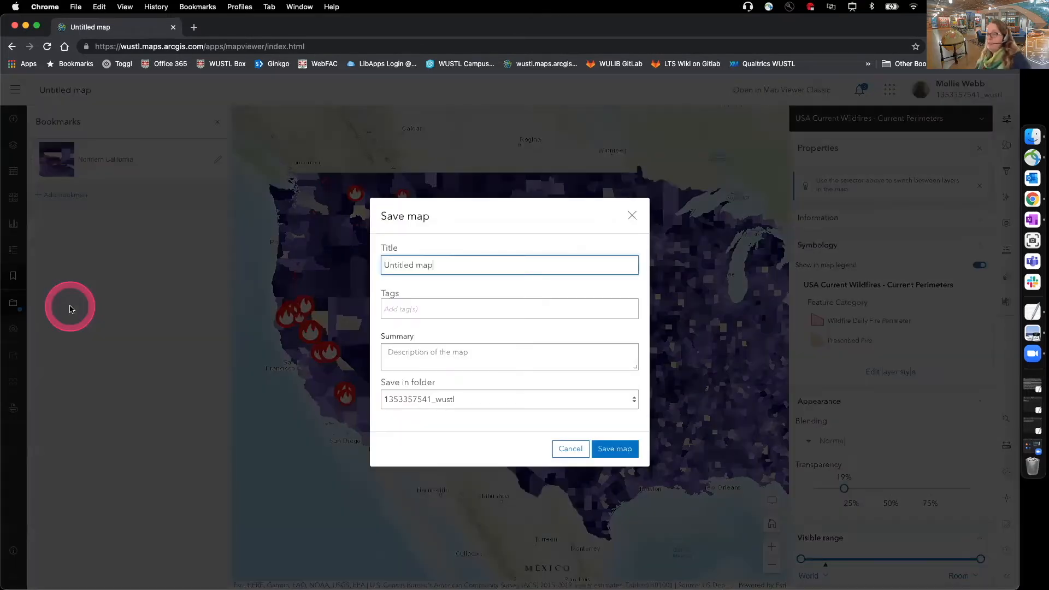
pyautogui.click(459, 267)
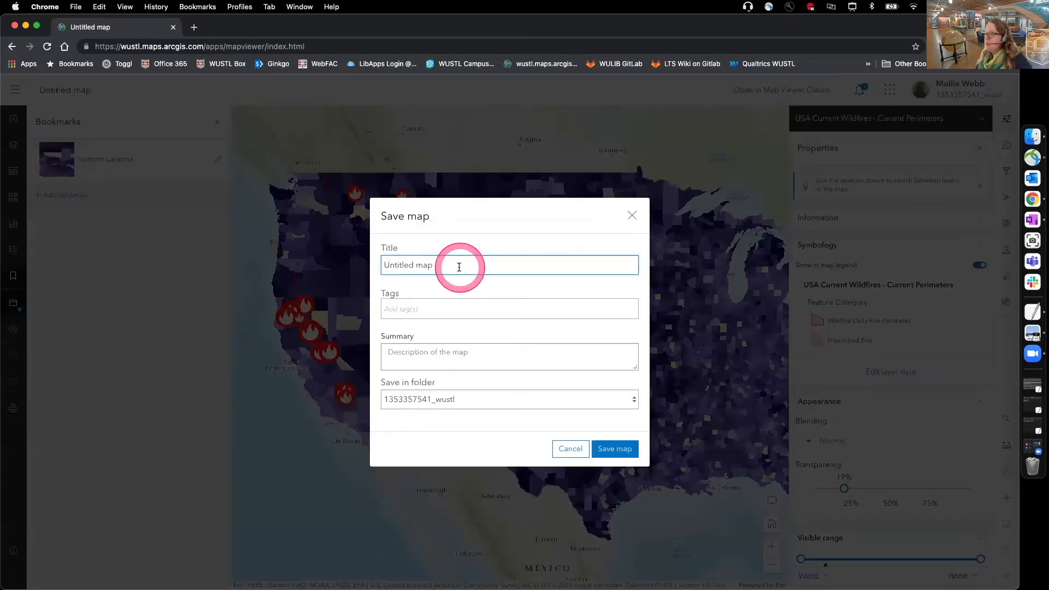
pyautogui.moveTo(459, 266); pyautogui.dragTo(338, 265)
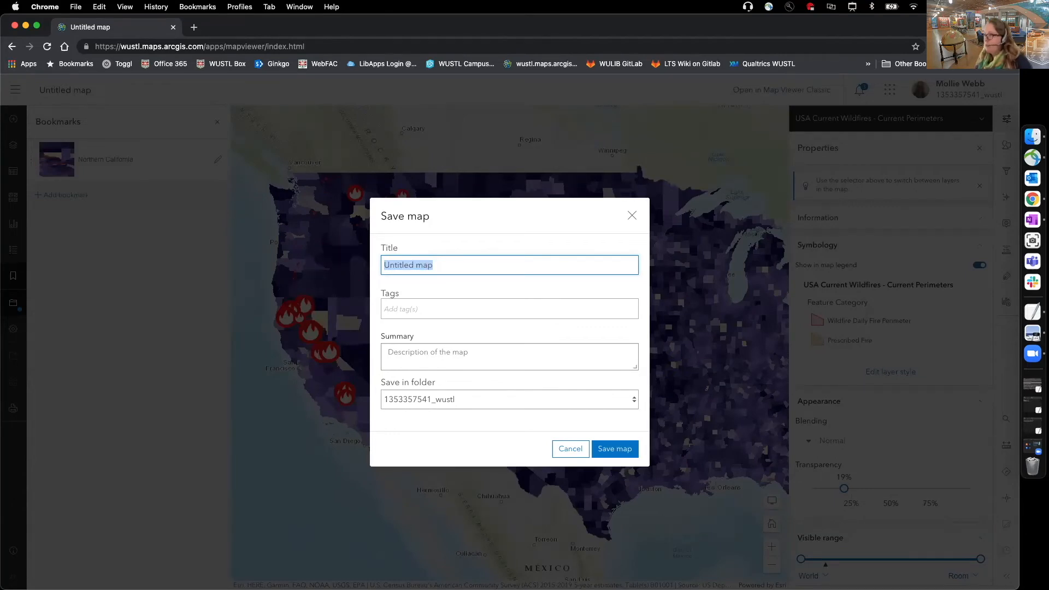
pyautogui.write('Wi')
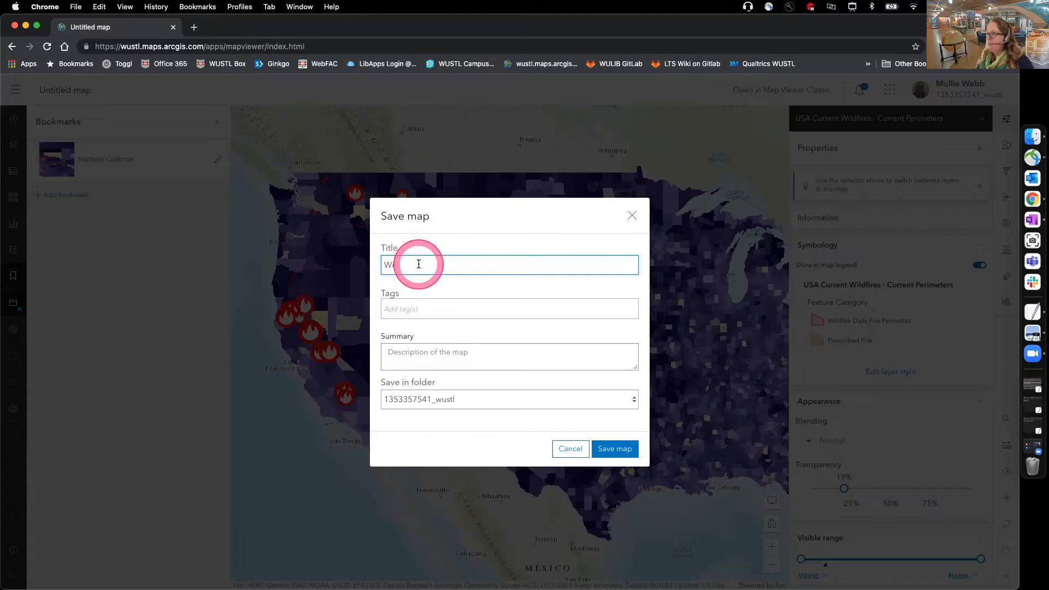
pyautogui.moveTo(418, 264); pyautogui.dragTo(363, 268)
pyautogui.write('Map')
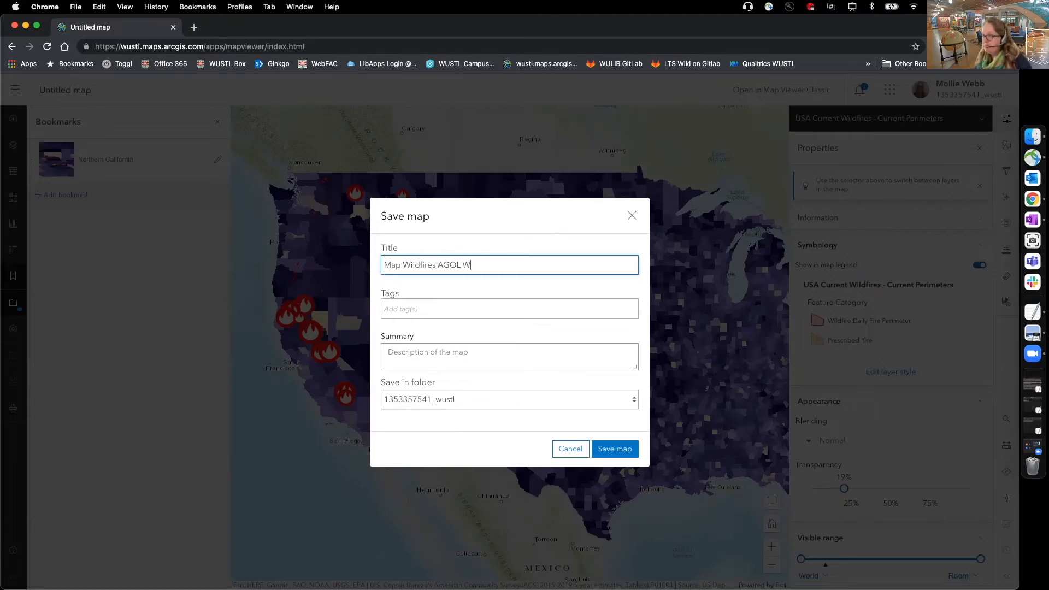
pyautogui.click(422, 353)
pyautogui.click(618, 450)
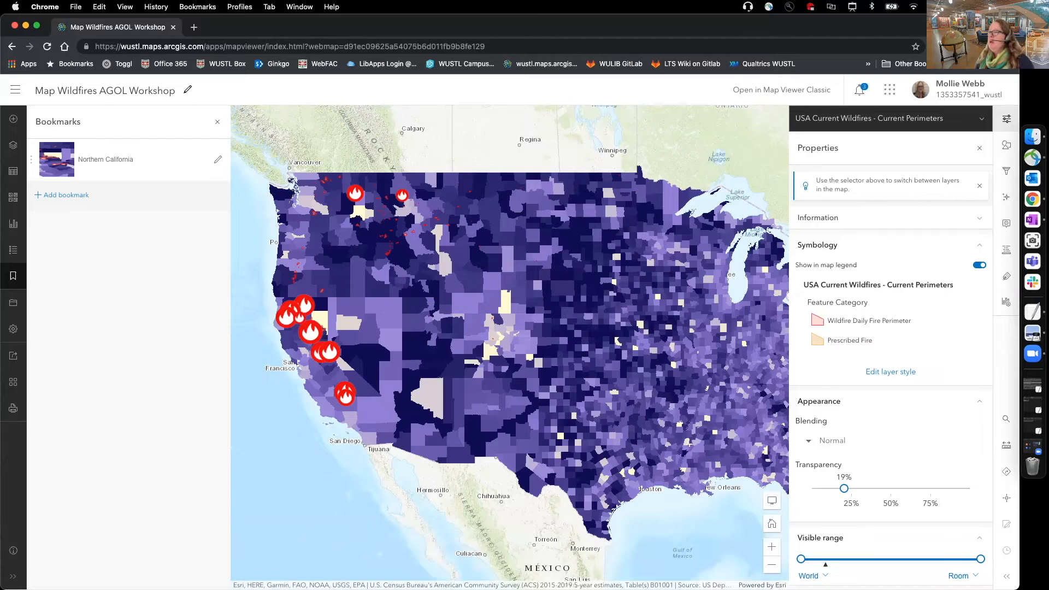
pyautogui.moveTo(608, 382); pyautogui.dragTo(583, 387)
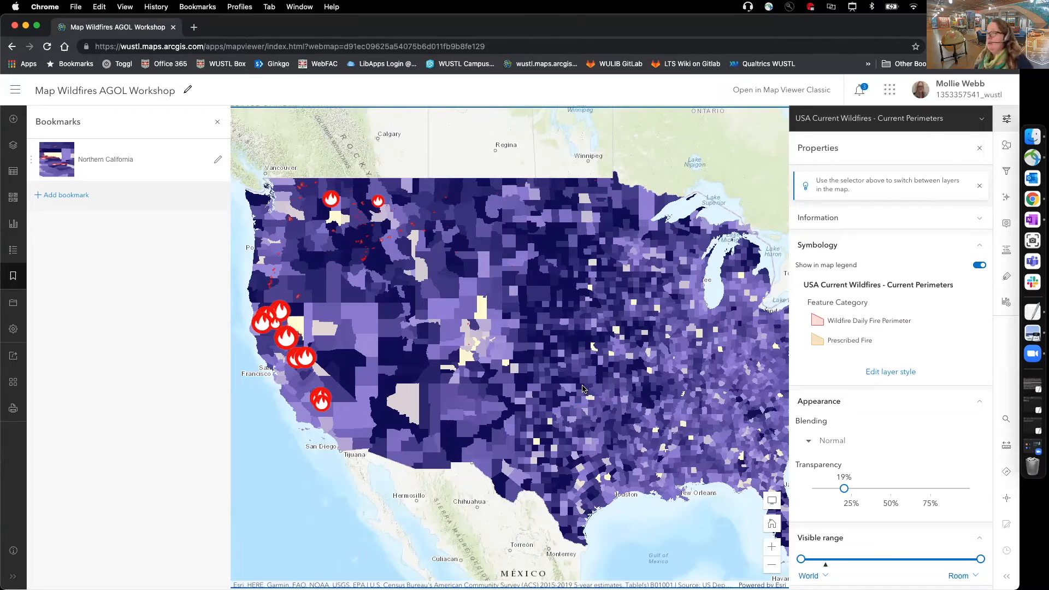
pyautogui.scroll(-5, 583, 389)
pyautogui.scroll(5, 481, 354)
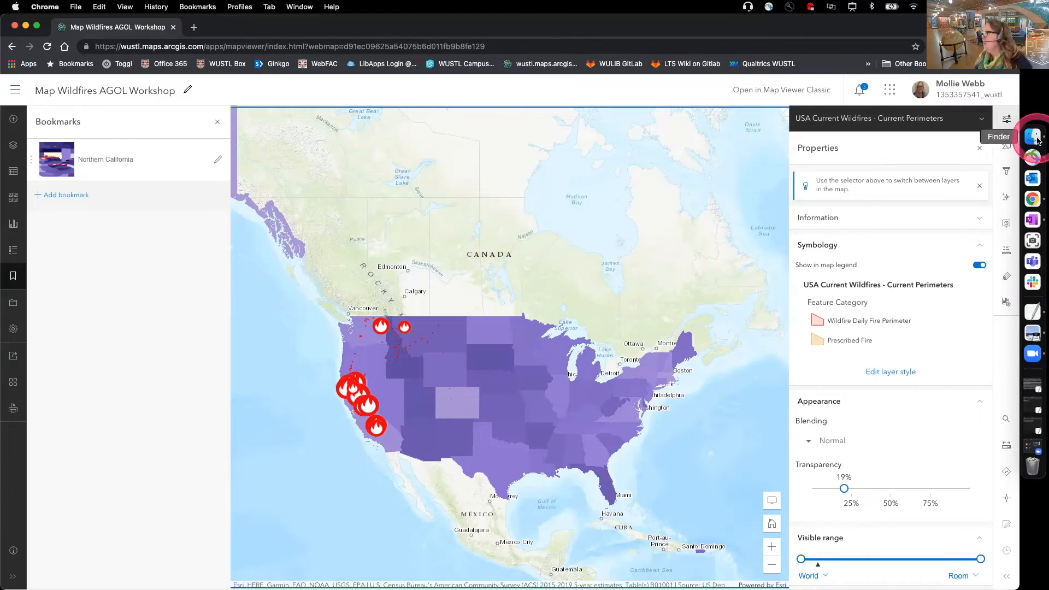
# Open us_natl_parks.csv in Excel, enlarge the window and widen the columns to examine the ParkName, Latitude and Longitude fields
pyautogui.click(452, 241)
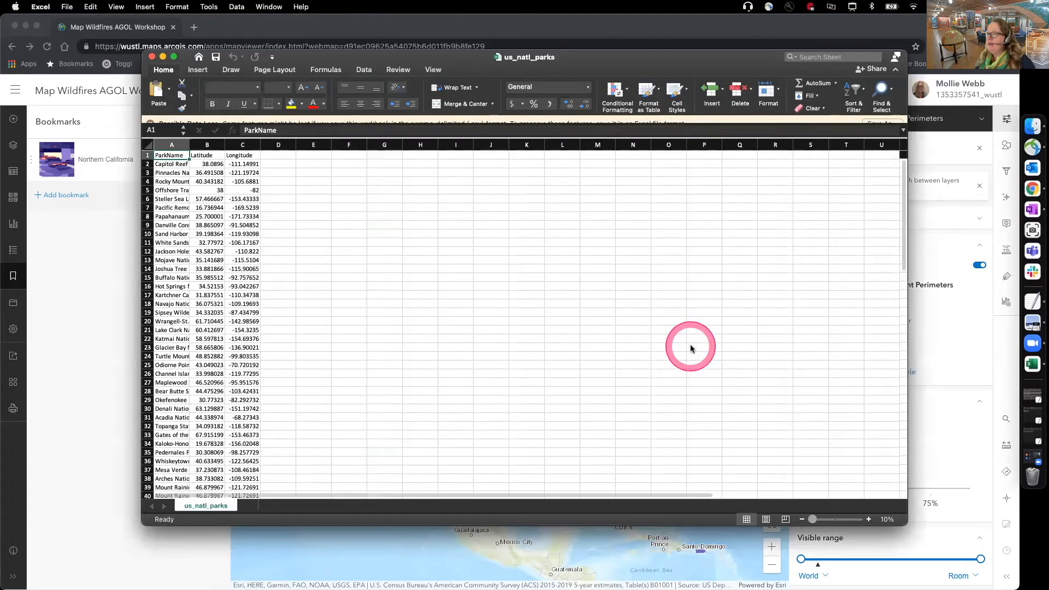
pyautogui.moveTo(500, 56); pyautogui.dragTo(550, 6)
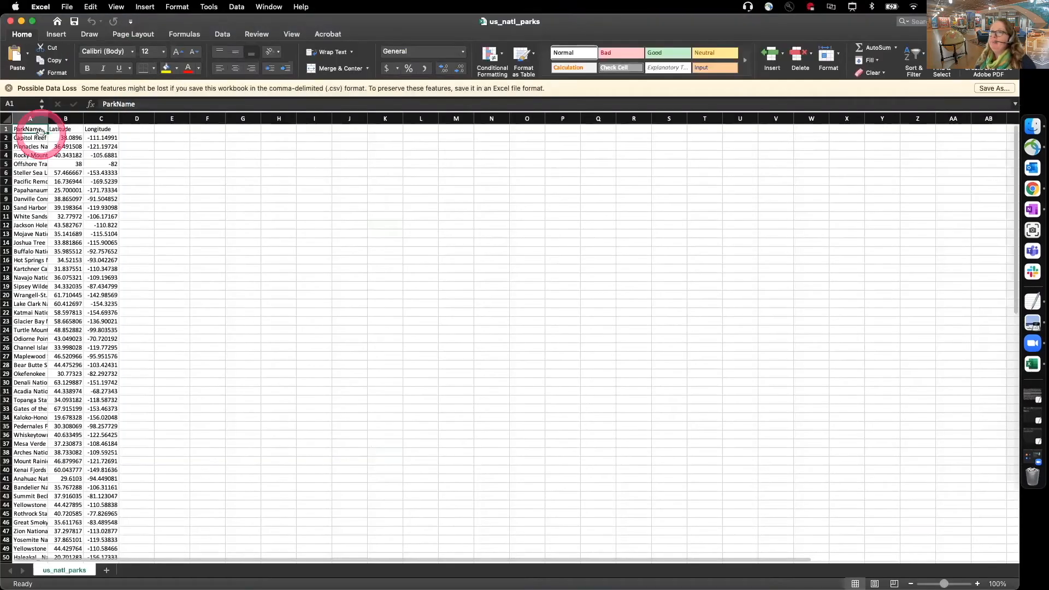
pyautogui.click(6, 118)
pyautogui.moveTo(81, 118); pyautogui.dragTo(145, 119)
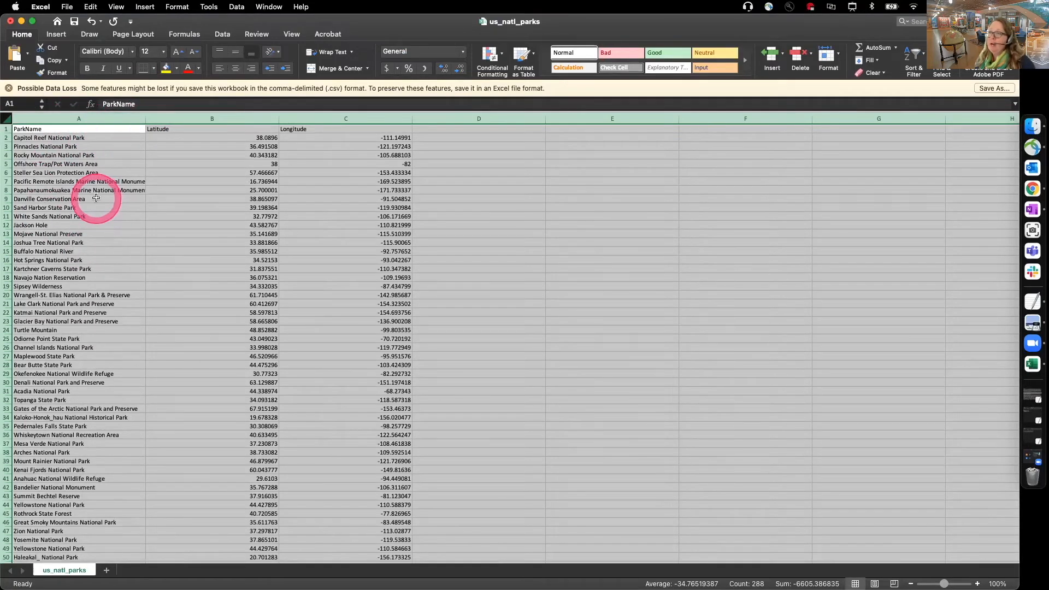
pyautogui.click(213, 118)
pyautogui.click(368, 119)
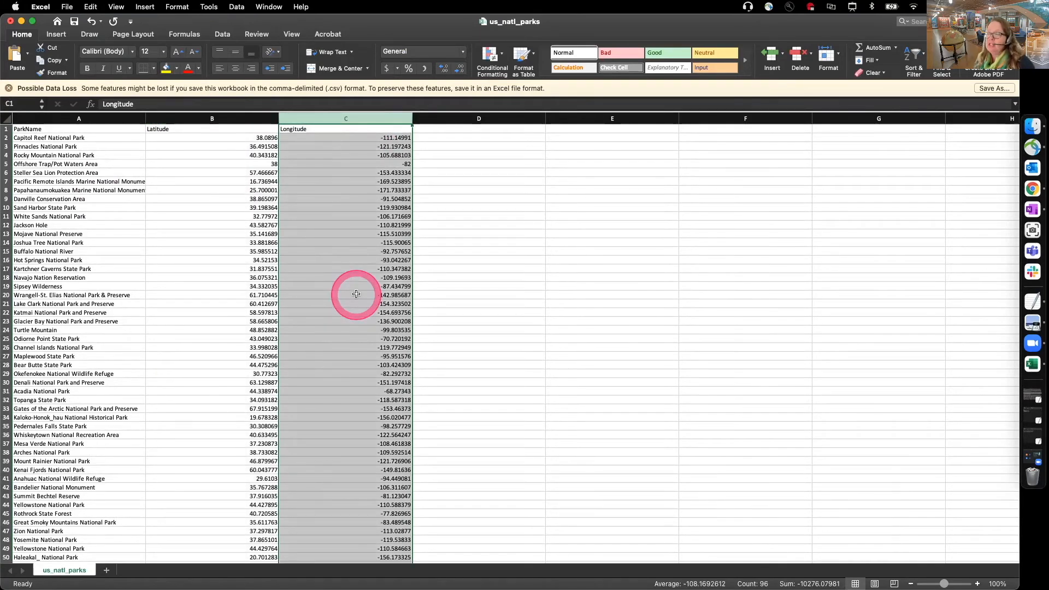
# Close the us_natl_parks spreadsheet without saving its changes and return to the web map
pyautogui.click(10, 21)
pyautogui.click(513, 298)
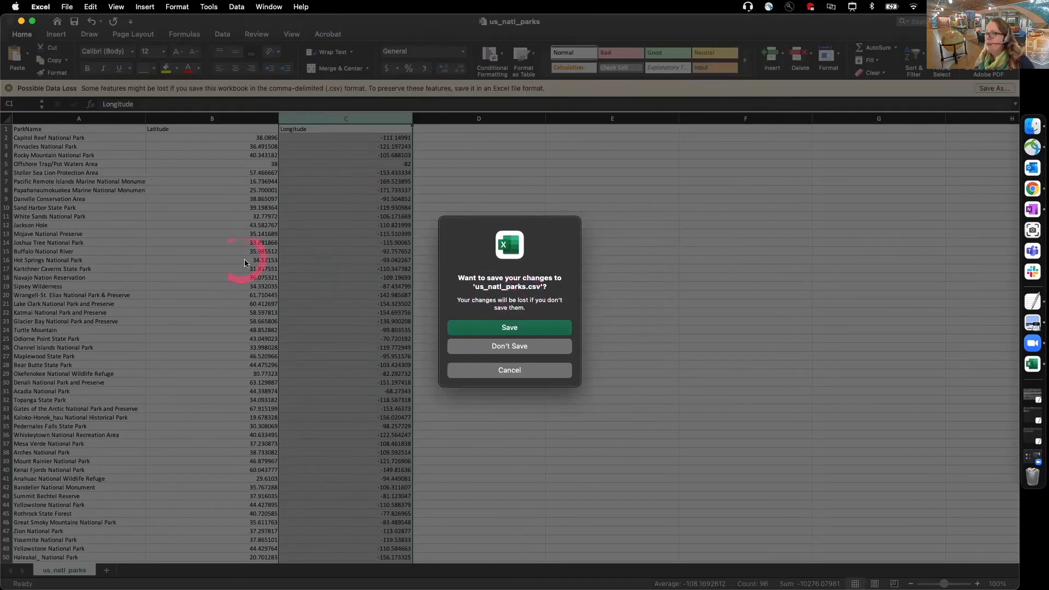
pyautogui.click(507, 347)
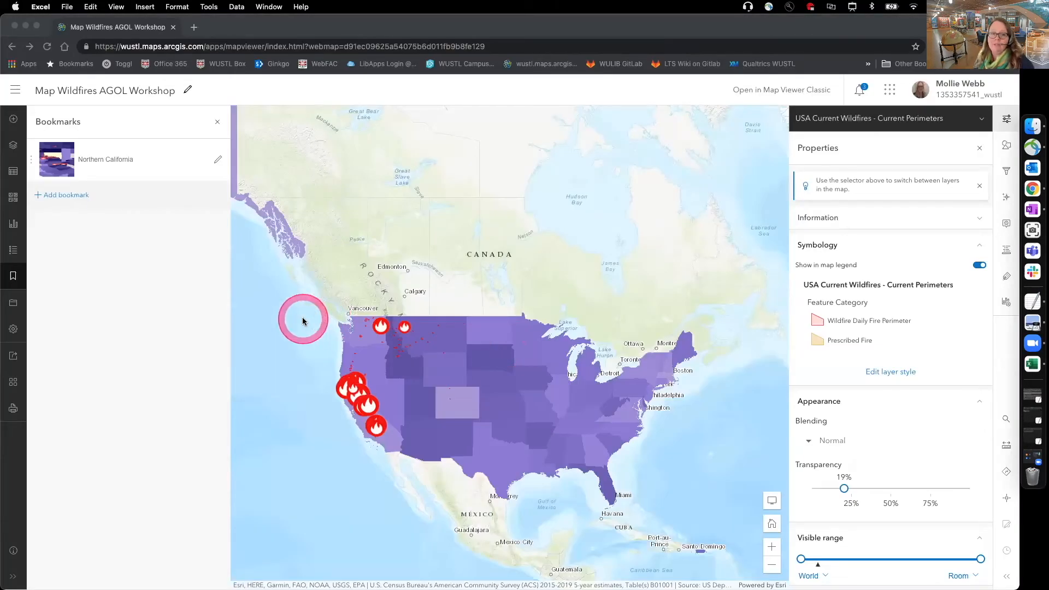
pyautogui.click(213, 312)
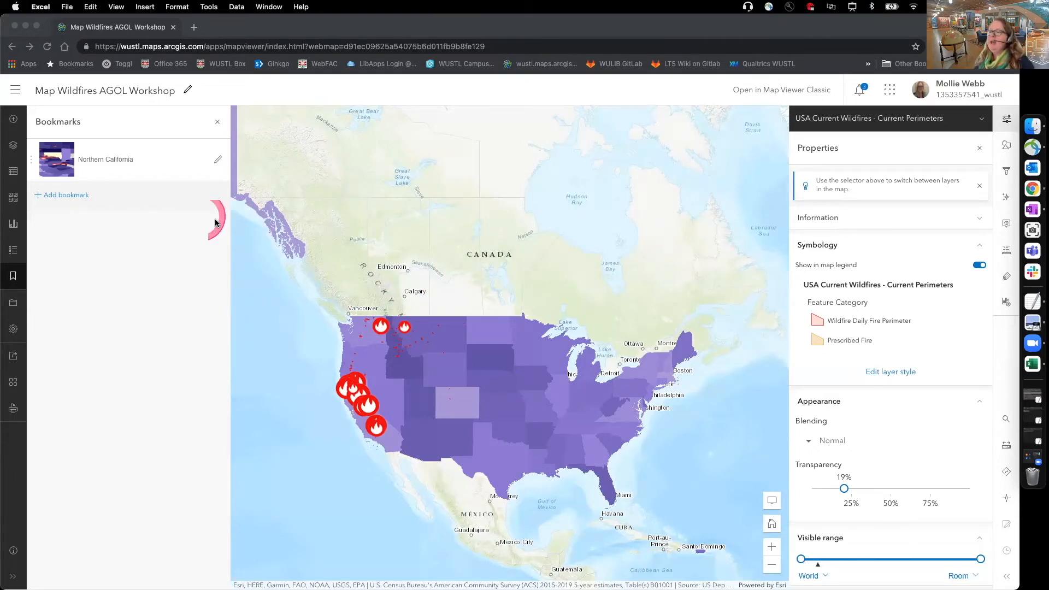
# Go to the ArcGIS Online content page and start a new item from the local file us_natl_parks.csv
pyautogui.click(15, 94)
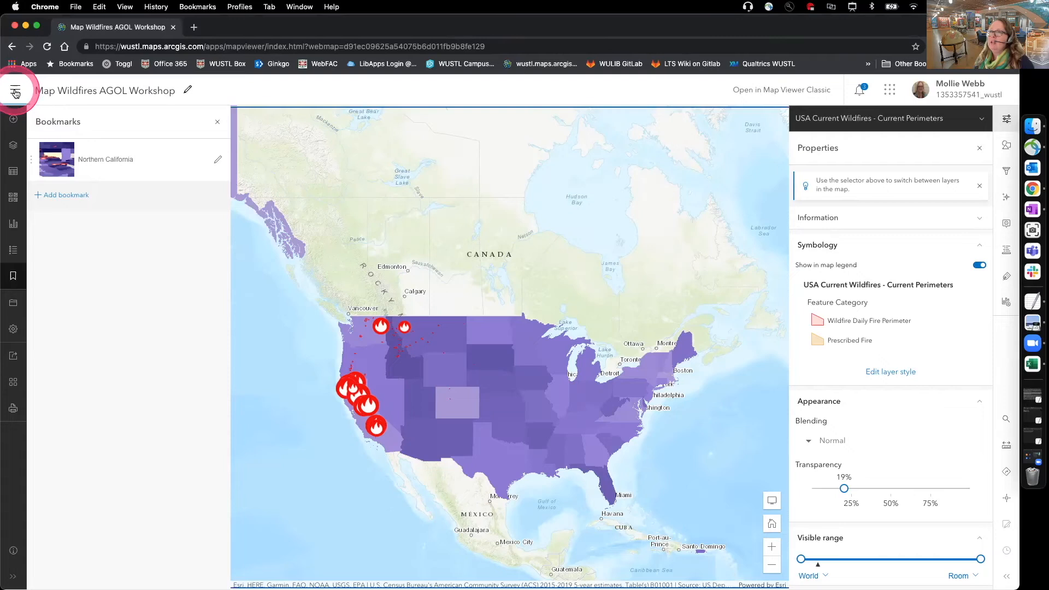
pyautogui.click(15, 93)
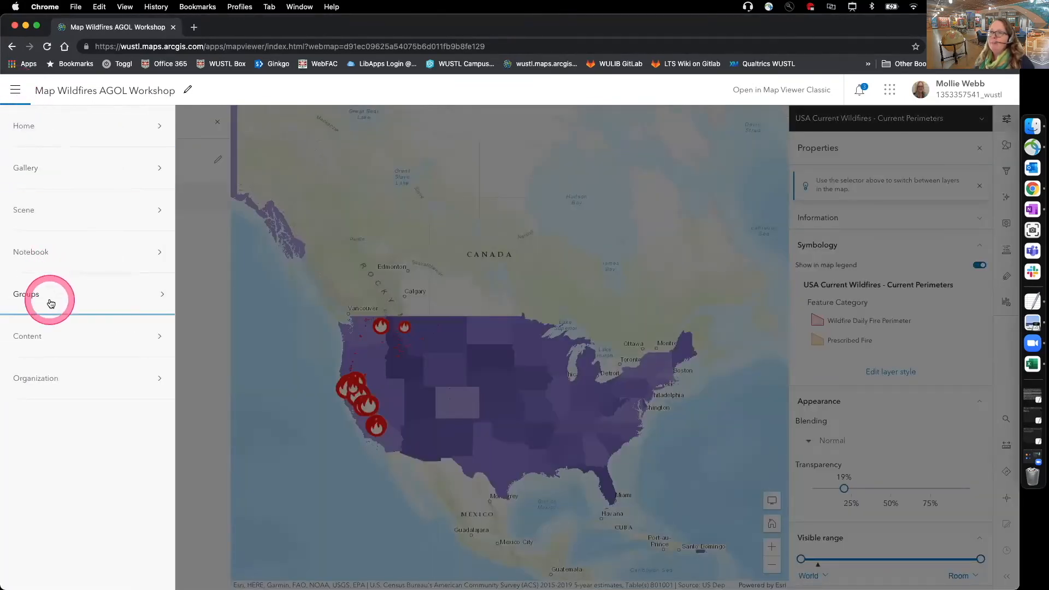
pyautogui.click(36, 341)
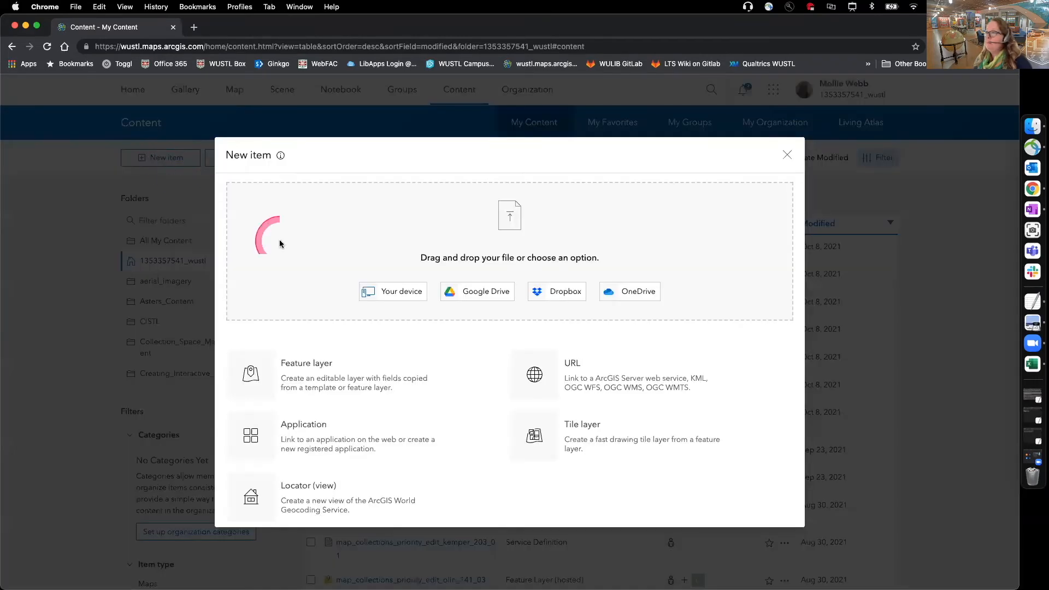
pyautogui.click(404, 290)
pyautogui.click(400, 292)
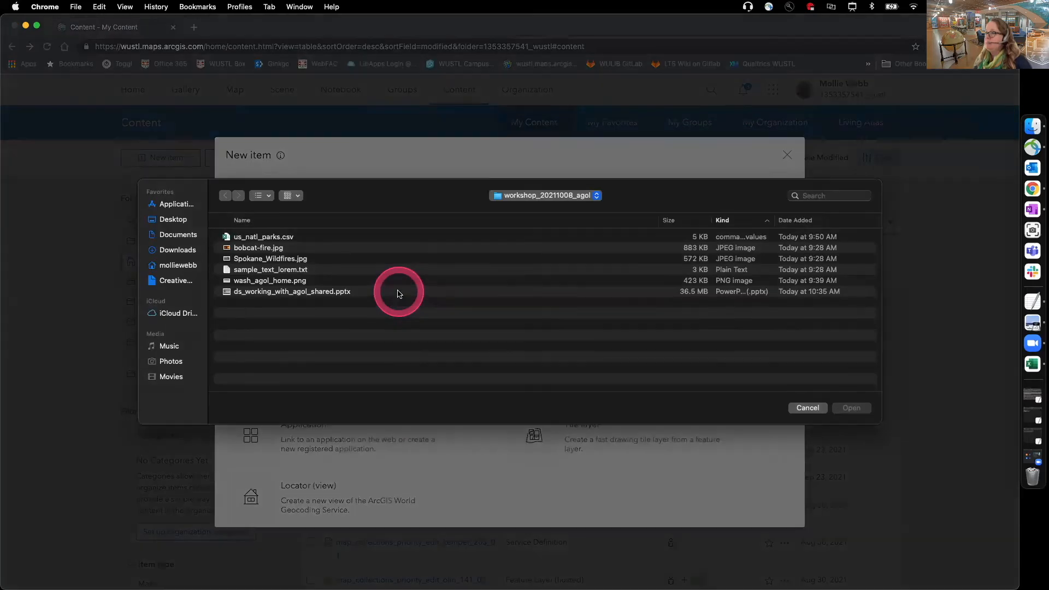
pyautogui.click(253, 238)
pyautogui.click(851, 409)
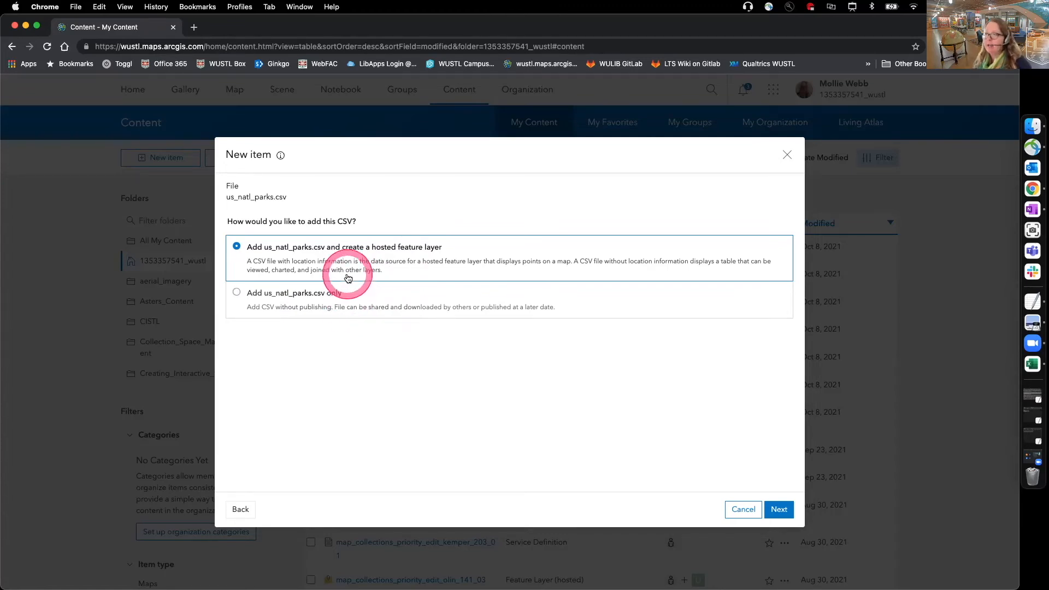
# Publish the CSV as a hosted feature layer titled us_natl_parks, including all three fields and locating points by Latitude and Longitude
pyautogui.click(291, 257)
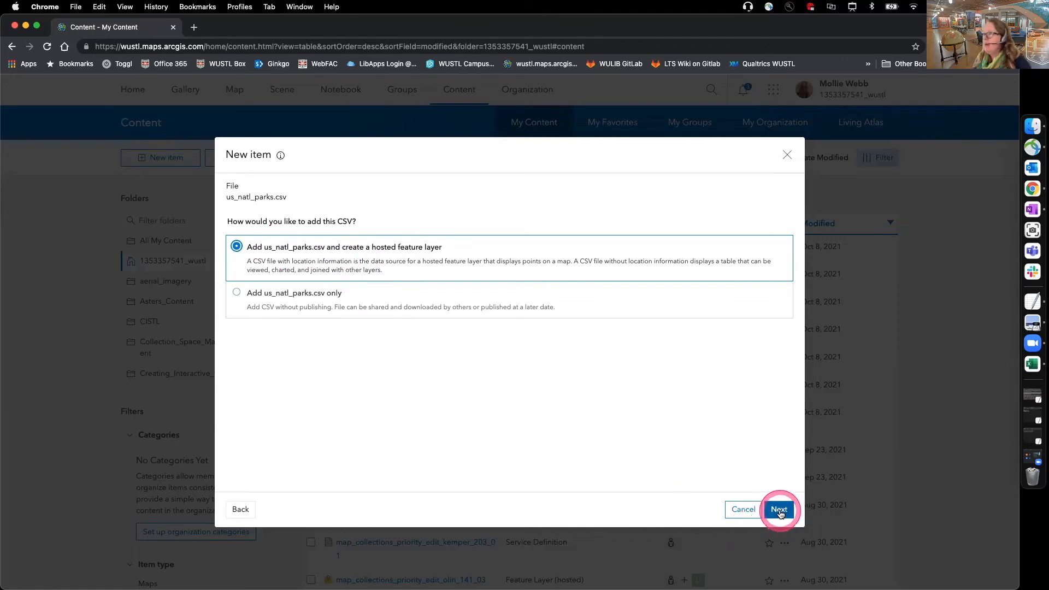
pyautogui.click(780, 512)
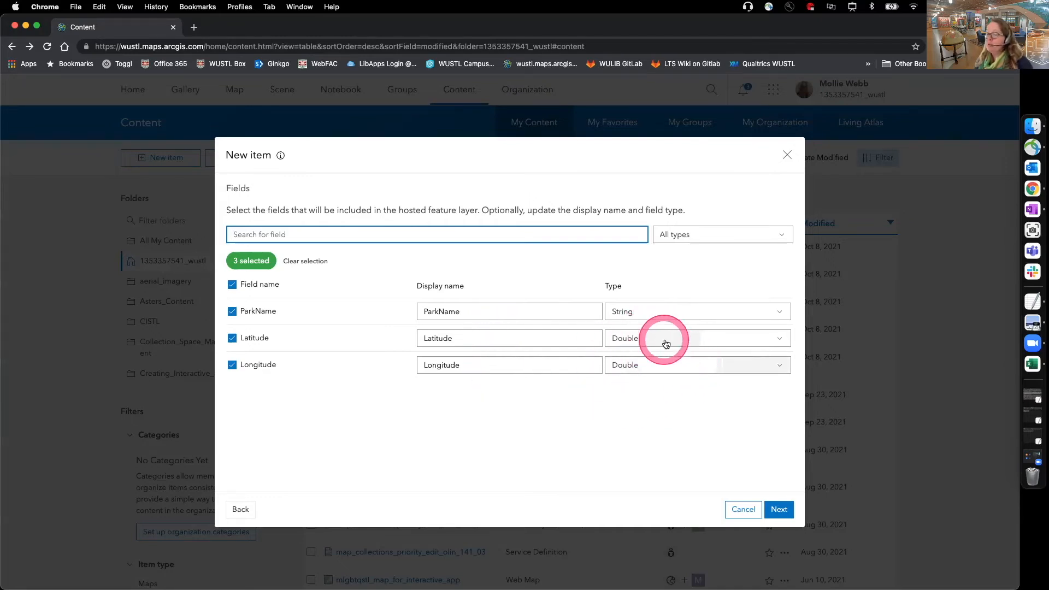
pyautogui.click(779, 510)
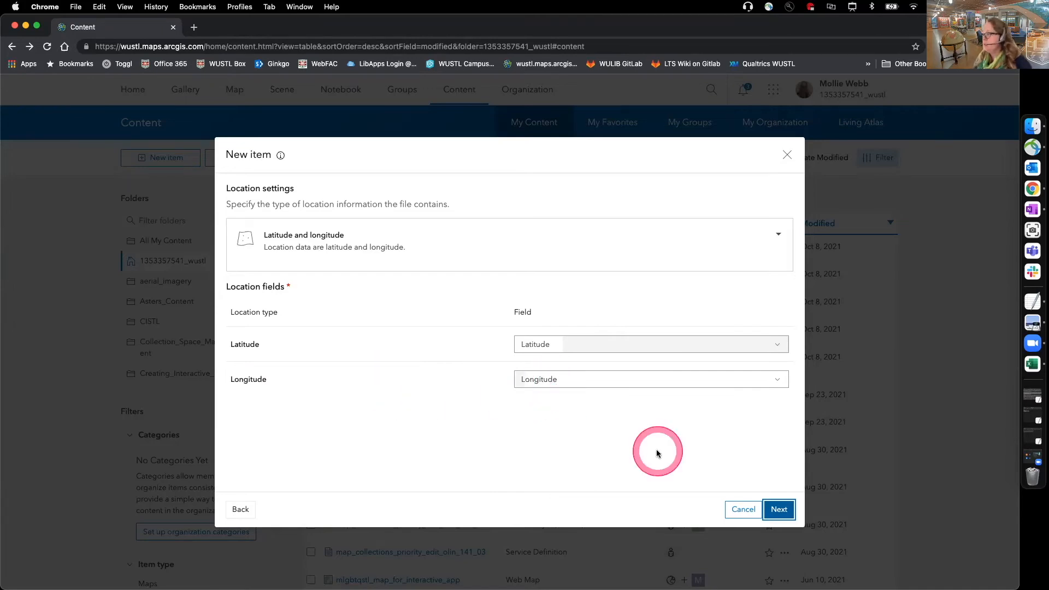
pyautogui.click(779, 509)
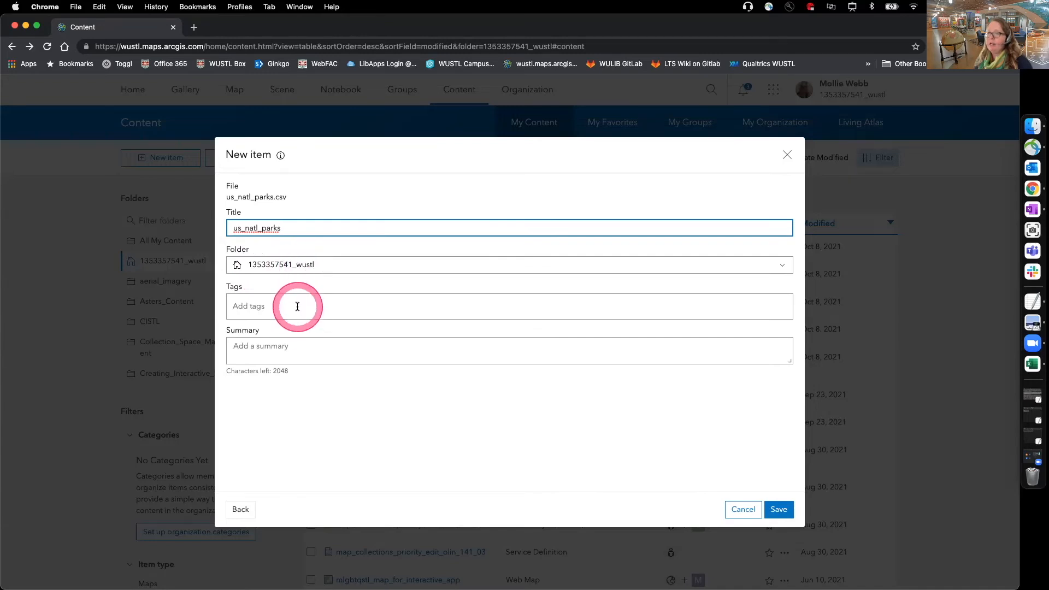
pyautogui.click(782, 513)
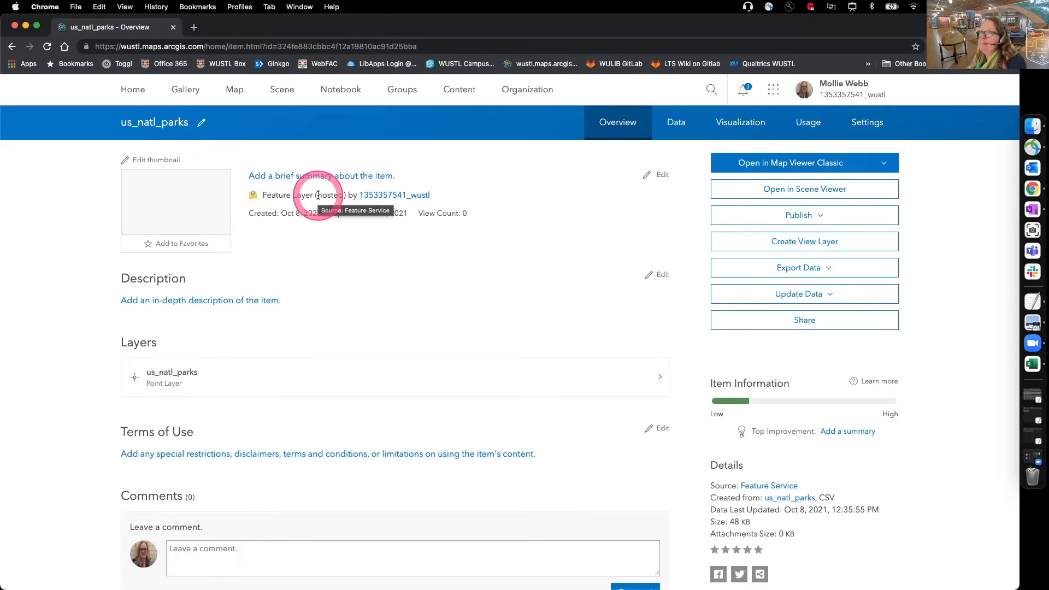
# Reopen the Map Wildfires AGOL Workshop web map from the content list in the new Map Viewer
pyautogui.click(458, 94)
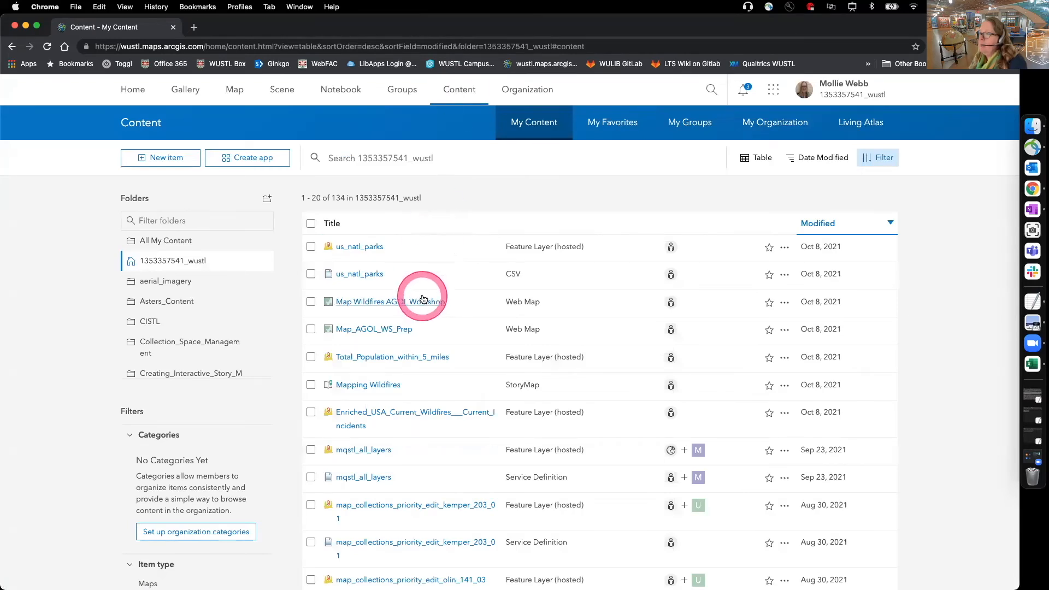
pyautogui.click(376, 304)
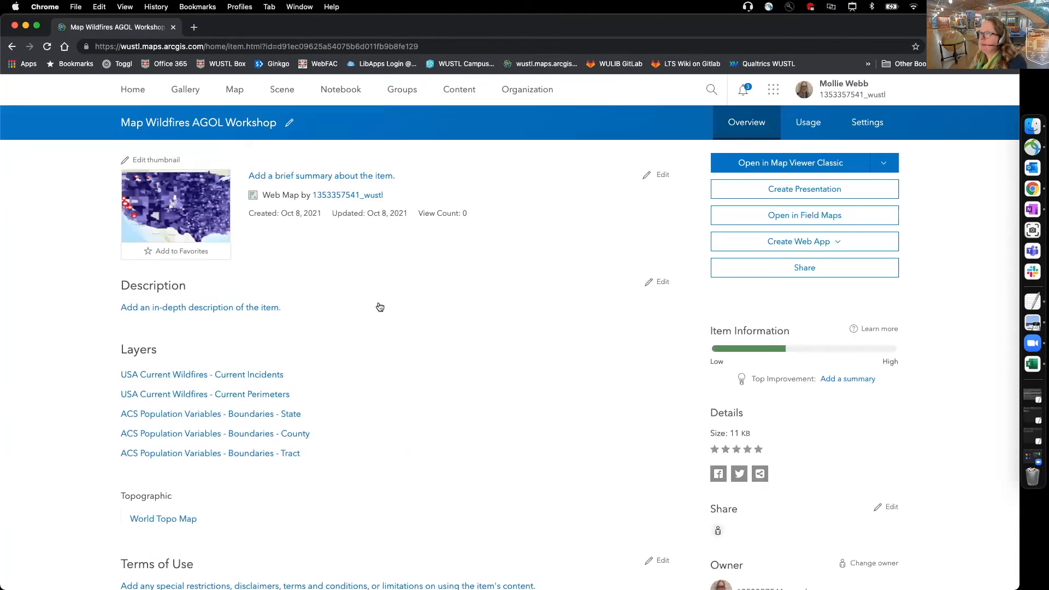
pyautogui.click(896, 163)
pyautogui.click(825, 186)
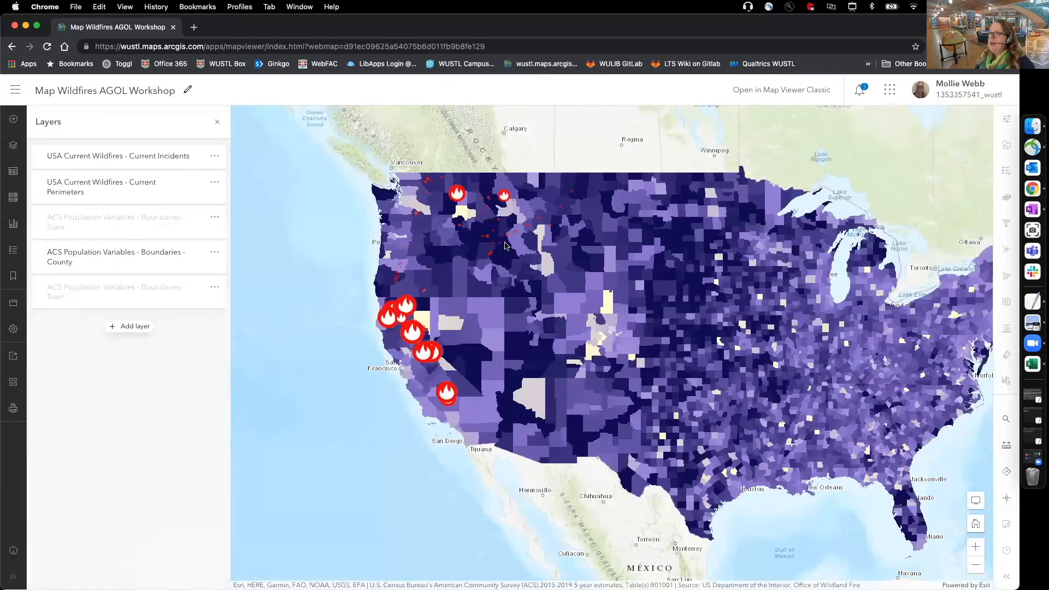
# Add the us_natl_parks hosted feature layer from My Content to the map
pyautogui.click(130, 326)
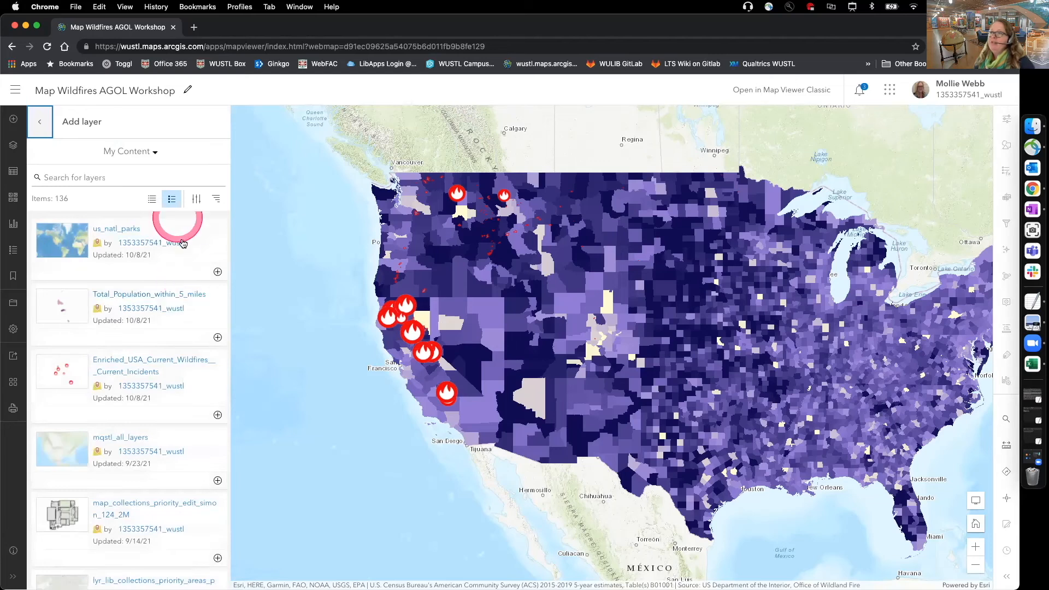
pyautogui.click(153, 156)
pyautogui.click(134, 272)
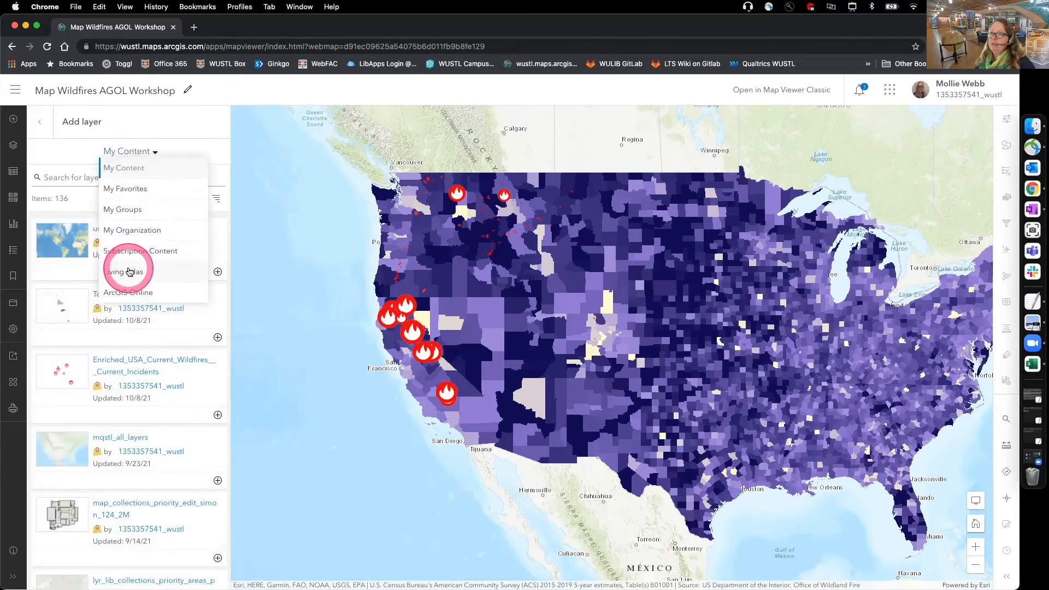
pyautogui.click(131, 152)
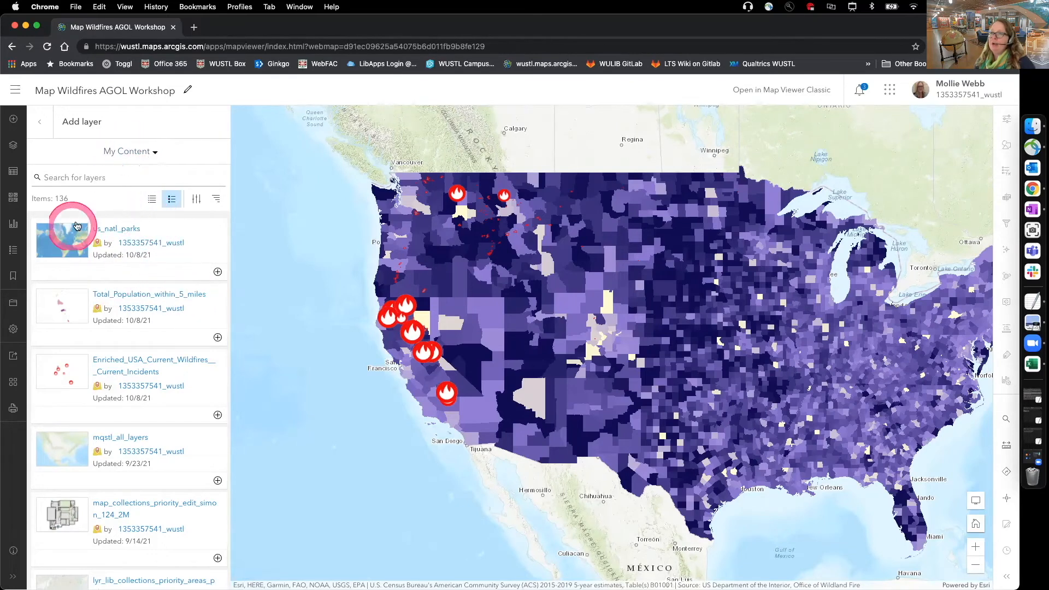
pyautogui.click(217, 273)
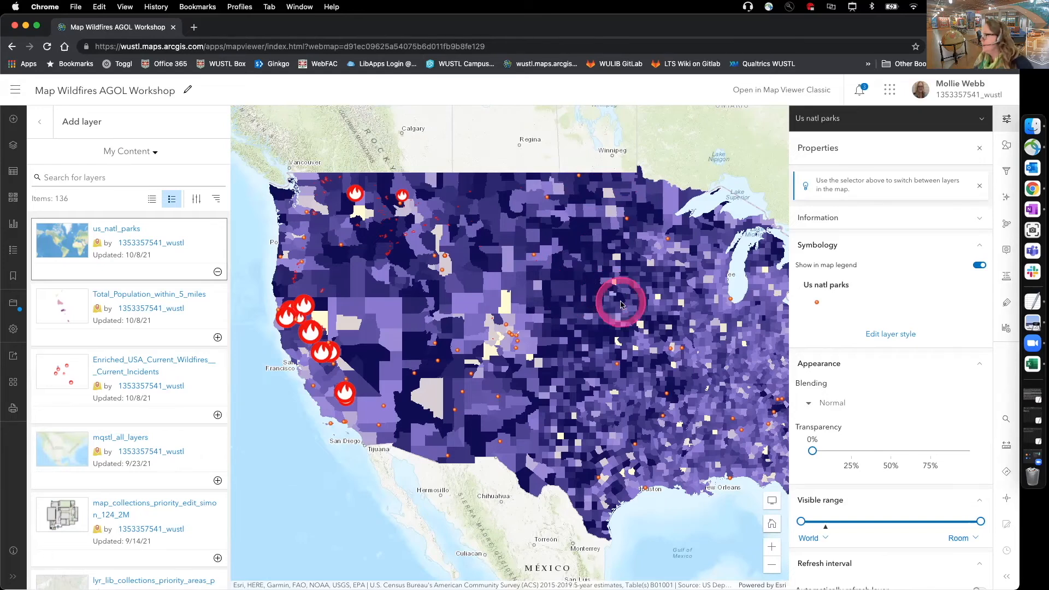
# Change the national parks layer's point symbol to the green tree icon from the Government symbol set
pyautogui.click(888, 335)
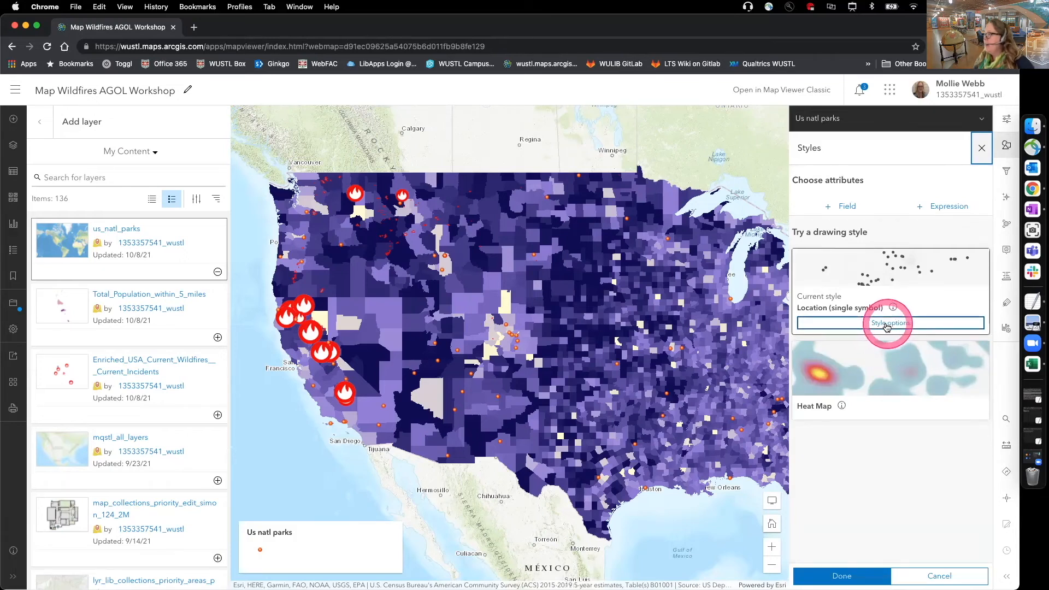
pyautogui.click(883, 324)
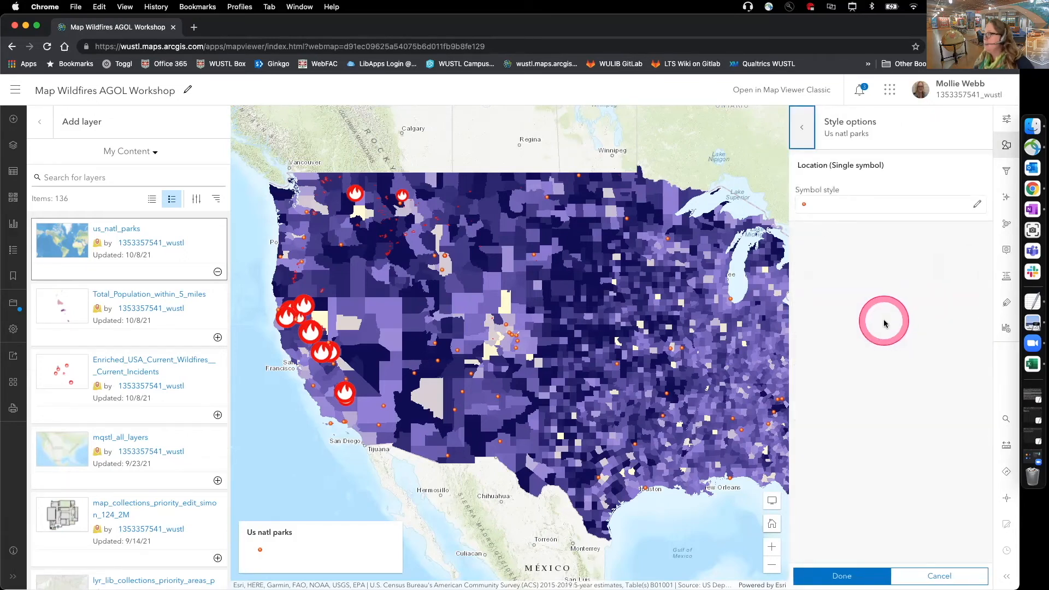
pyautogui.click(806, 208)
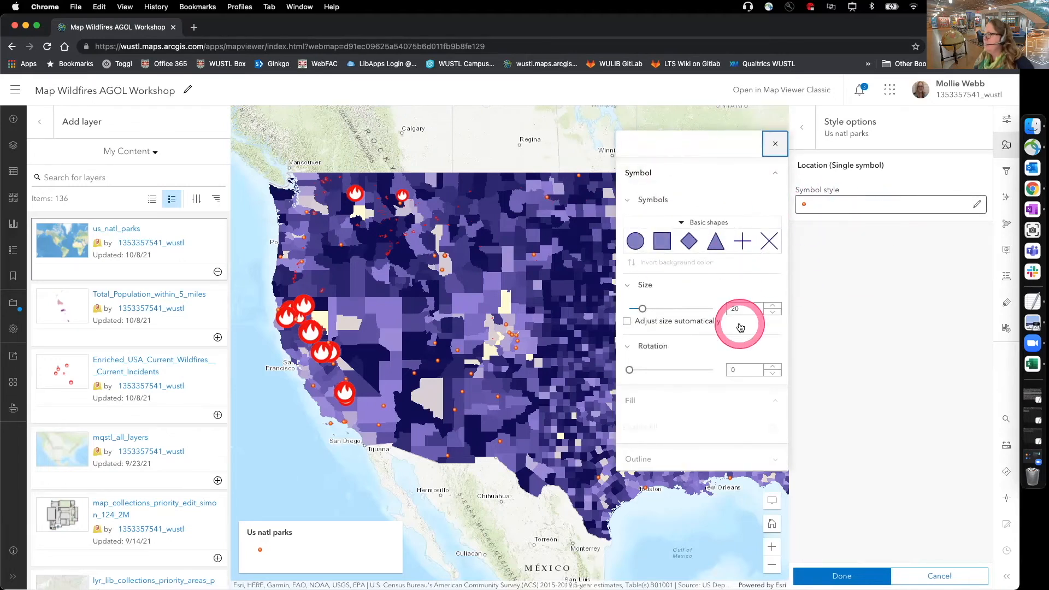
pyautogui.click(708, 224)
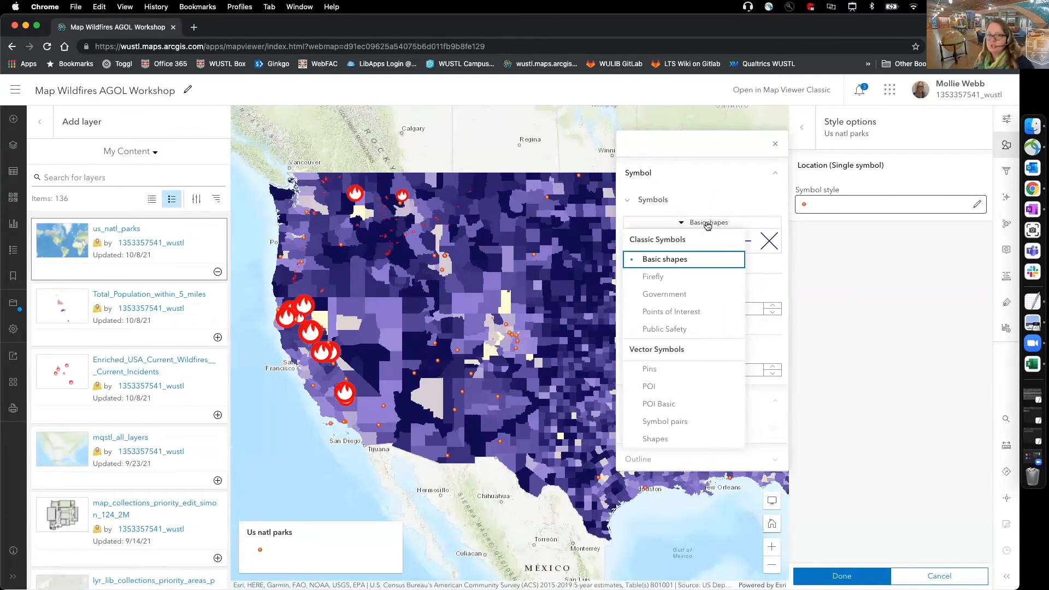
pyautogui.click(668, 298)
pyautogui.scroll(-2, 716, 327)
pyautogui.scroll(-10, 716, 326)
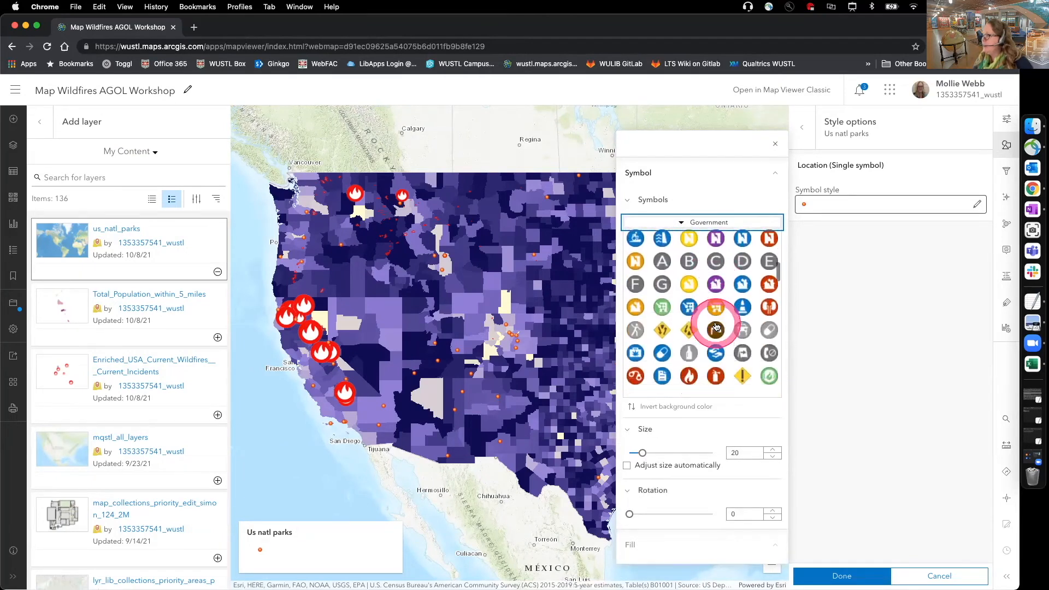
pyautogui.scroll(-3, 716, 327)
pyautogui.scroll(-10, 716, 327)
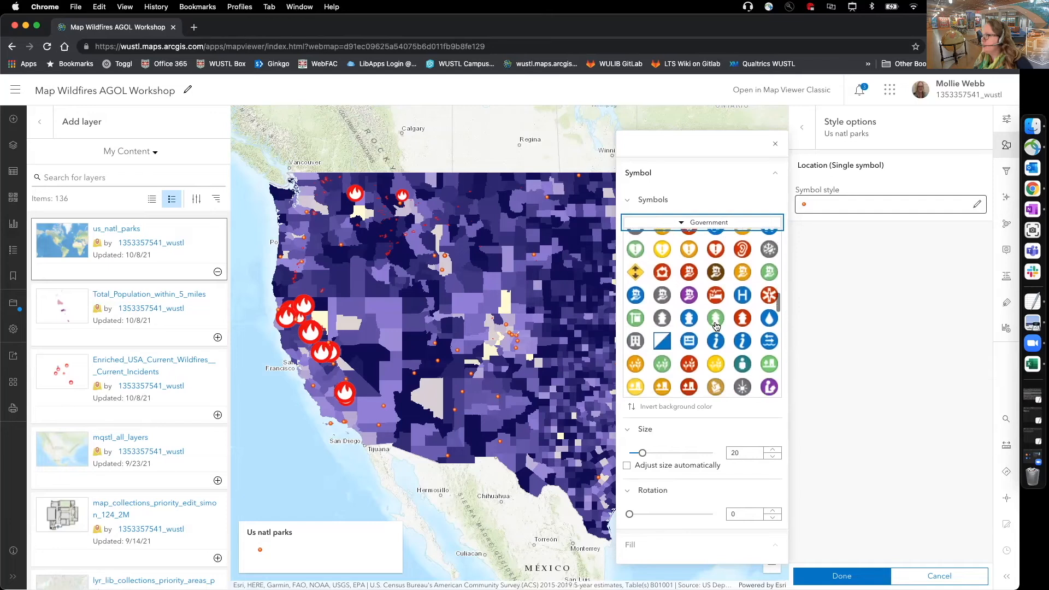
pyautogui.scroll(-3, 717, 326)
pyautogui.click(716, 347)
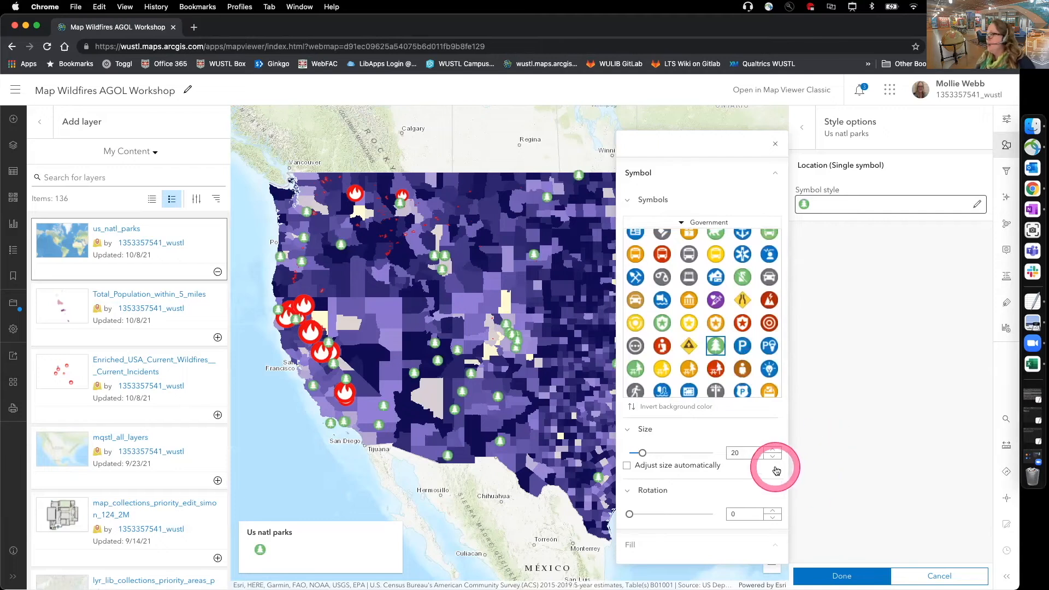
# Set the park symbol size to 24 and apply the layer style
pyautogui.click(772, 449)
pyautogui.click(773, 450)
pyautogui.click(772, 450)
pyautogui.click(773, 450)
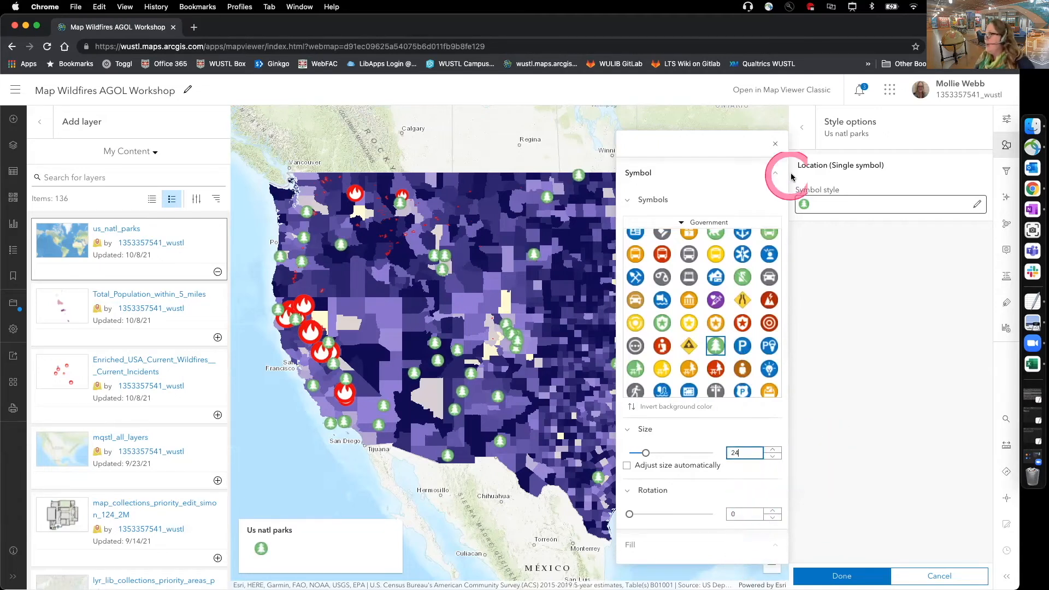
pyautogui.click(774, 147)
pyautogui.click(839, 576)
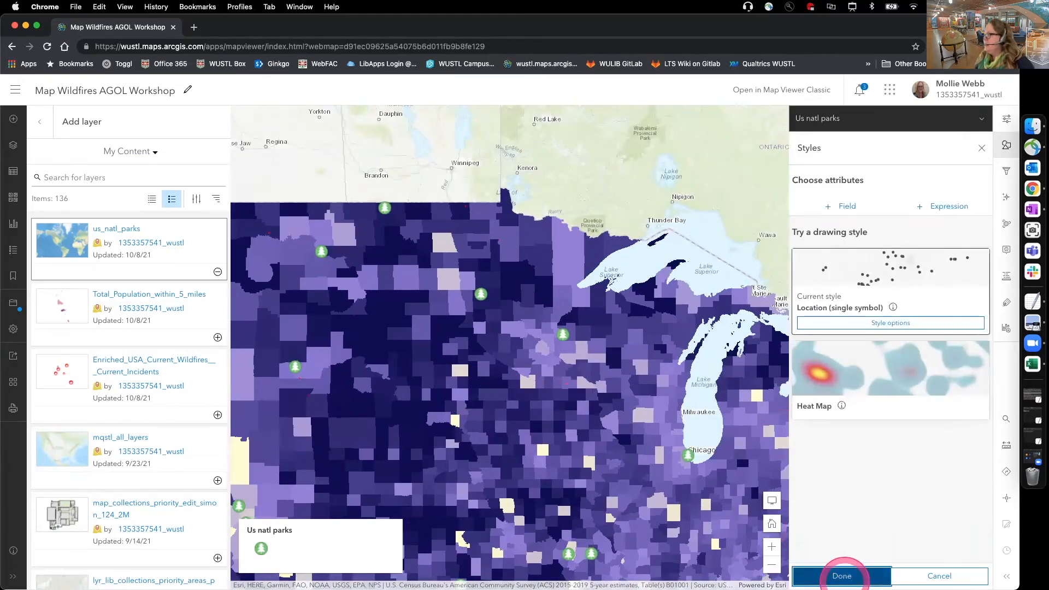
pyautogui.click(842, 576)
# Move the map to northern California at closer scale to examine which parks lie near the current wildfires
pyautogui.moveTo(519, 430); pyautogui.dragTo(598, 286)
pyautogui.moveTo(323, 421); pyautogui.dragTo(583, 323)
pyautogui.moveTo(485, 334); pyautogui.dragTo(519, 367)
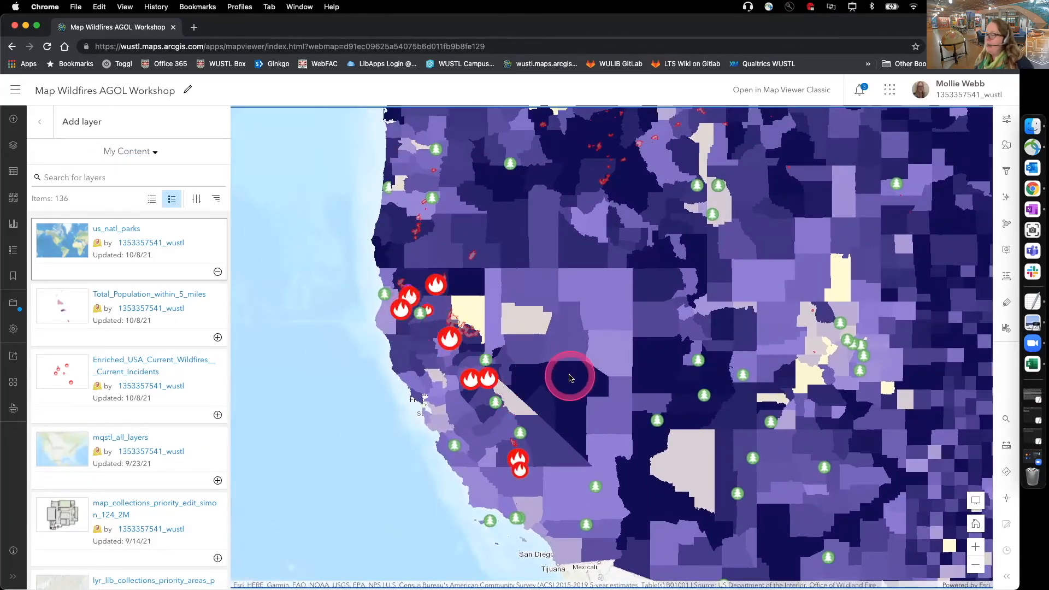
pyautogui.scroll(4, 569, 370)
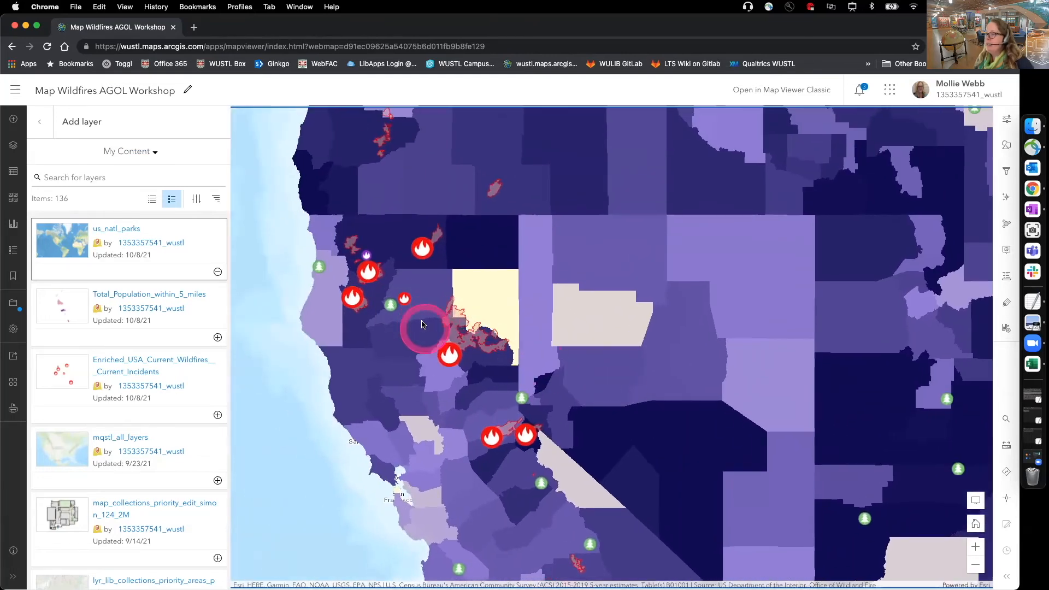
pyautogui.scroll(-4, 585, 379)
pyautogui.scroll(4, 585, 384)
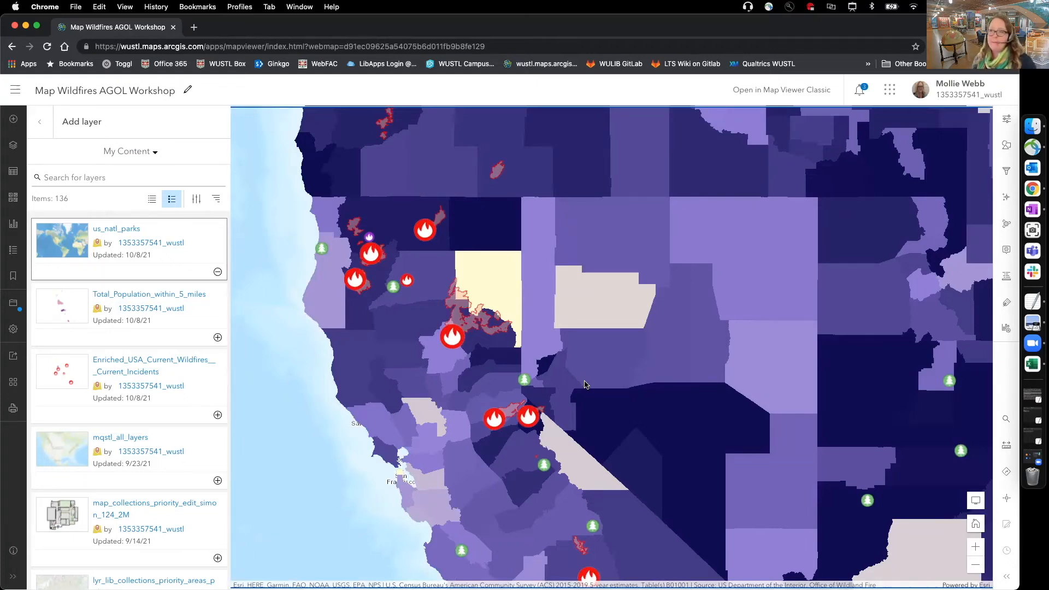
pyautogui.click(290, 348)
pyautogui.click(13, 304)
pyautogui.click(59, 305)
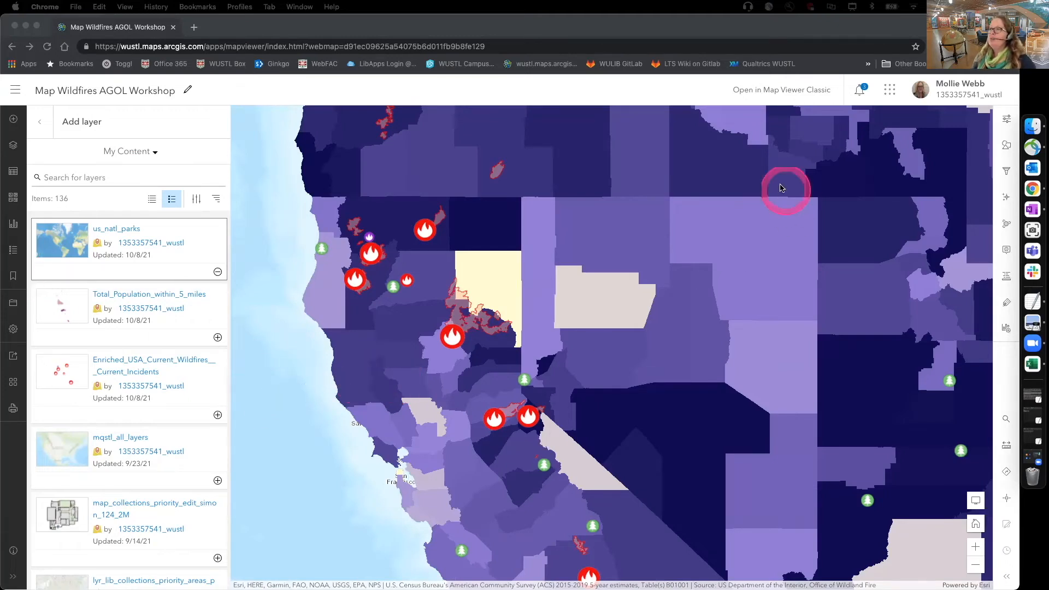
pyautogui.scroll(2, 721, 346)
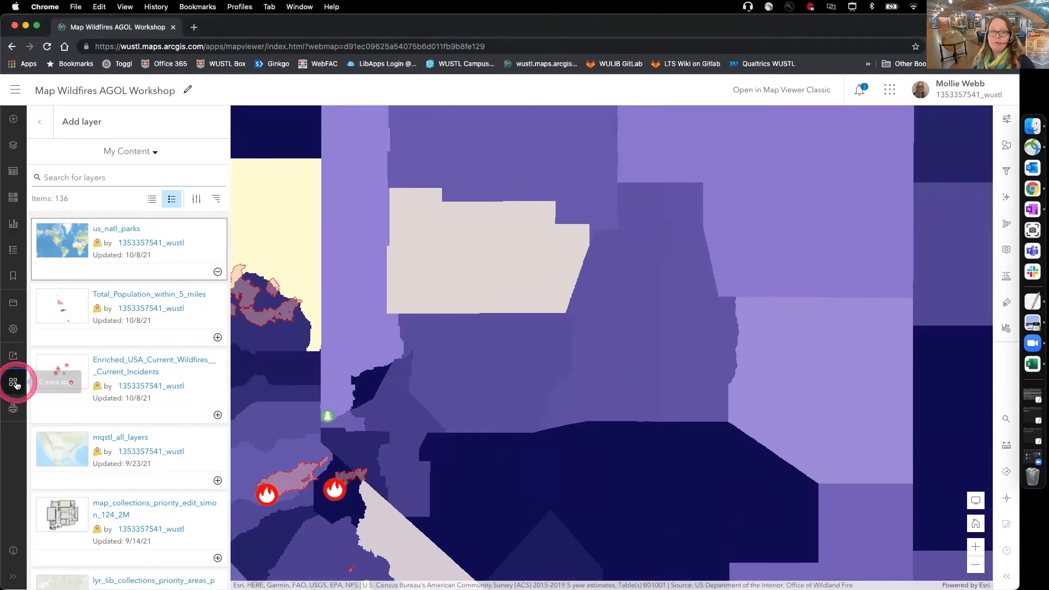
# Create a new StoryMaps story from the wildfire web map
pyautogui.click(15, 383)
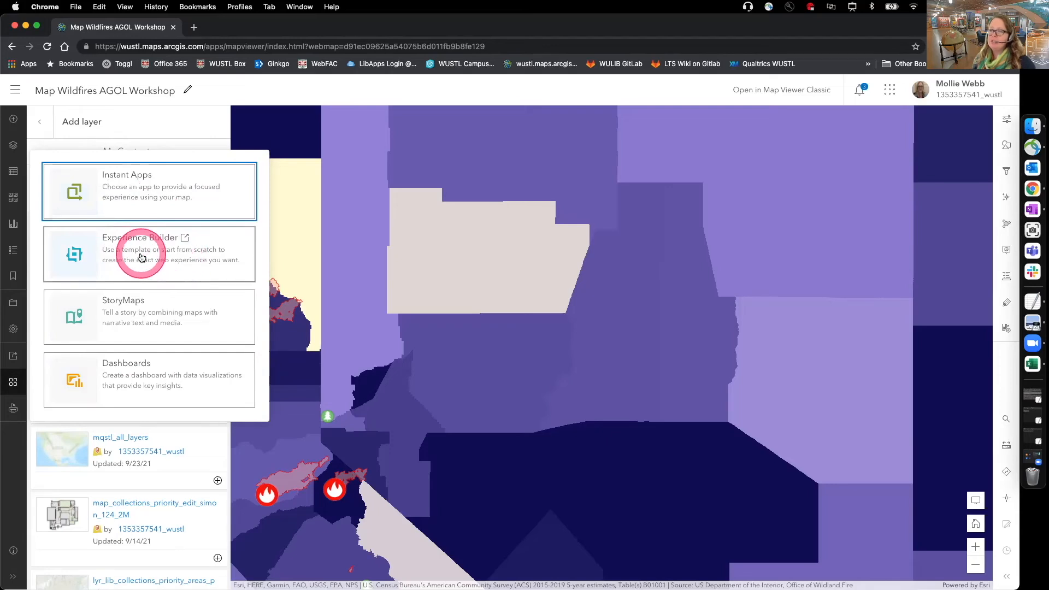
pyautogui.click(124, 311)
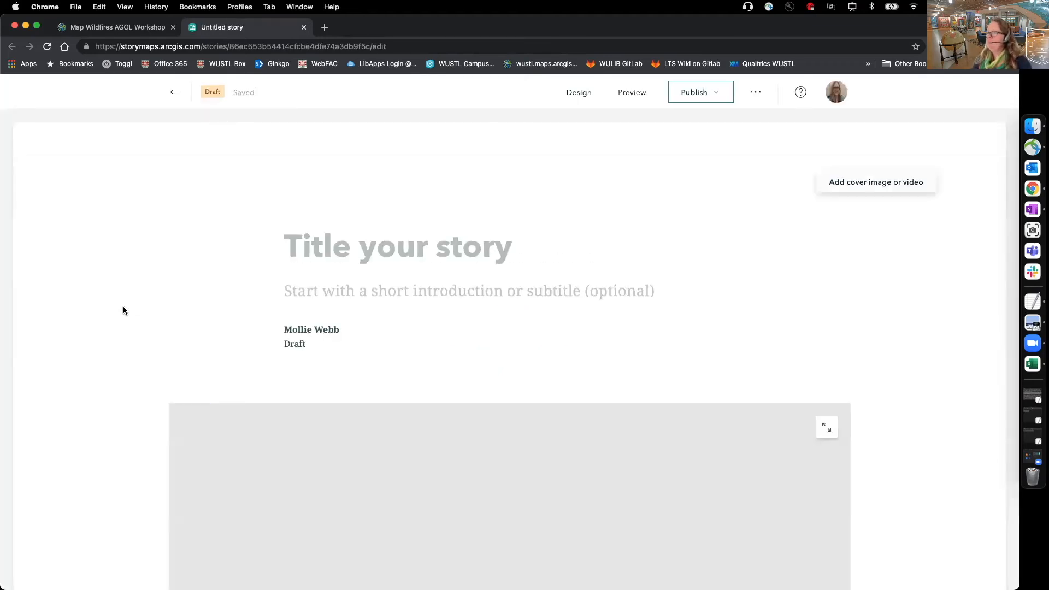
pyautogui.click(293, 328)
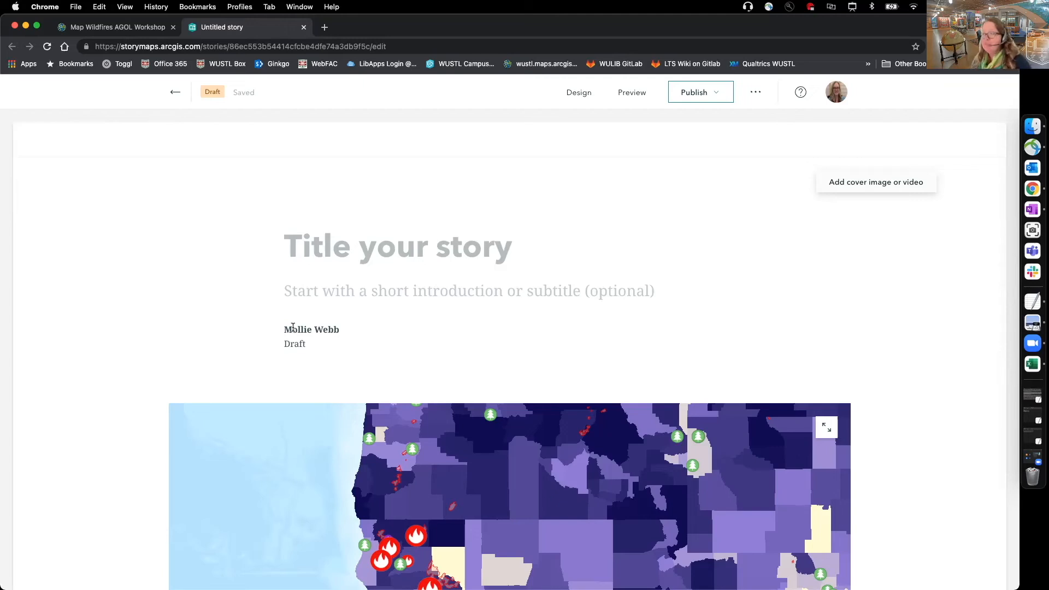
# Title the story "Mapping Wildfires in the US" and add the subtitle "Examining relative to population"
pyautogui.click(356, 250)
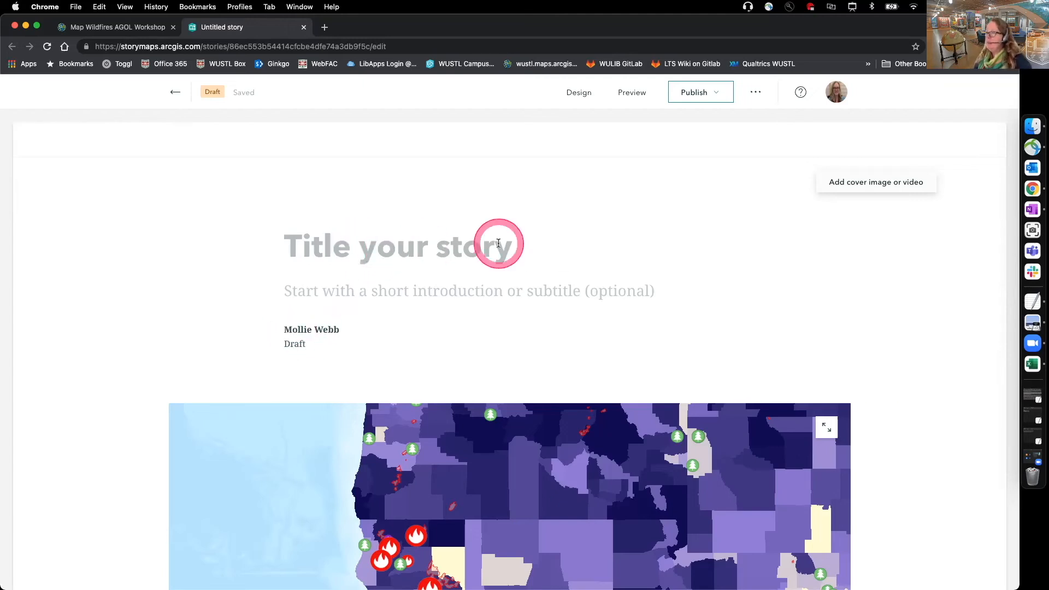
pyautogui.write('Mapping Wir')
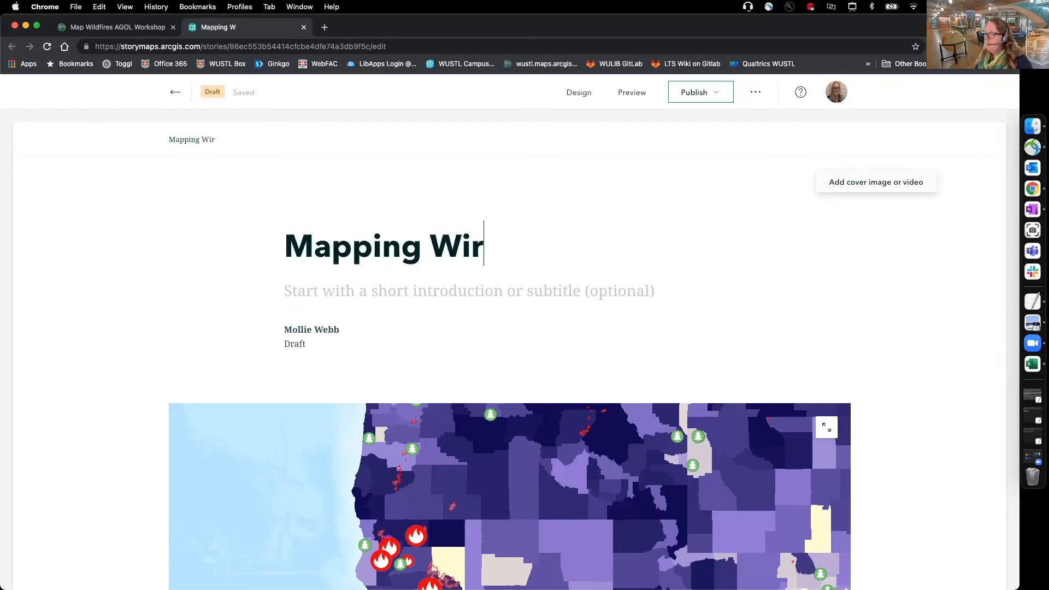
pyautogui.press('BackSpace')
pyautogui.write('ldfires in the US')
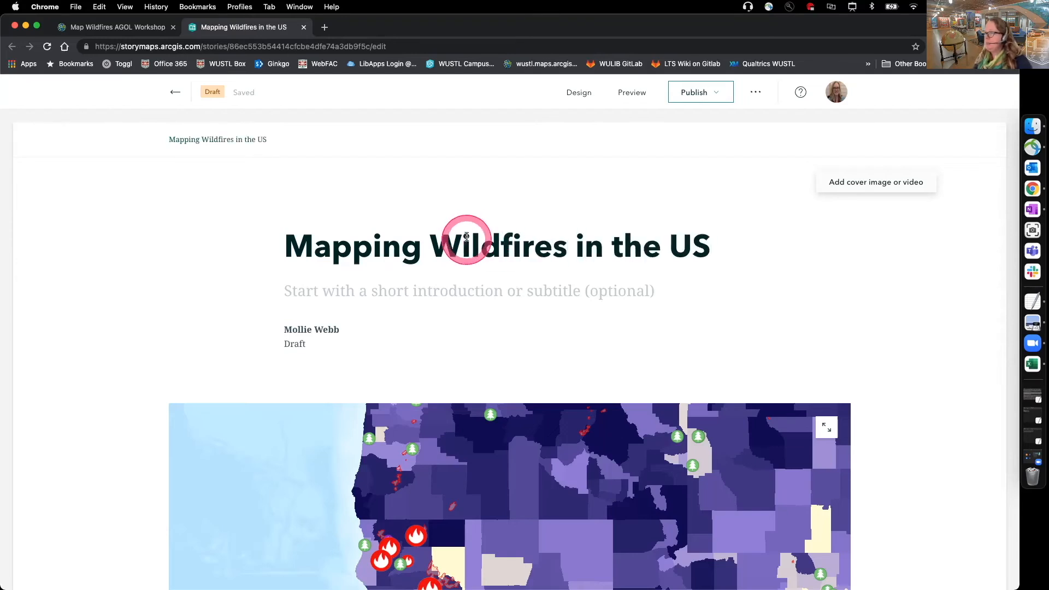
pyautogui.click(436, 291)
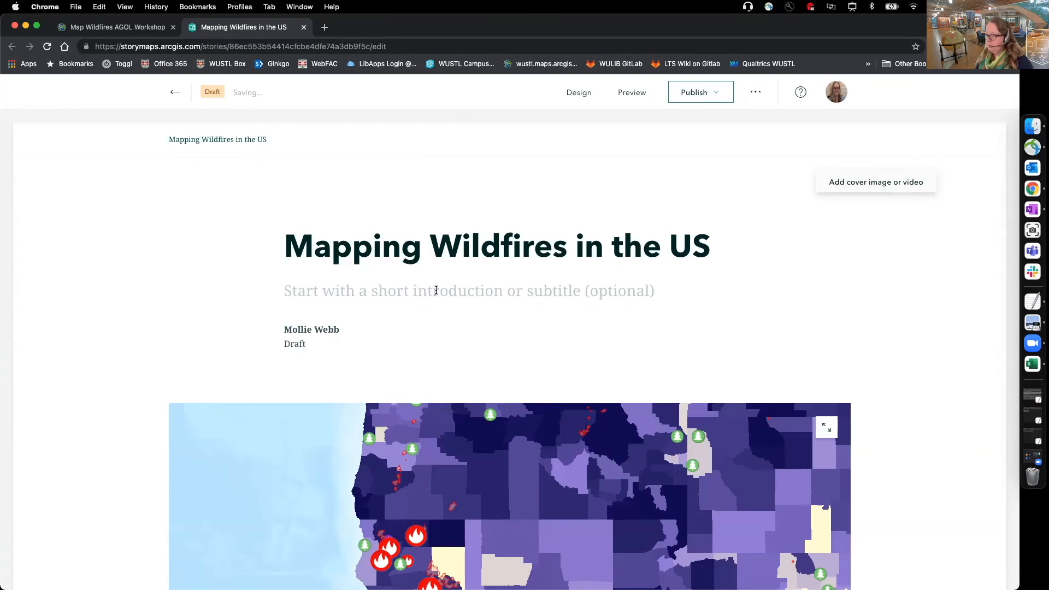
pyautogui.click(436, 291)
pyautogui.write('Examining relative to population')
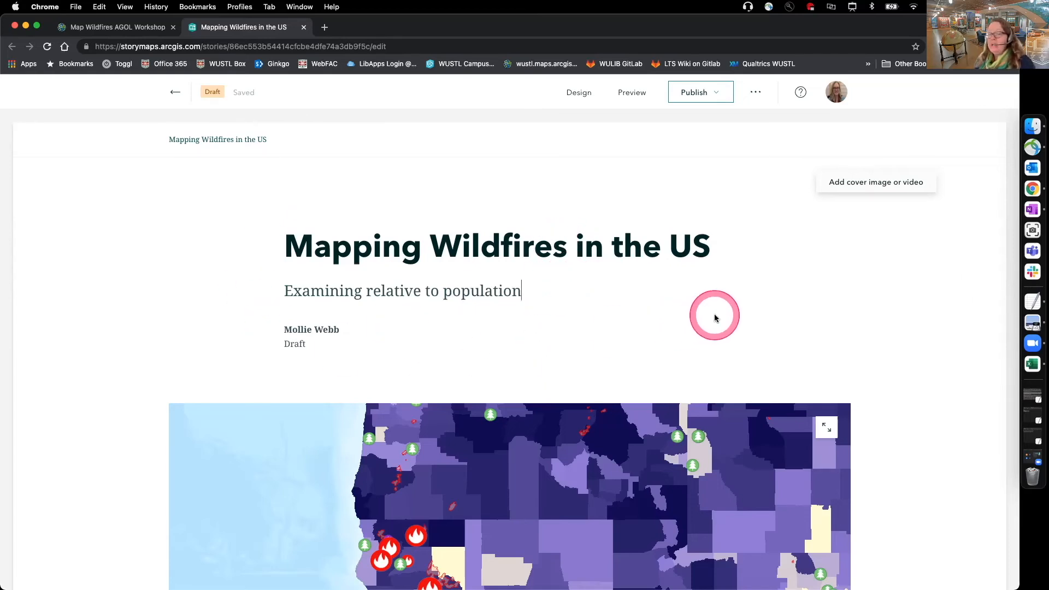
# Upload Spokane_Wildfires.jpg from the workshop_20211008_agol folder as the story's cover image
pyautogui.click(880, 183)
pyautogui.click(570, 358)
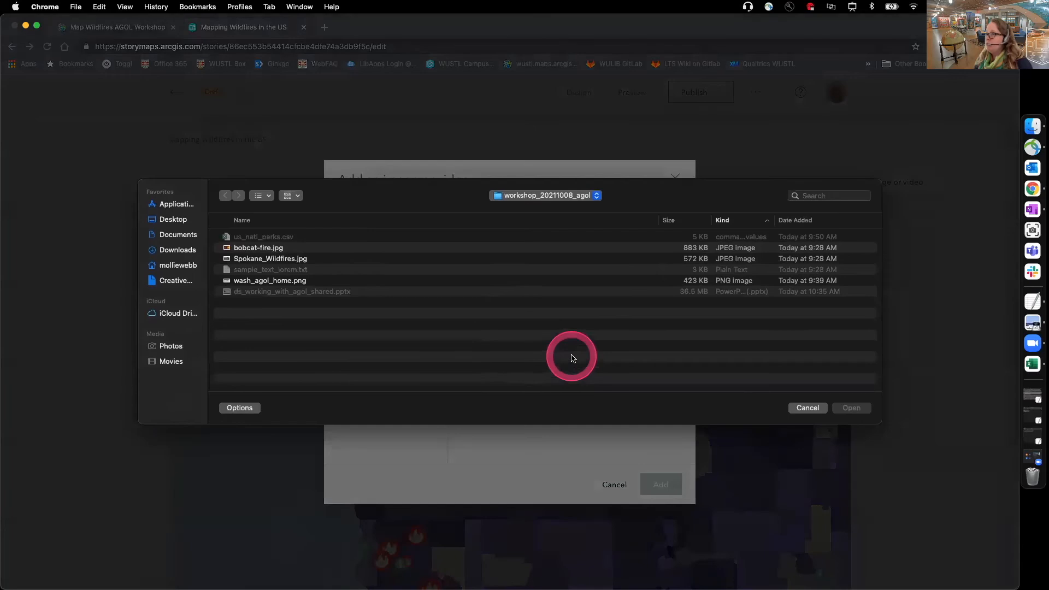
pyautogui.click(286, 259)
pyautogui.click(852, 408)
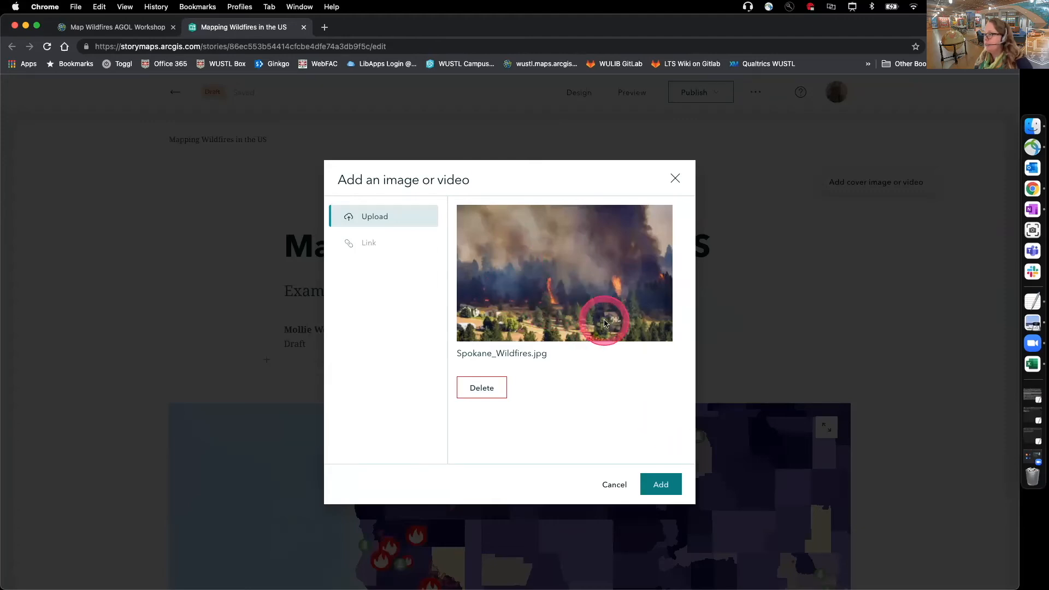
pyautogui.click(662, 488)
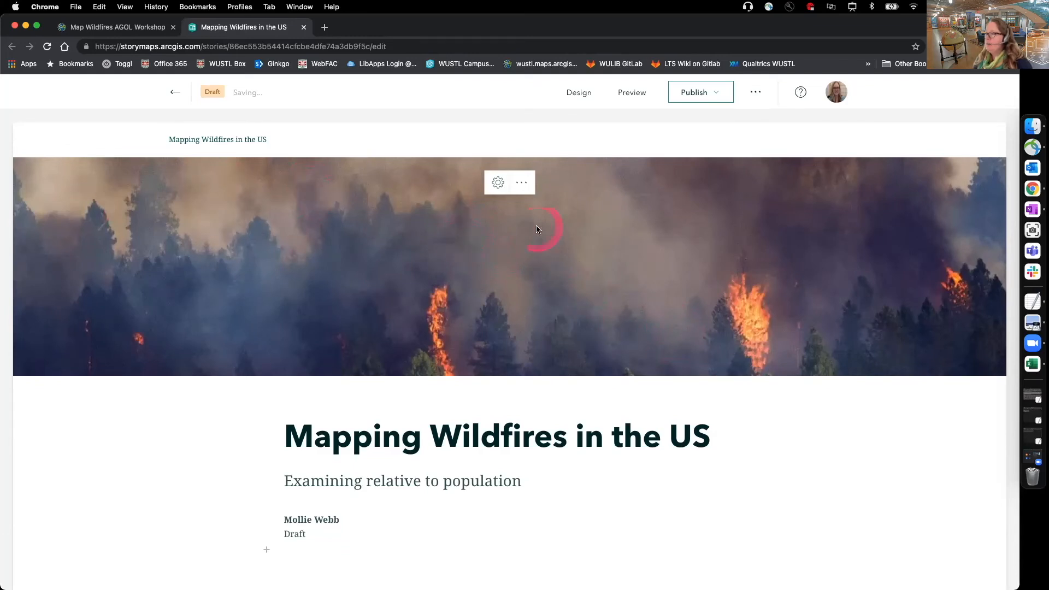
# Shift the cover image's focal point to the lower right, near the houses below the flames, and save the image options
pyautogui.click(498, 187)
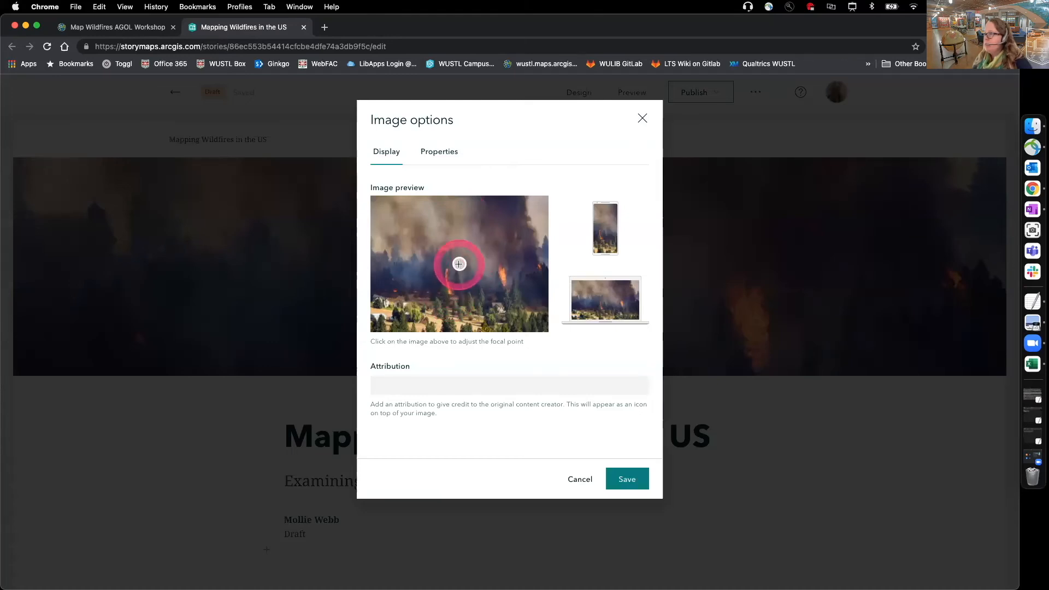
pyautogui.click(495, 302)
pyautogui.click(500, 307)
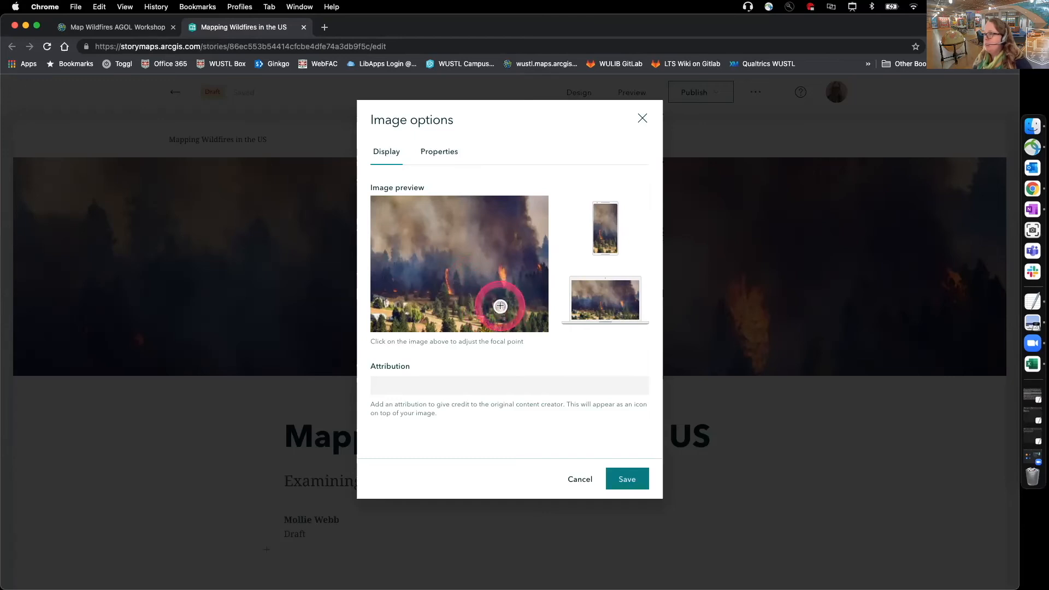
pyautogui.click(631, 470)
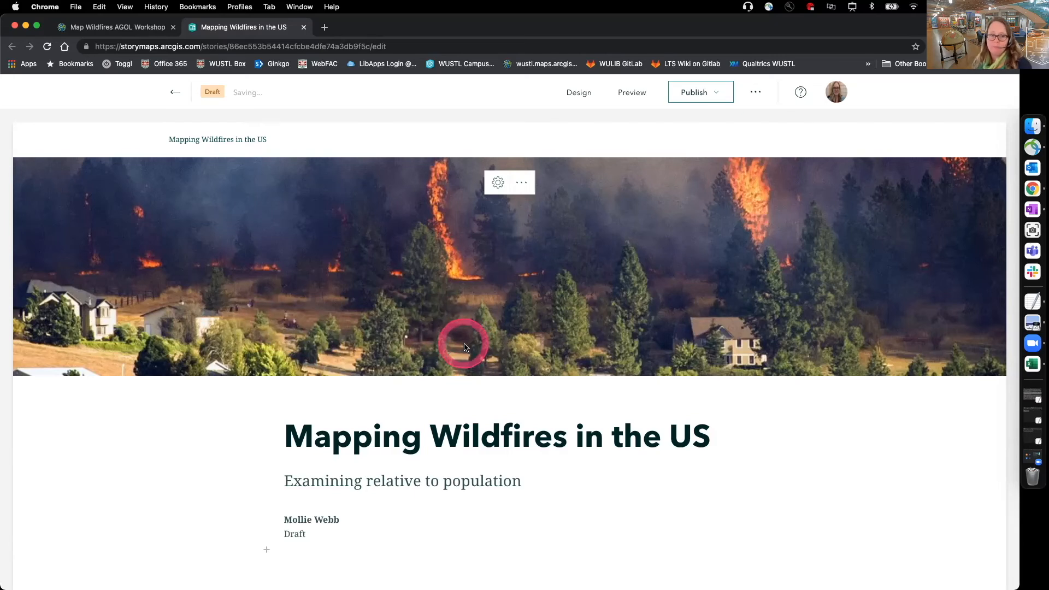
pyautogui.scroll(-1, 543, 398)
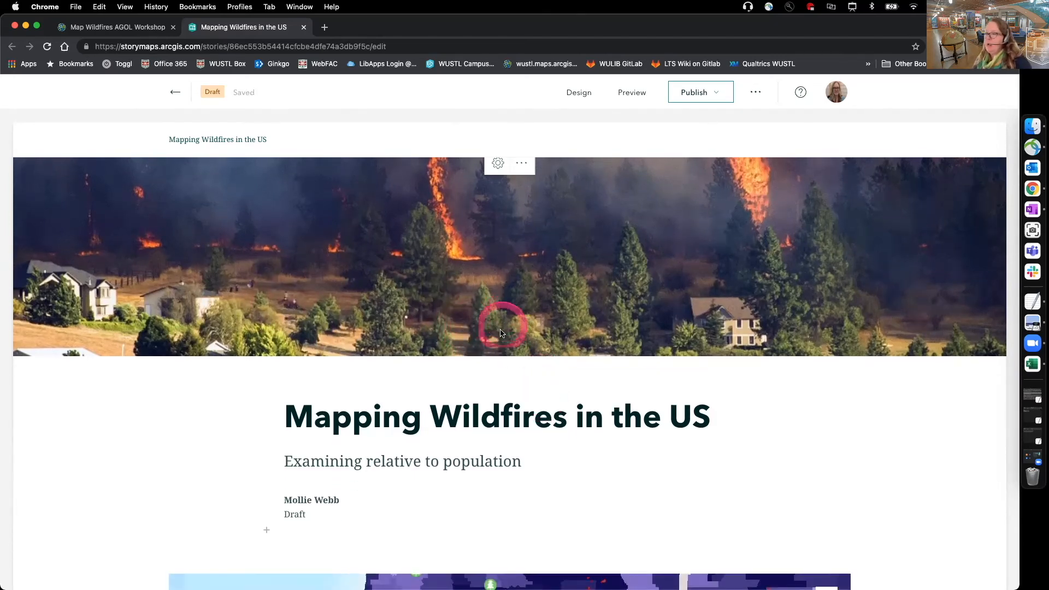
pyautogui.scroll(1, 510, 362)
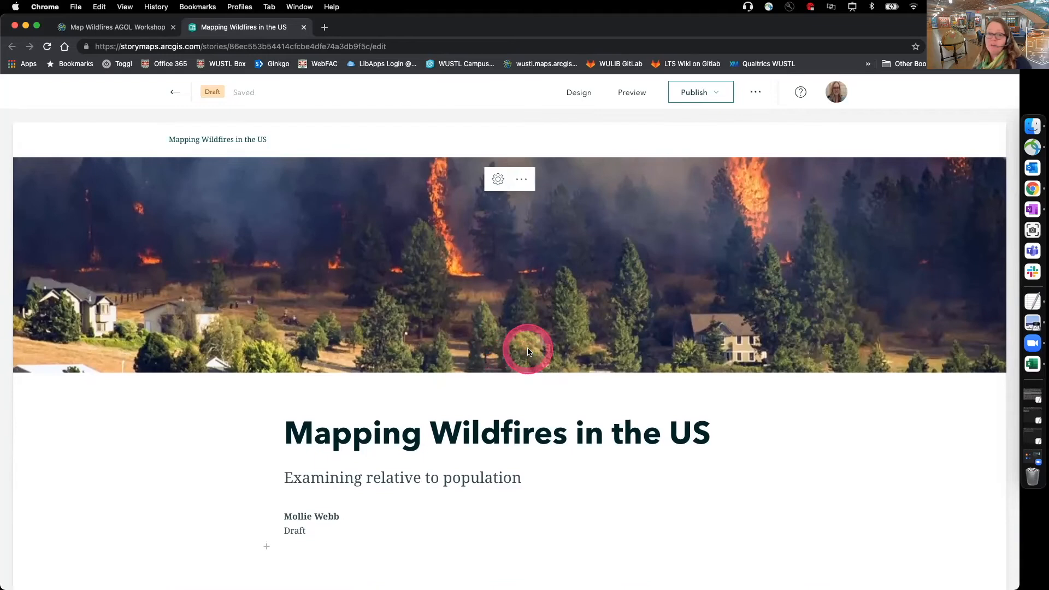
# Enlarge the embedded web map block so that it spans the full width of the story
pyautogui.scroll(-5, 536, 381)
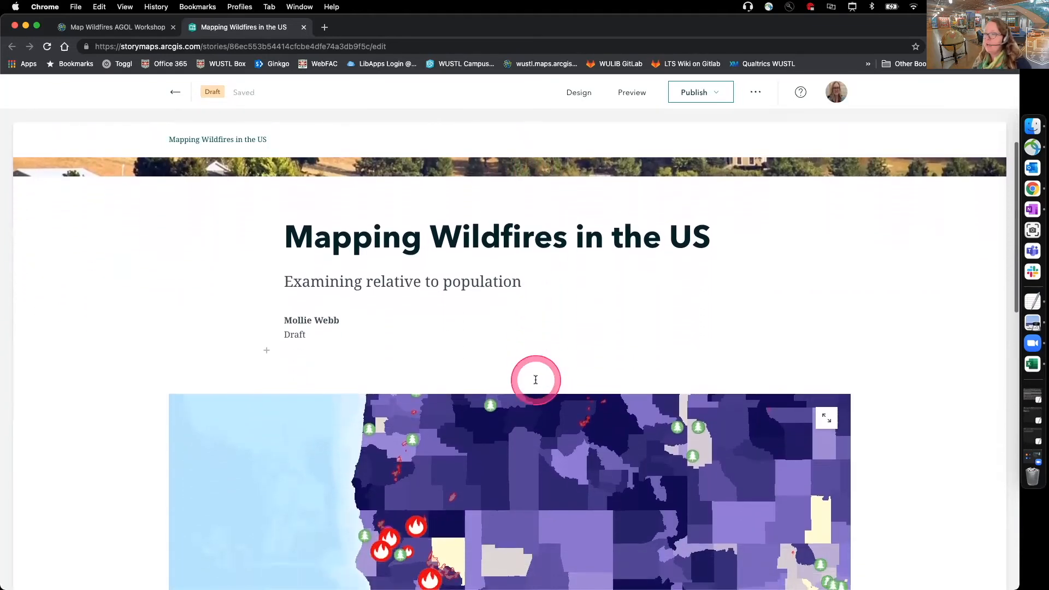
pyautogui.moveTo(689, 428)
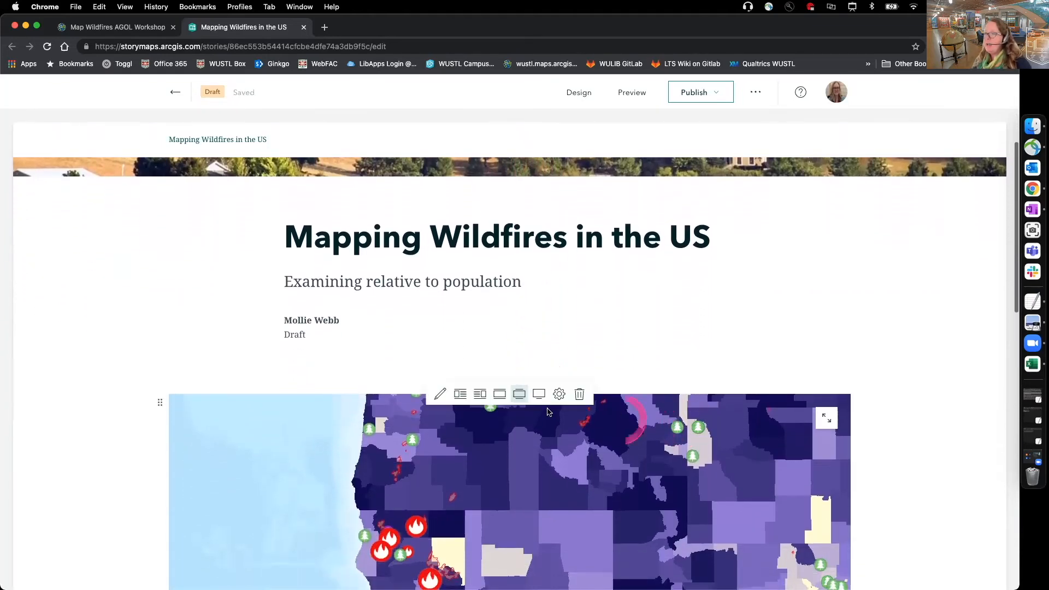
pyautogui.scroll(-4, 673, 492)
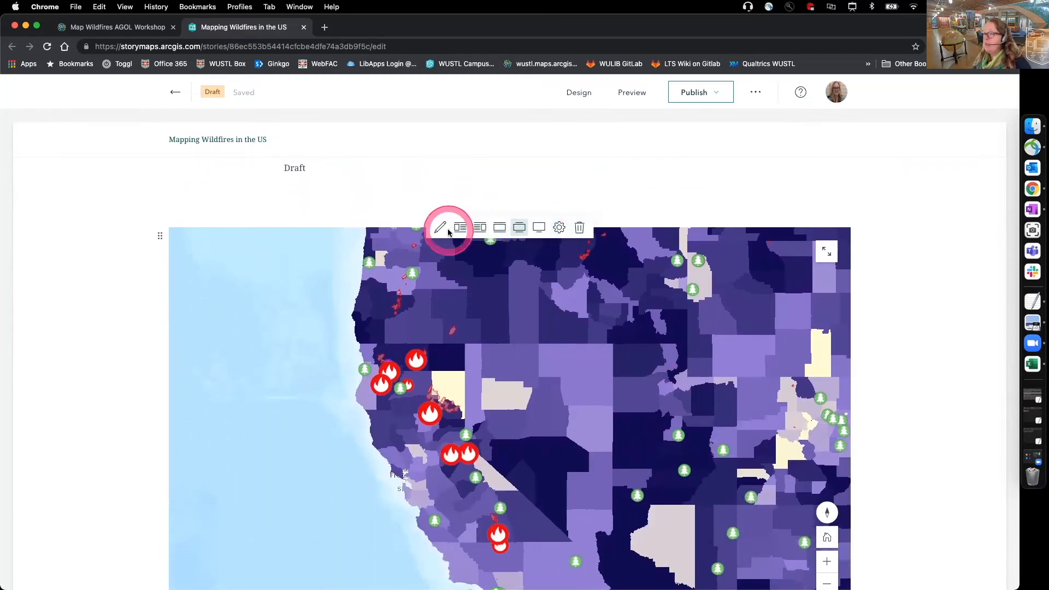
pyautogui.click(499, 234)
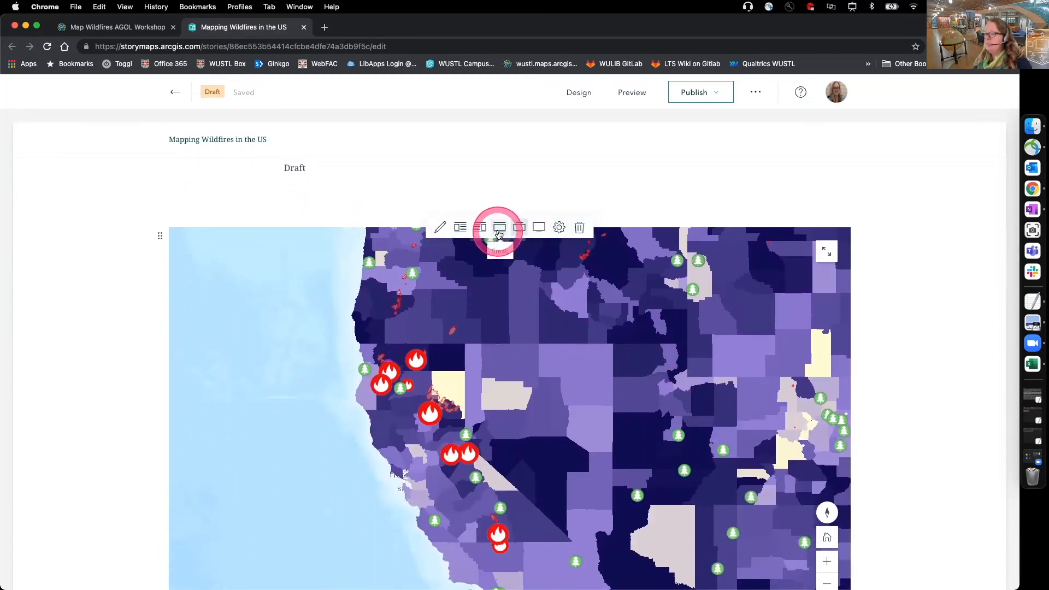
pyautogui.click(519, 230)
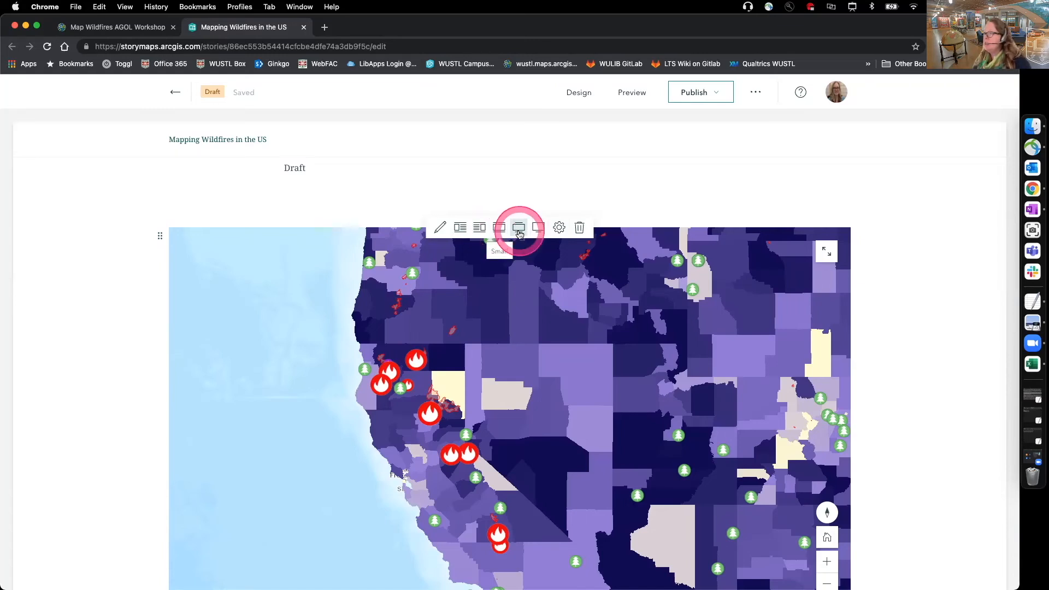
pyautogui.click(538, 230)
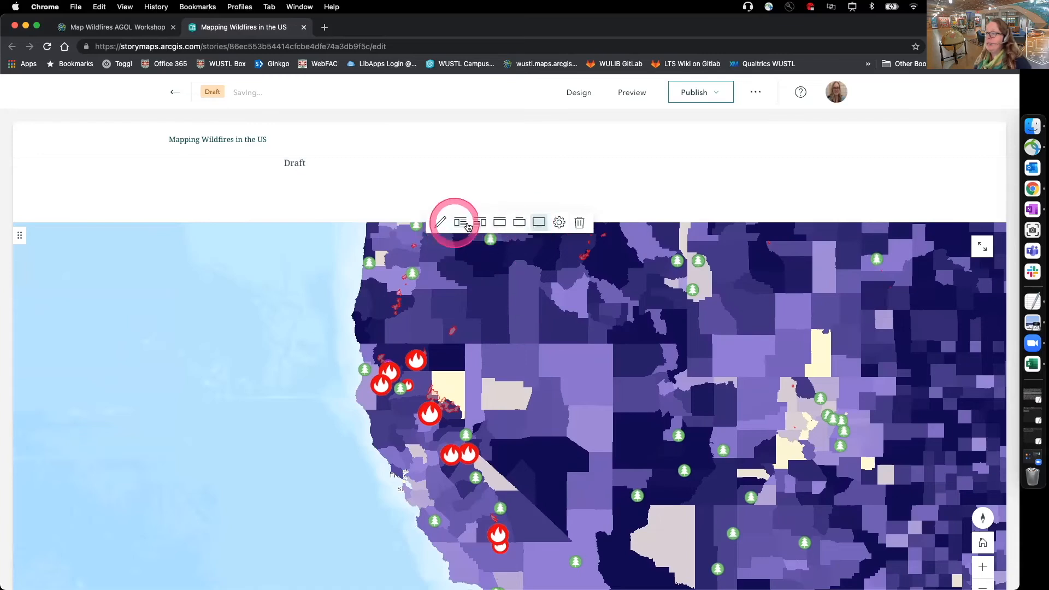
# Insert an image block below the web map using the uploaded file bobcat-fire.jpg
pyautogui.scroll(-7, 573, 295)
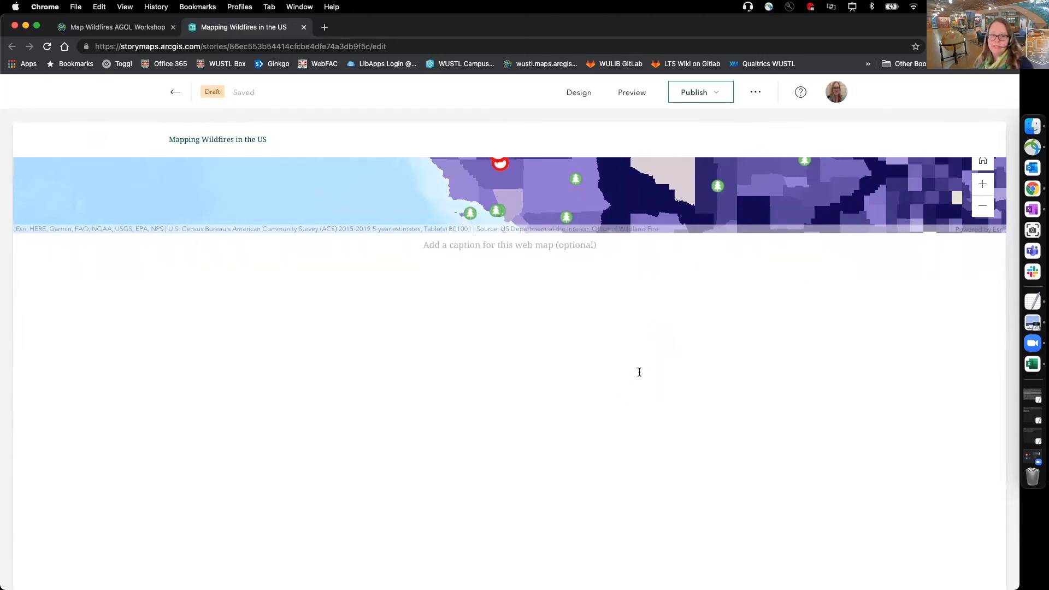
pyautogui.moveTo(264, 268)
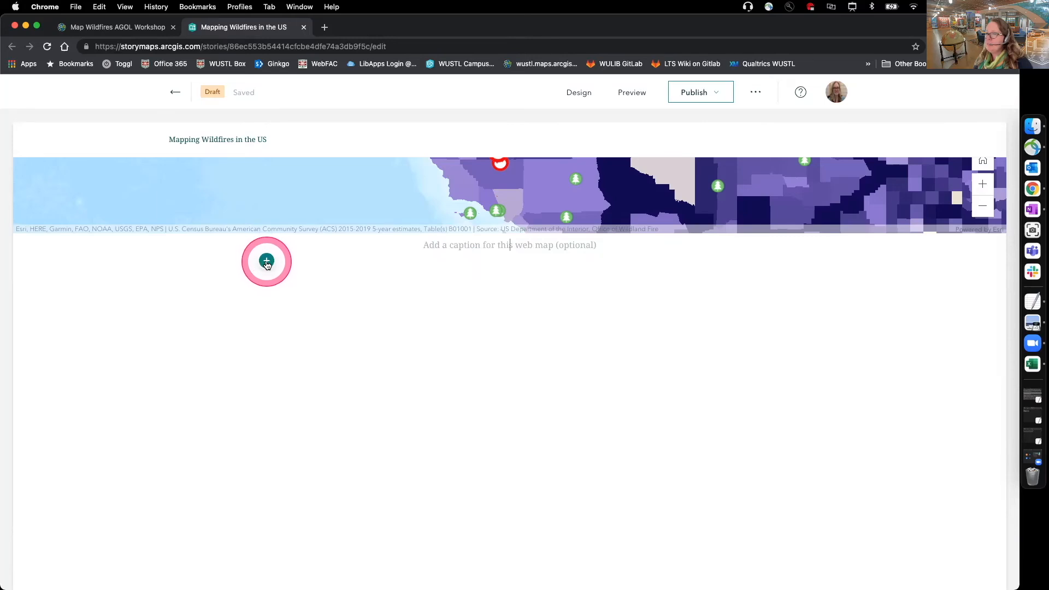
pyautogui.click(266, 261)
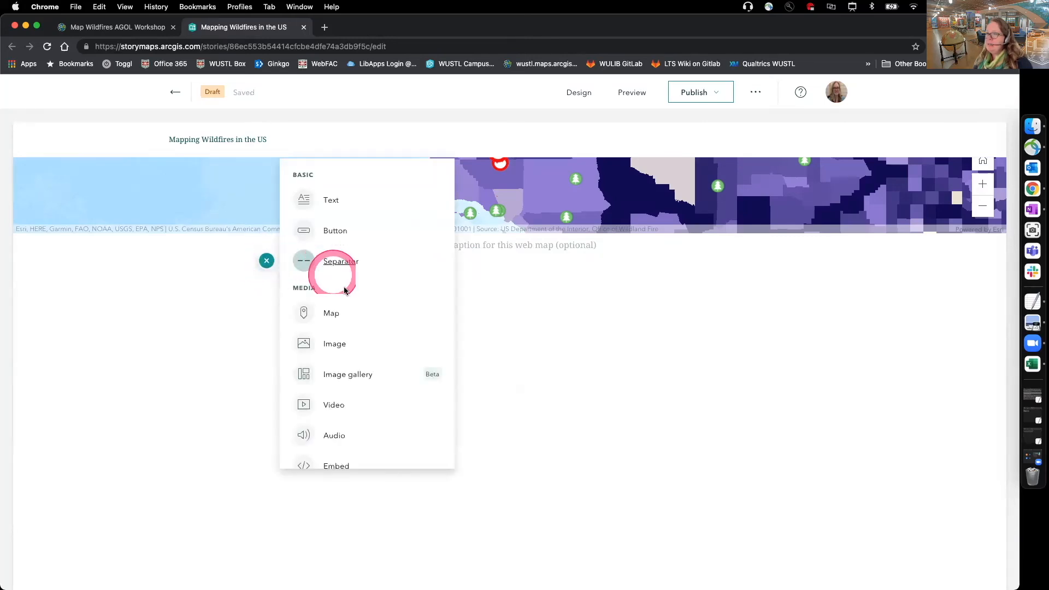
pyautogui.click(334, 346)
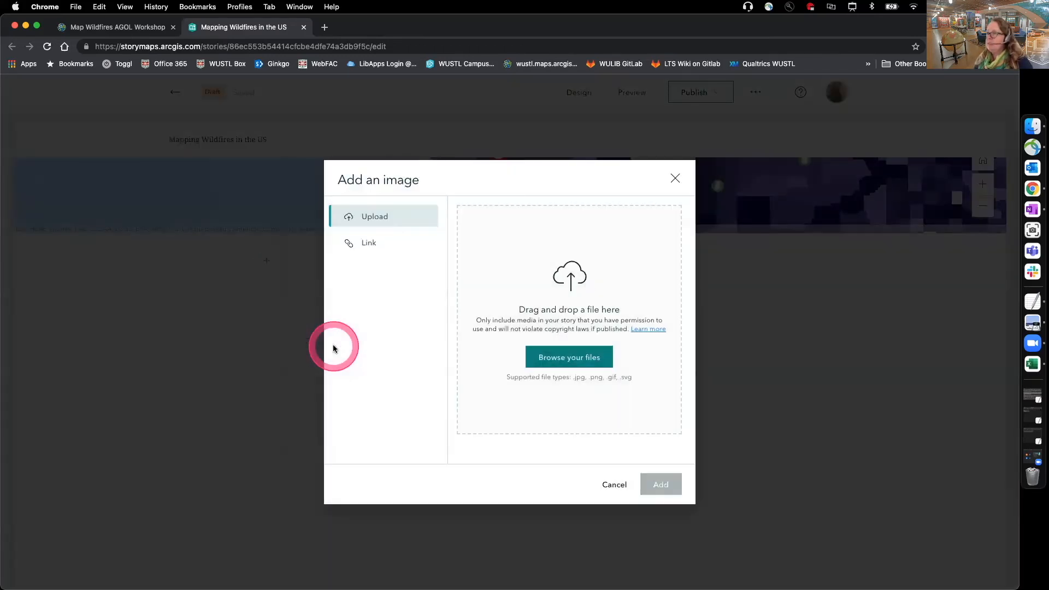
pyautogui.click(567, 358)
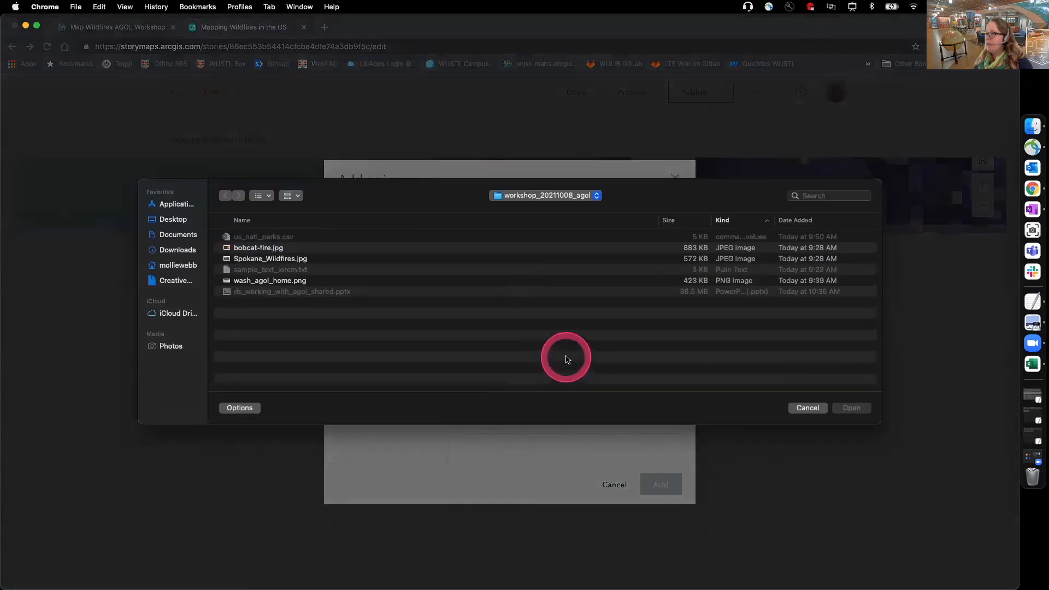
pyautogui.click(257, 248)
pyautogui.click(851, 408)
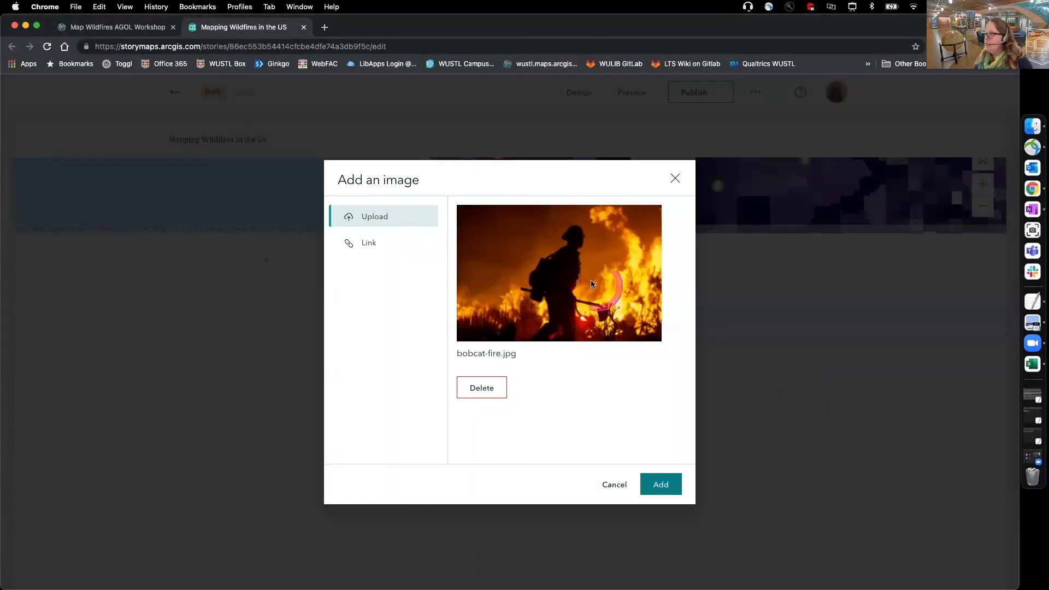
pyautogui.click(677, 485)
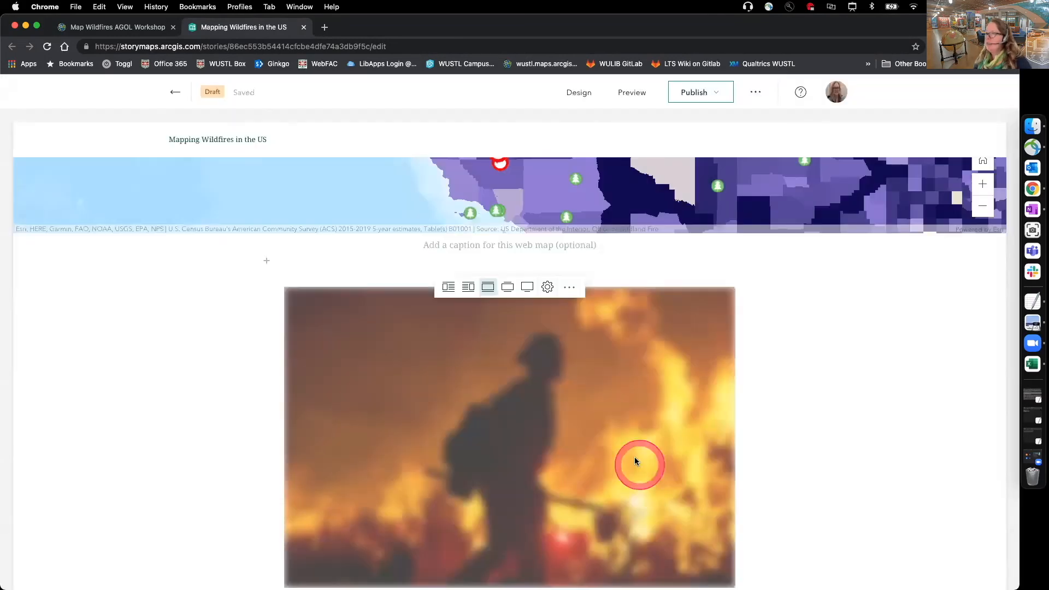
# Float the firefighter image to the left so that story text can sit beside it
pyautogui.scroll(-3, 814, 415)
pyautogui.scroll(3, 574, 370)
pyautogui.scroll(-1, 556, 368)
pyautogui.click(451, 296)
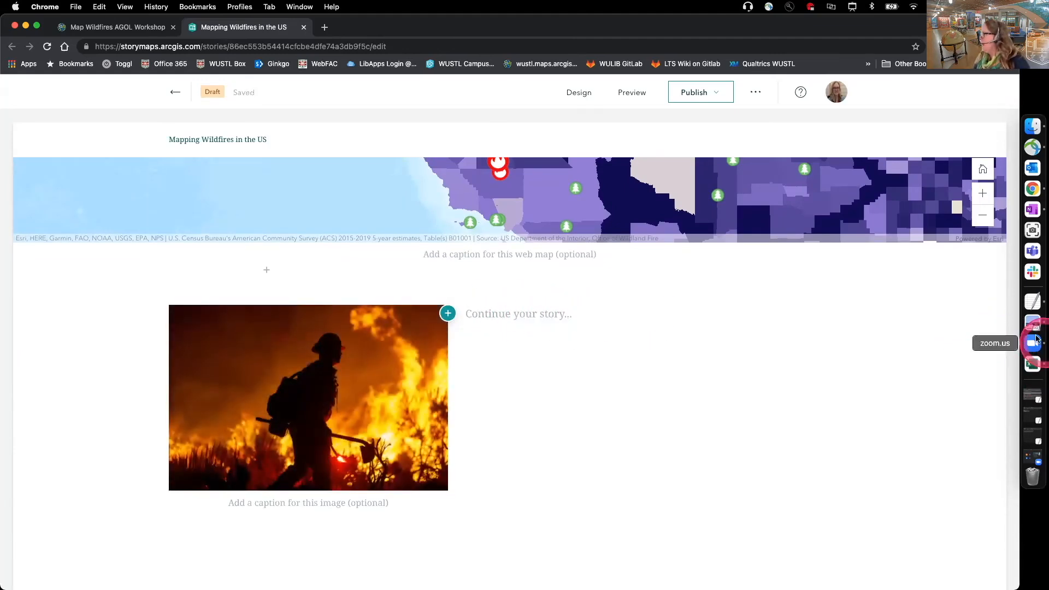
pyautogui.click(1032, 301)
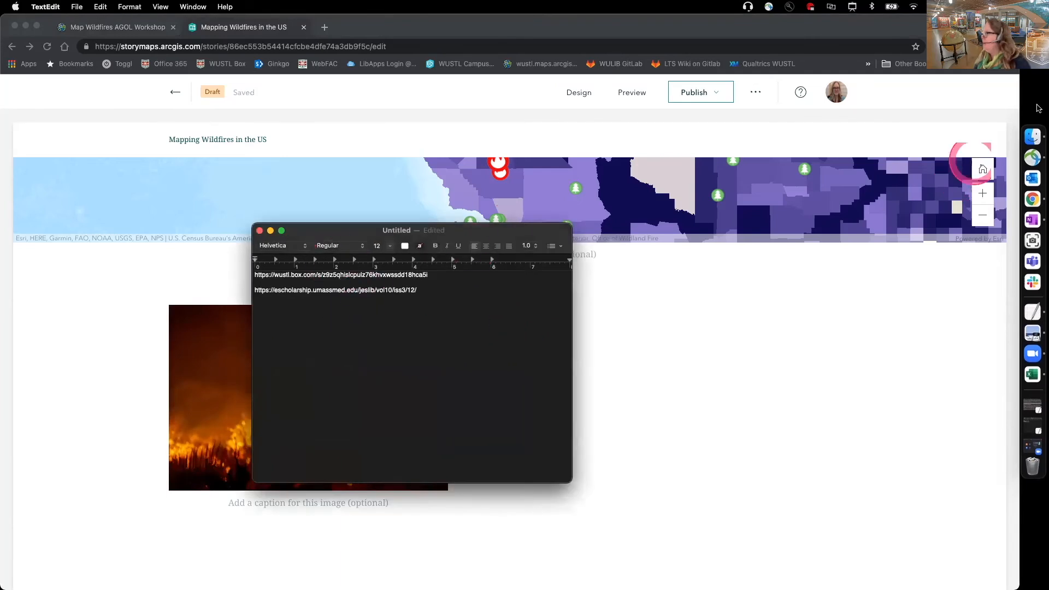
pyautogui.click(269, 230)
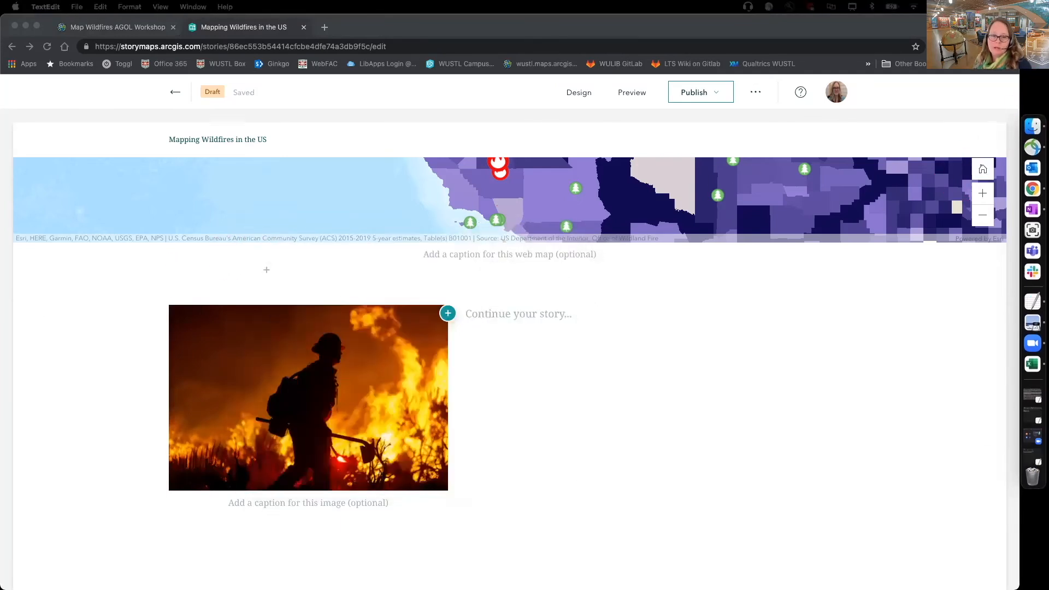
# Copy the second paragraph ("Maecenas eget ligula orci…") of sample_text_lorem.txt and paste it into the story beside the firefighter image
pyautogui.click(1032, 396)
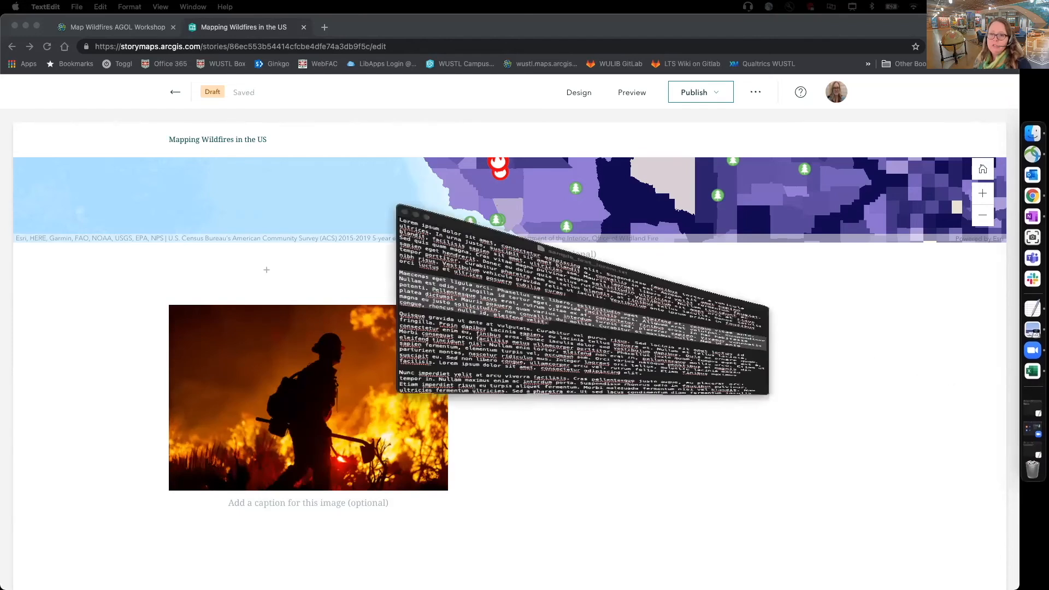
pyautogui.moveTo(323, 259); pyautogui.dragTo(112, 255)
pyautogui.press('super+c')
pyautogui.click(243, 256)
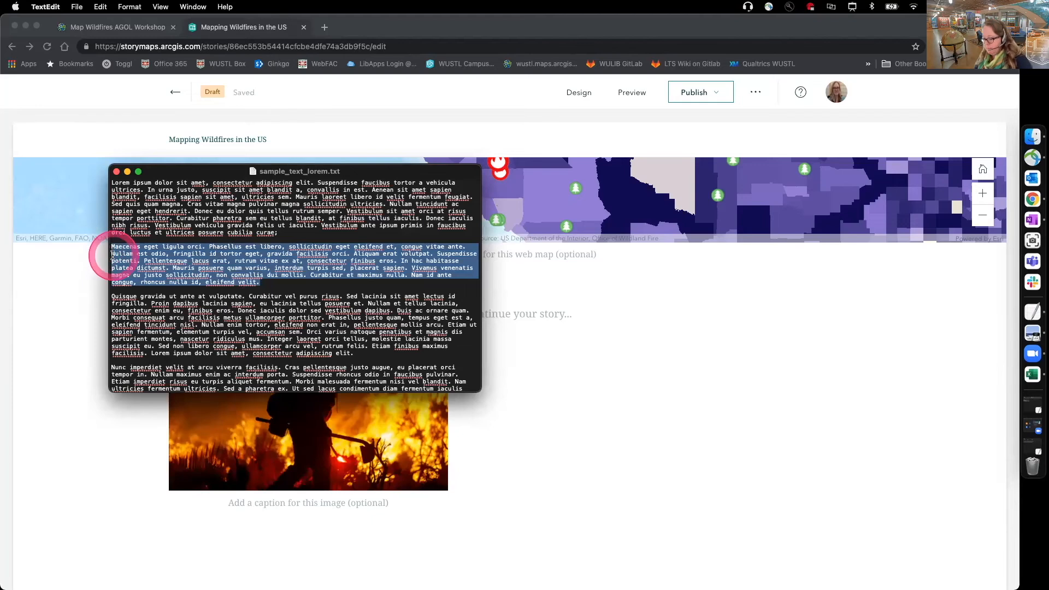
pyautogui.click(496, 312)
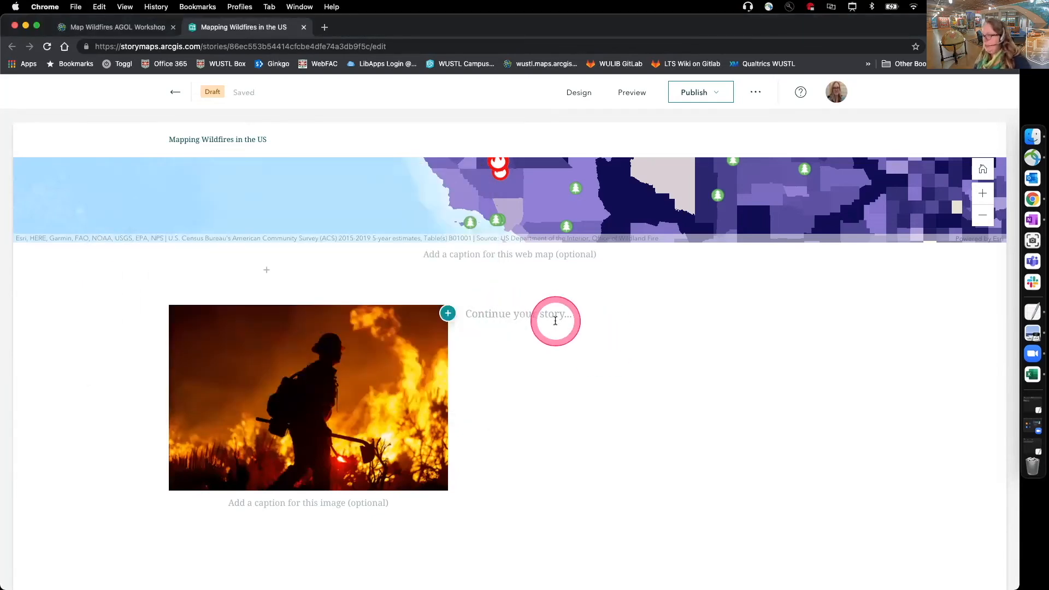
pyautogui.press('super+v')
# Caption the firefighter image "Firefighter in the Bobcat fire"
pyautogui.scroll(-4, 787, 377)
pyautogui.scroll(3, 601, 312)
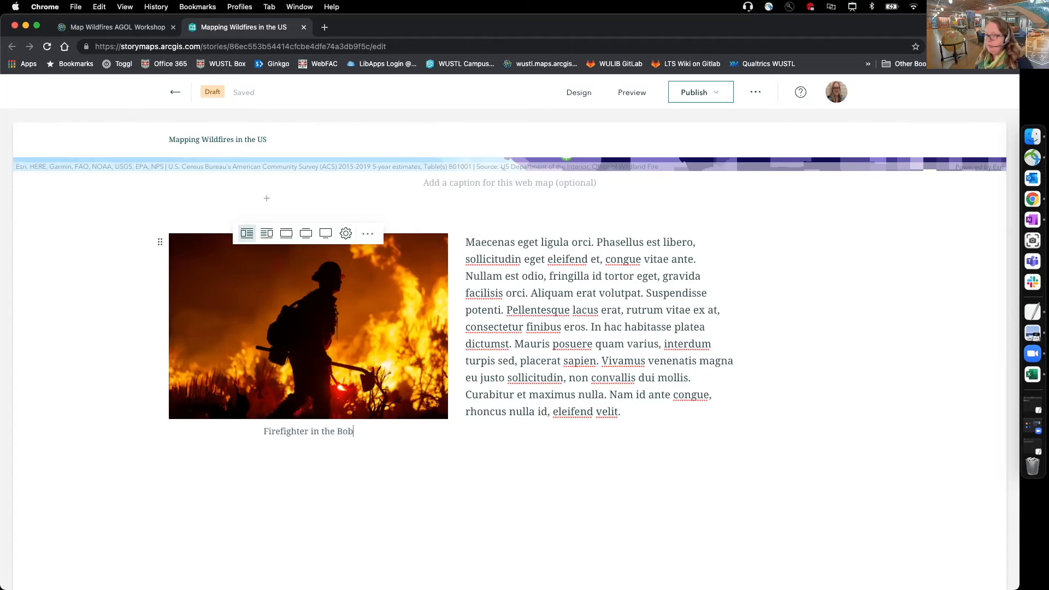
pyautogui.click(599, 437)
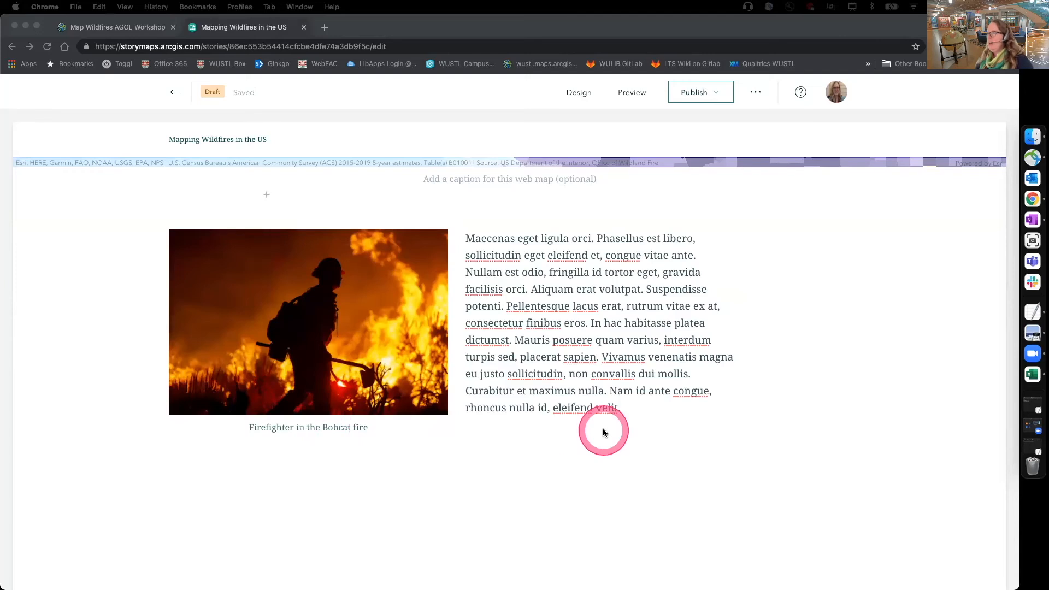
# Insert a Sidecar block with the Docked panel layout below the captioned firefighter image
pyautogui.scroll(-4, 603, 432)
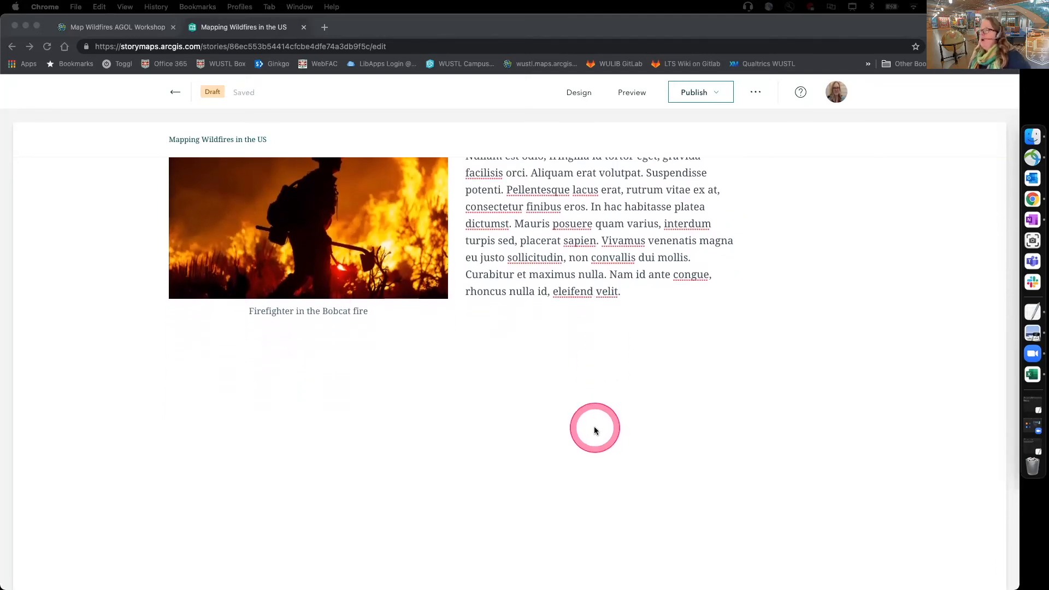
pyautogui.scroll(-1, 393, 344)
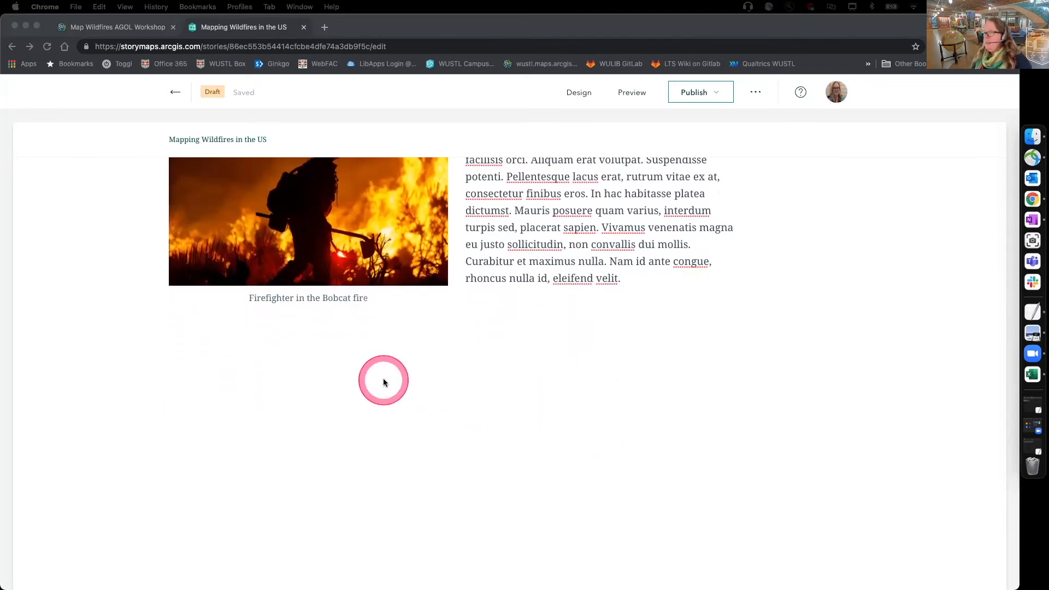
pyautogui.click(383, 382)
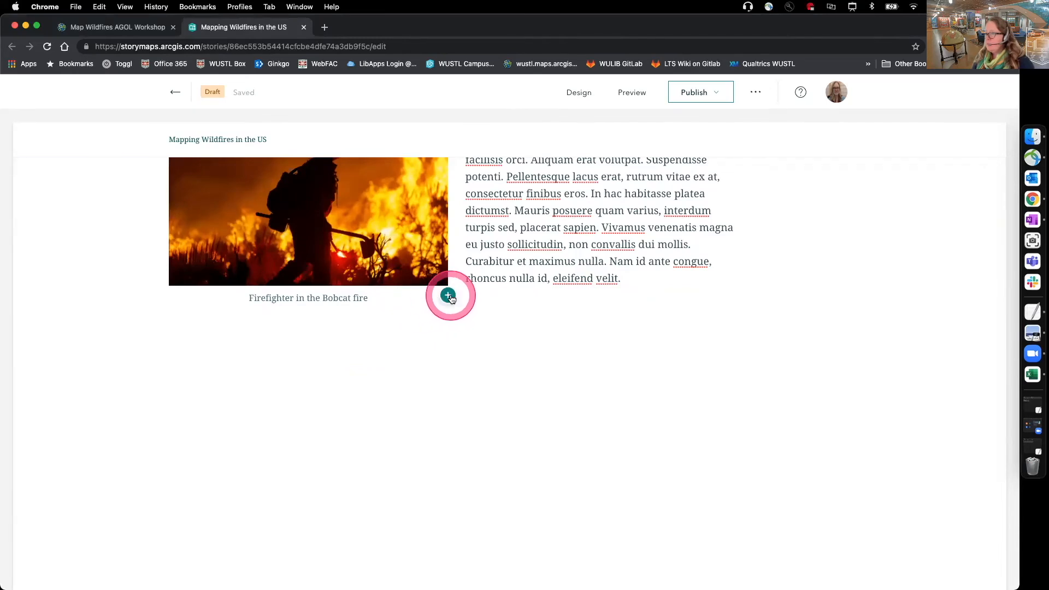
pyautogui.click(448, 296)
pyautogui.scroll(-4, 568, 372)
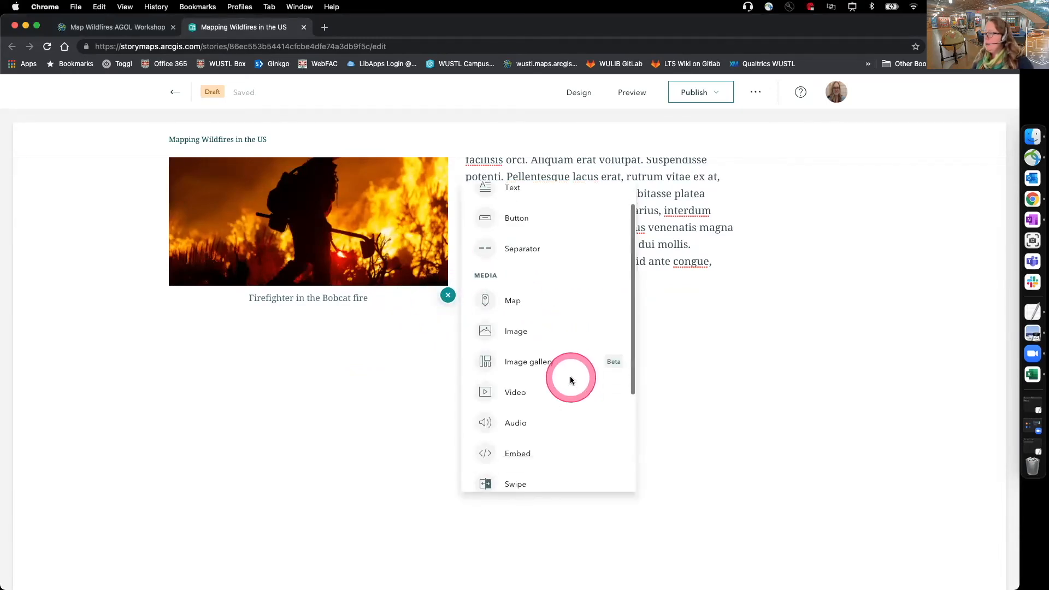
pyautogui.scroll(-5, 571, 380)
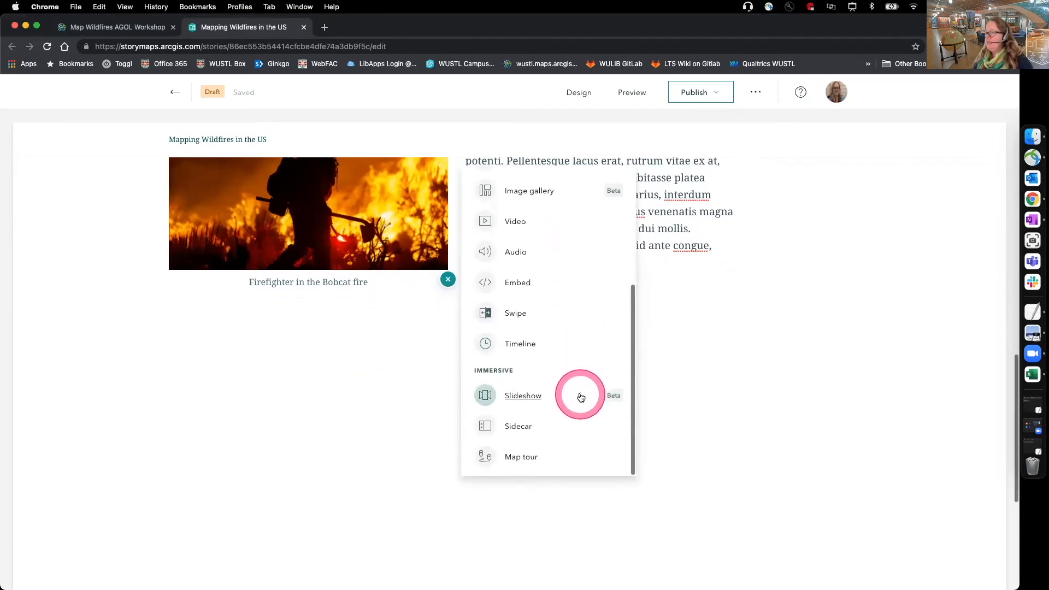
pyautogui.scroll(-1, 573, 410)
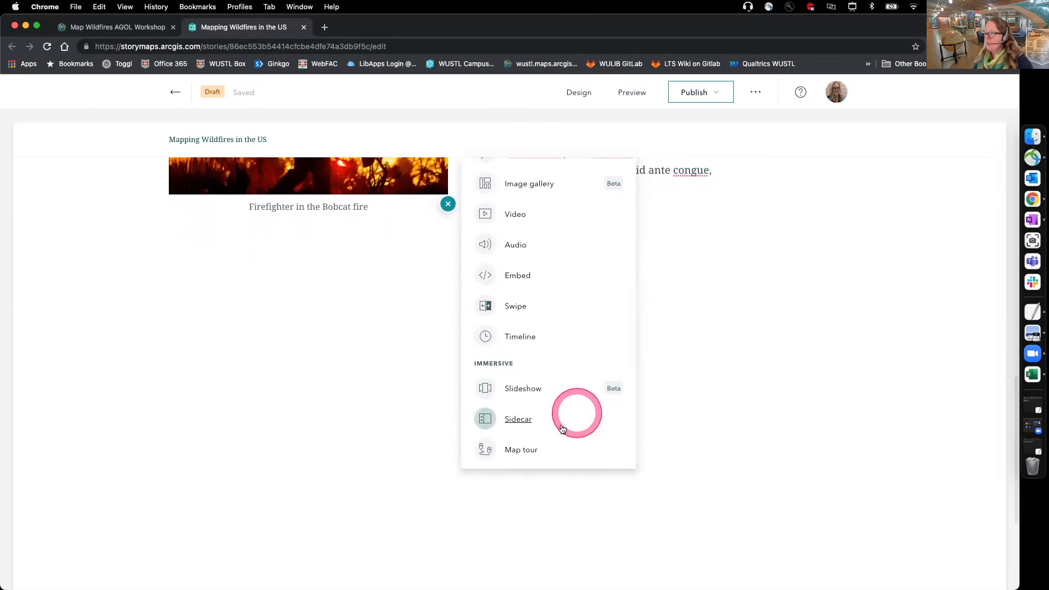
pyautogui.click(525, 423)
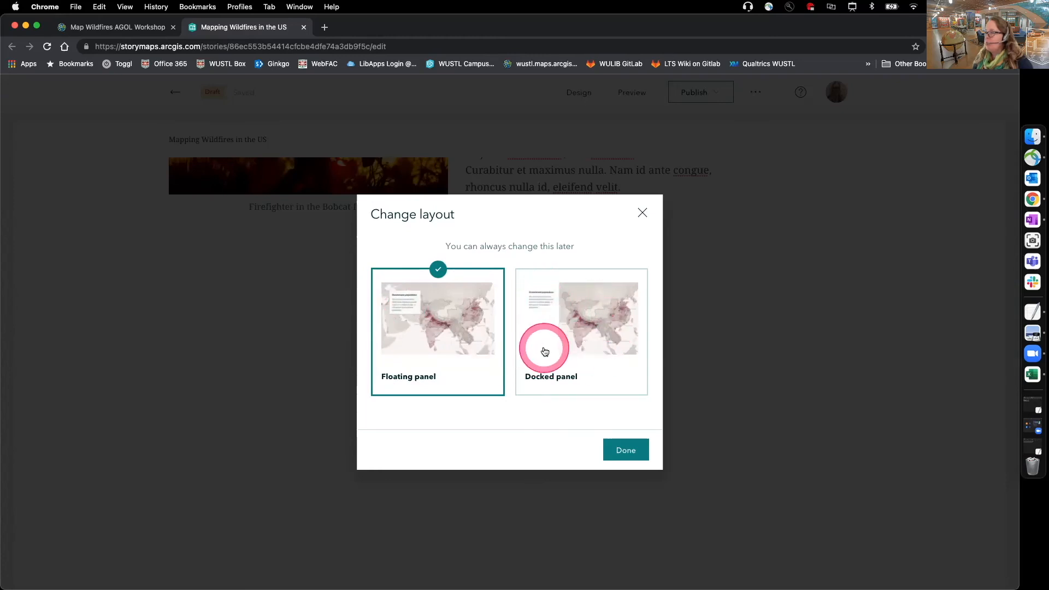
pyautogui.click(562, 343)
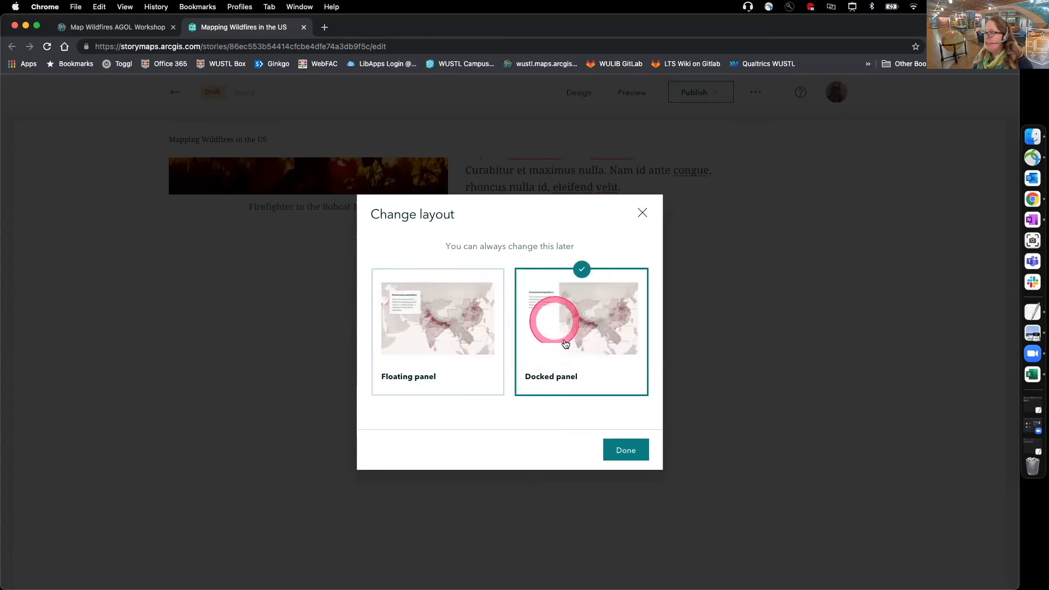
pyautogui.click(625, 450)
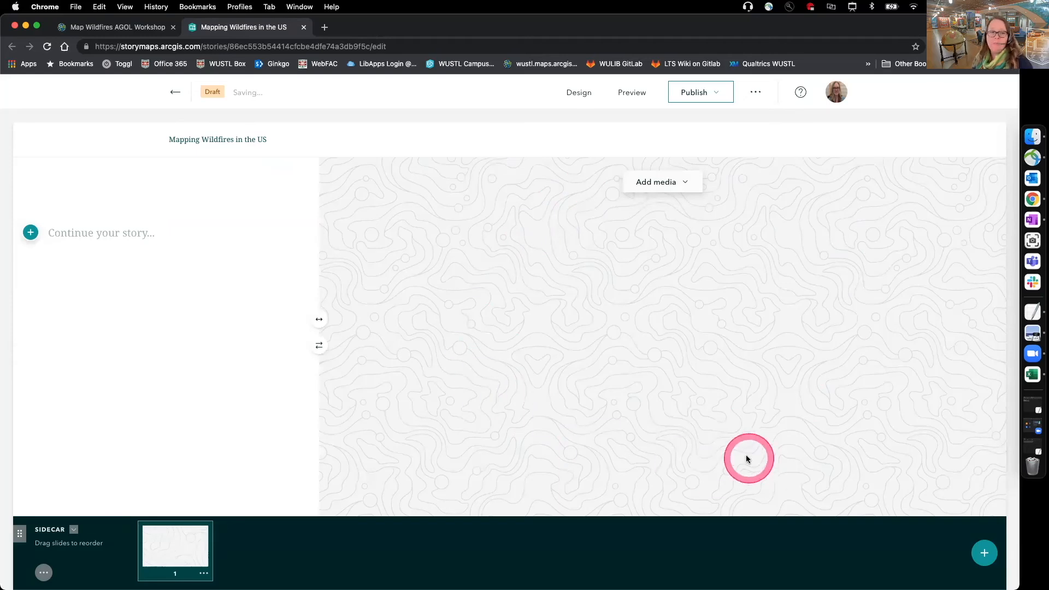
# Choose the Map Wildfires AGOL Workshop web map as the media for the first sidecar slide
pyautogui.click(89, 233)
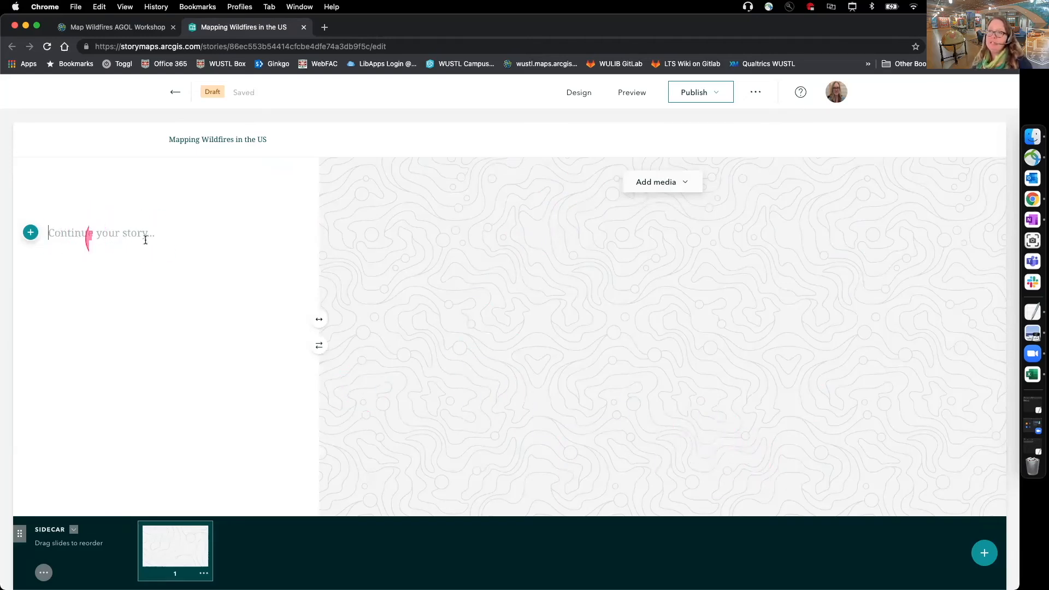
pyautogui.click(127, 233)
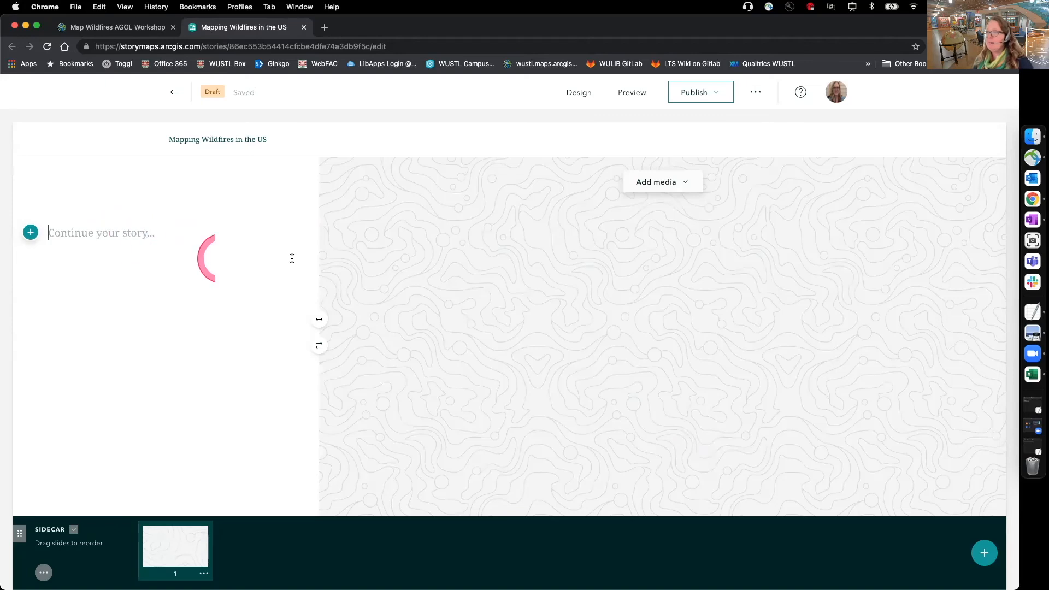
pyautogui.click(686, 183)
pyautogui.click(658, 241)
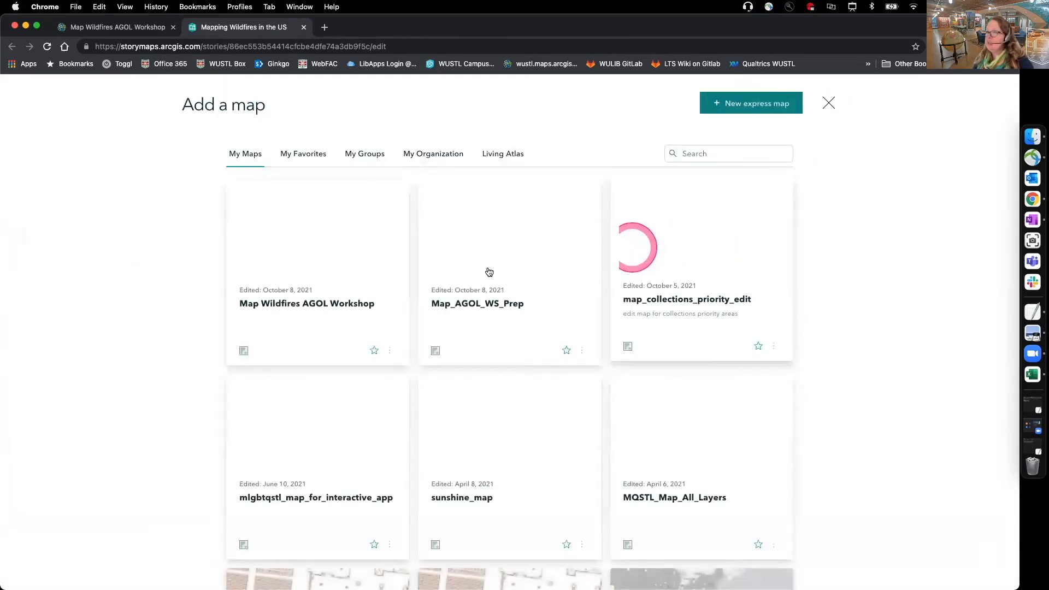
pyautogui.click(329, 279)
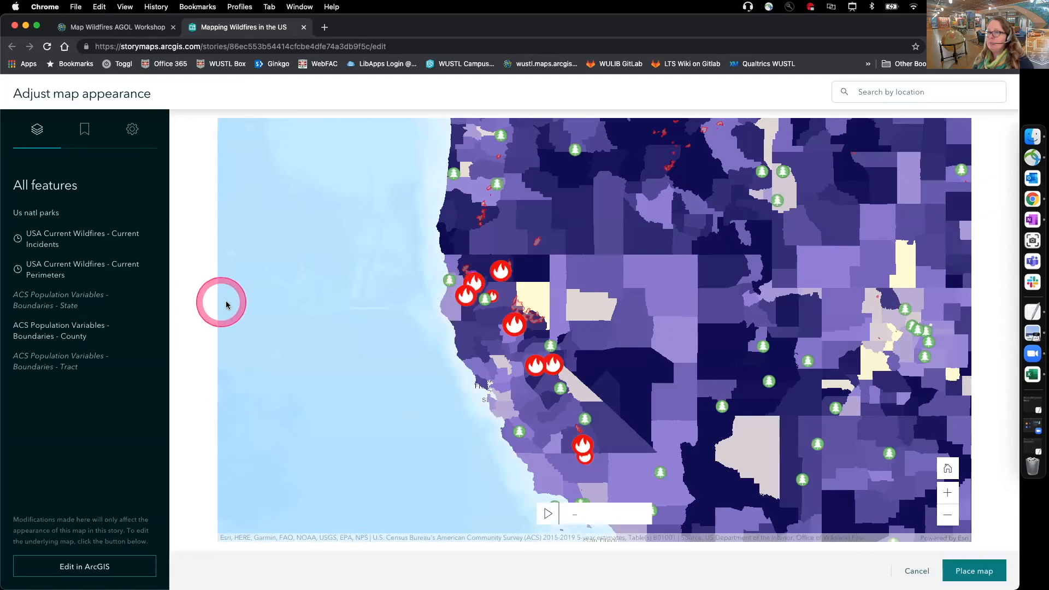
# Set the map view to the Northern California bookmark, adjust the framing around the wildfires, and place the map in the sidecar slide
pyautogui.moveTo(113, 338)
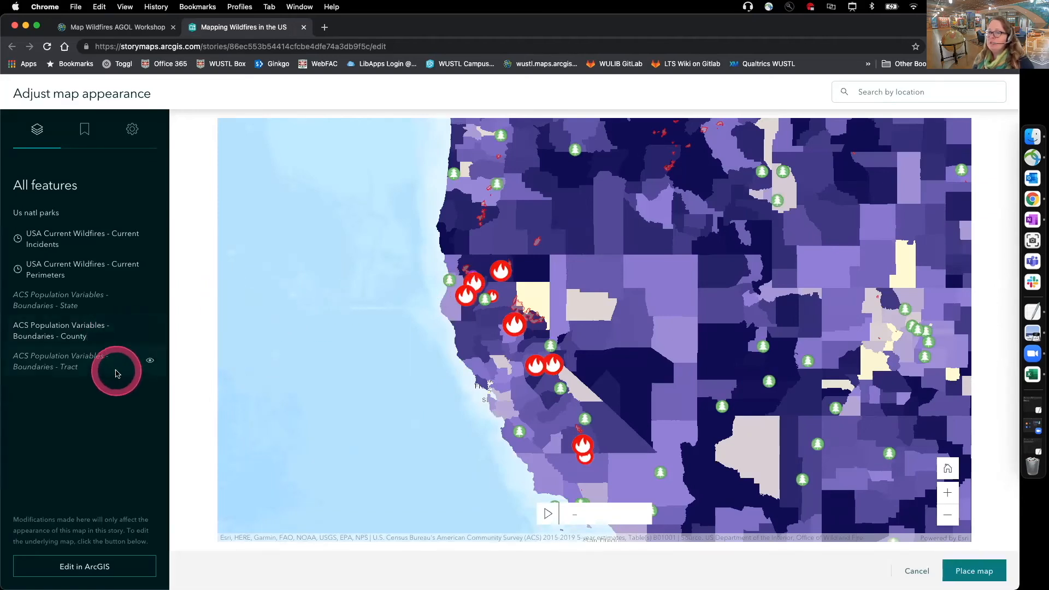
pyautogui.click(85, 130)
pyautogui.click(75, 297)
pyautogui.moveTo(490, 349); pyautogui.dragTo(512, 328)
pyautogui.scroll(3, 524, 348)
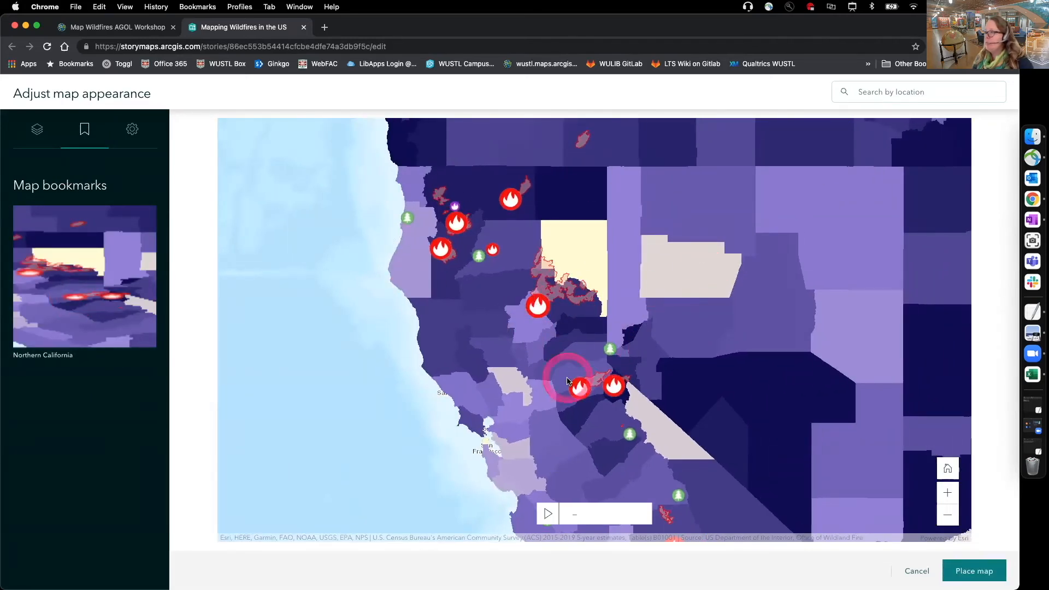
pyautogui.click(970, 571)
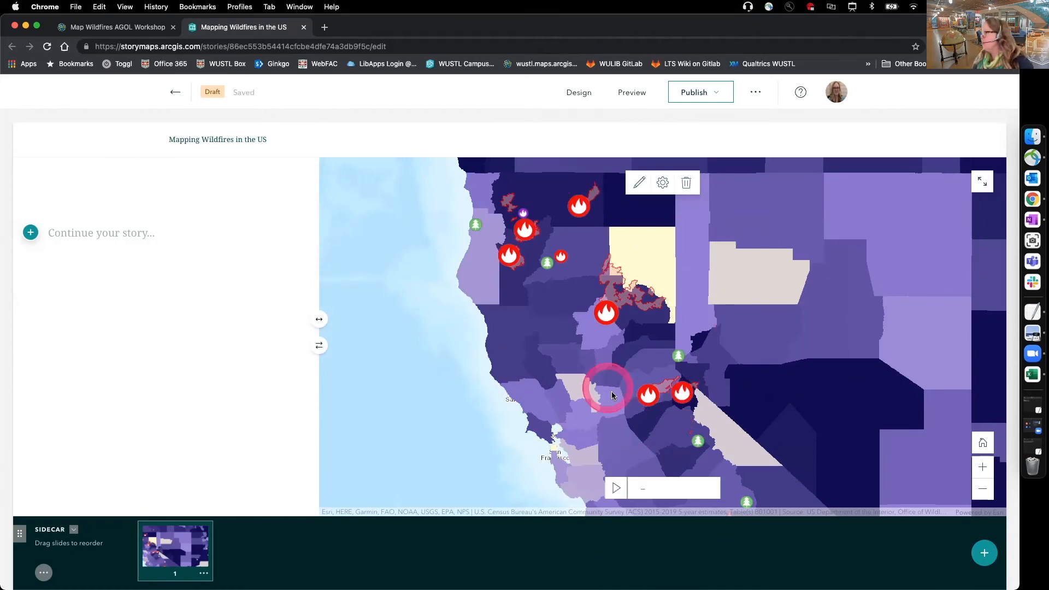
# Copy the third paragraph ("Quisque gravida ut ante…") of sample_text_lorem.txt and paste it into the sidecar's text panel
pyautogui.click(1033, 312)
pyautogui.moveTo(353, 355); pyautogui.dragTo(48, 300)
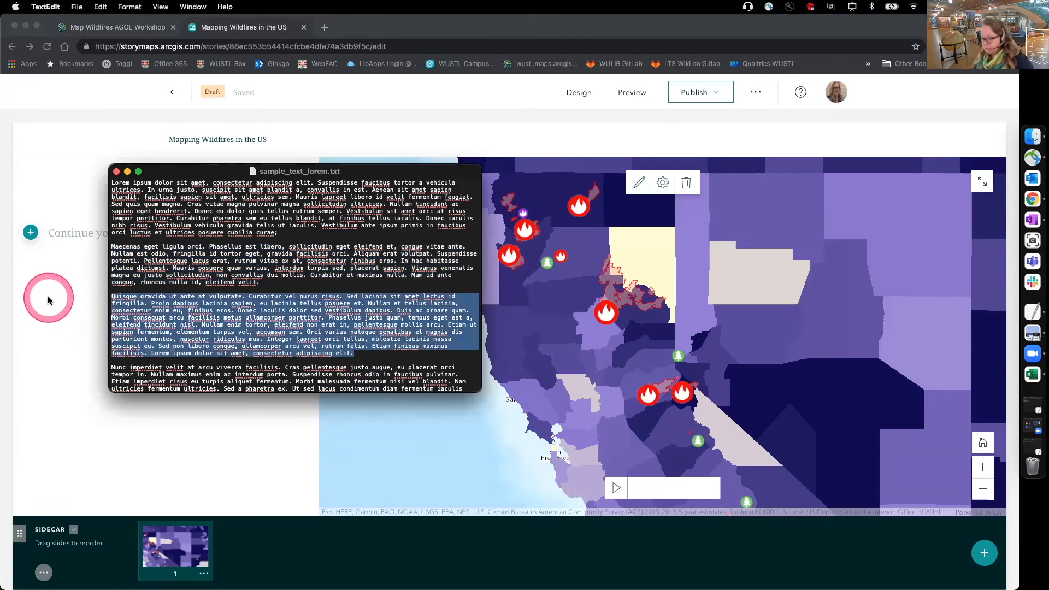
pyautogui.click(48, 301)
pyautogui.click(75, 236)
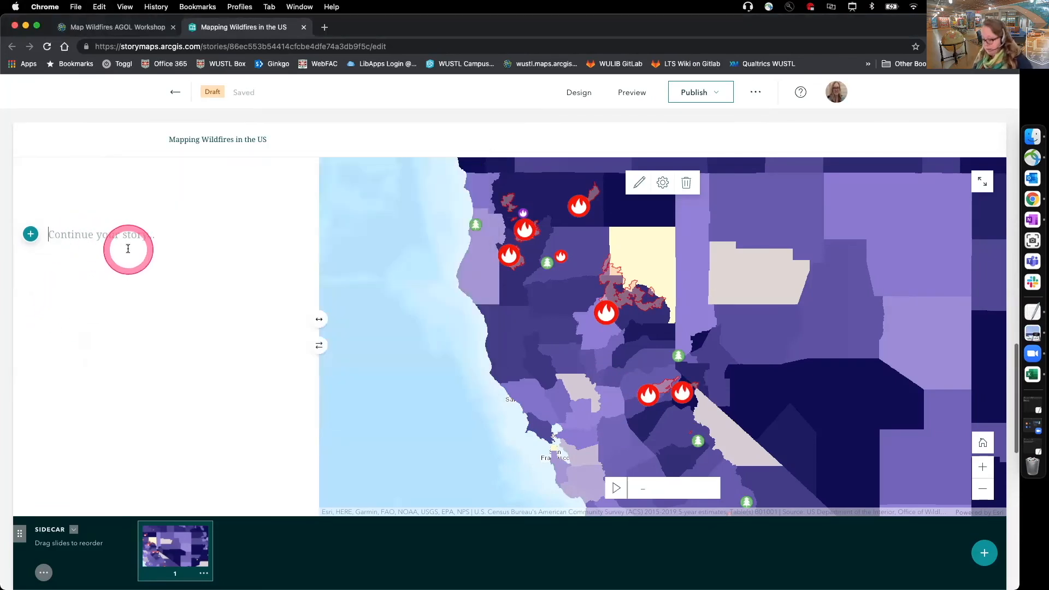
pyautogui.press('super+v')
pyautogui.scroll(-3, 153, 317)
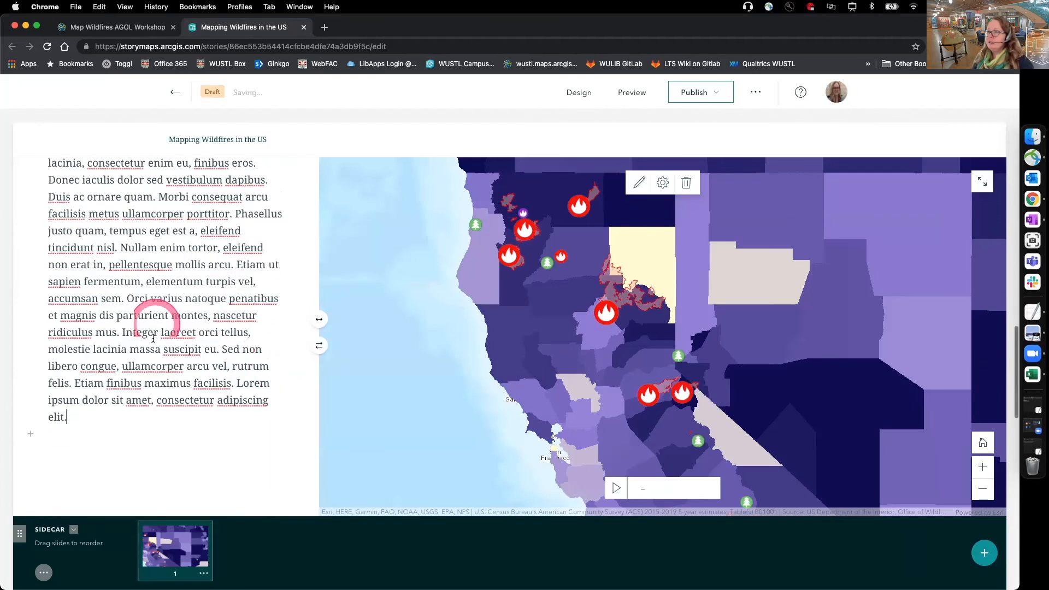
pyautogui.scroll(1, 401, 389)
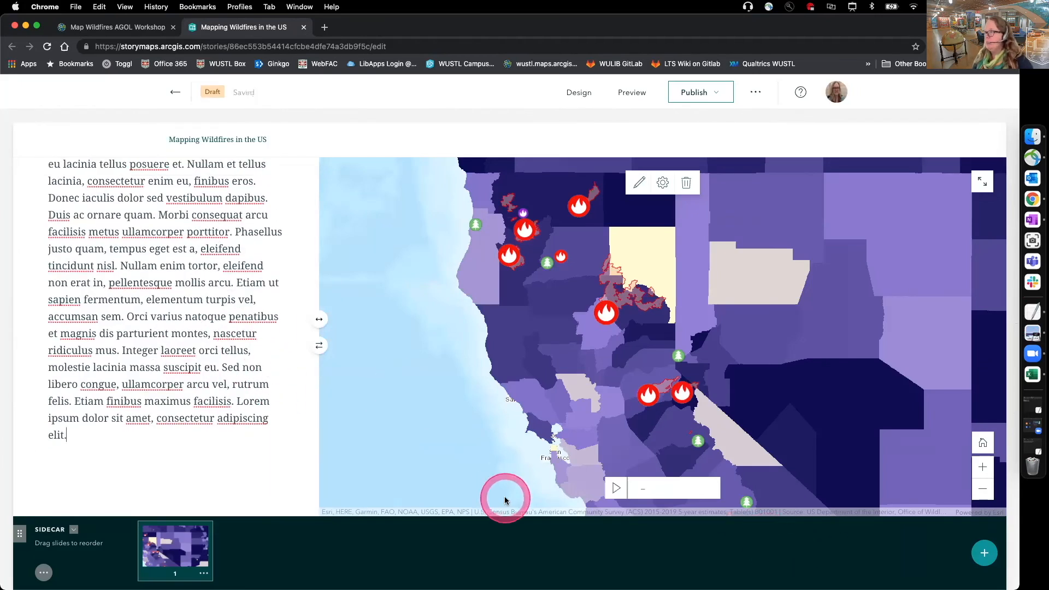
pyautogui.scroll(-1, 553, 476)
pyautogui.scroll(-5, 235, 478)
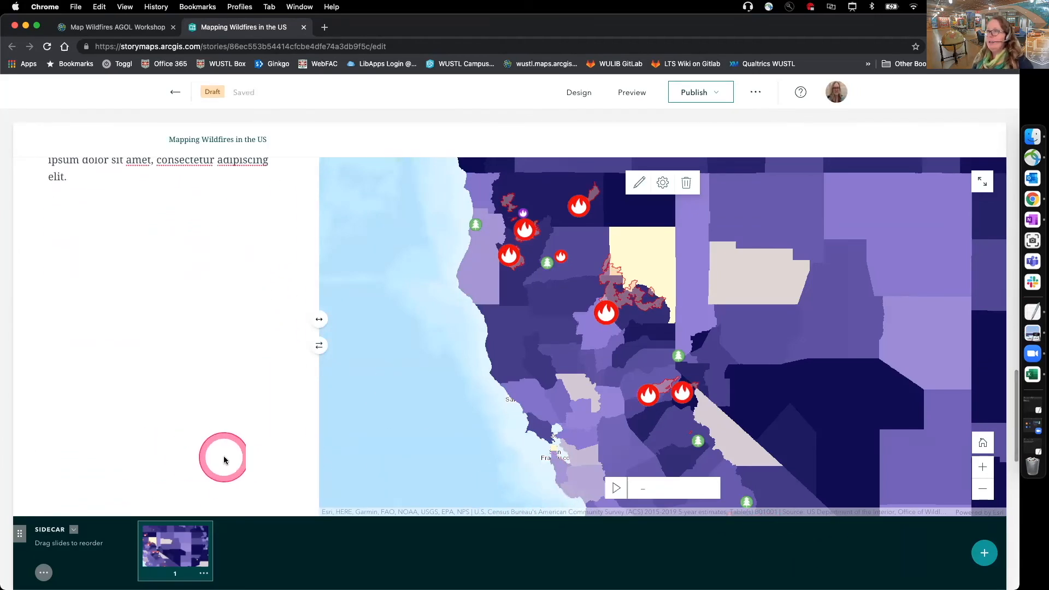
pyautogui.scroll(-1, 224, 460)
pyautogui.scroll(-4, 276, 438)
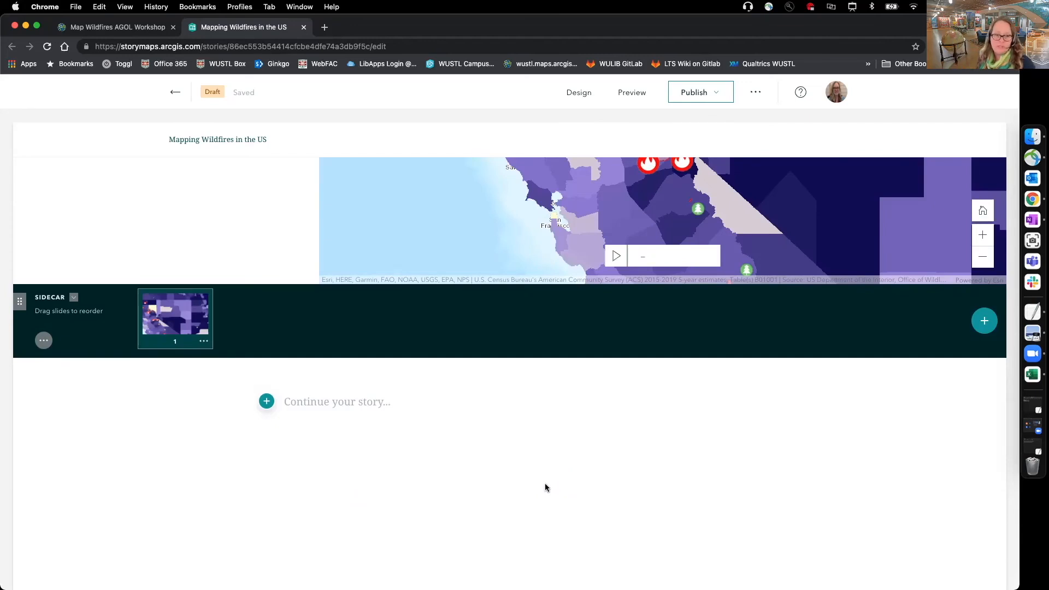
pyautogui.scroll(5, 526, 481)
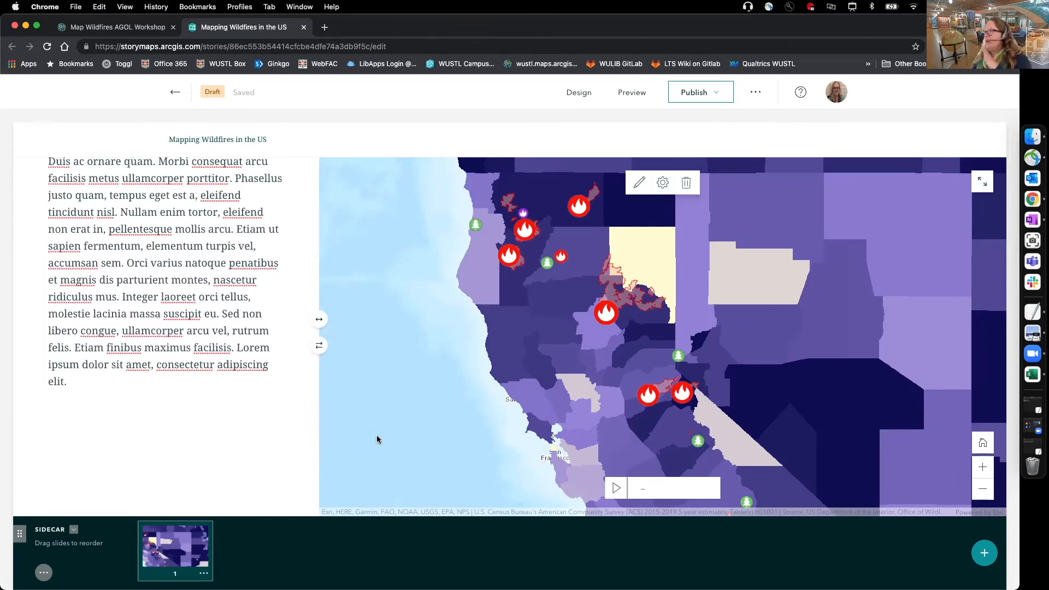
# Apply the Obsidian theme to the story and open the story's preview
pyautogui.click(578, 93)
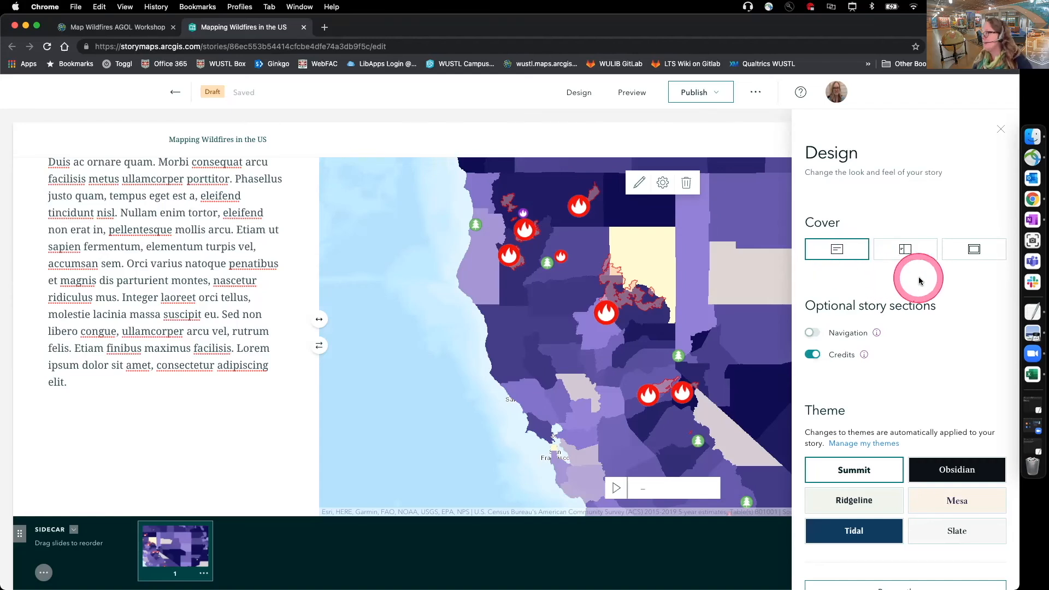
pyautogui.scroll(-2, 912, 276)
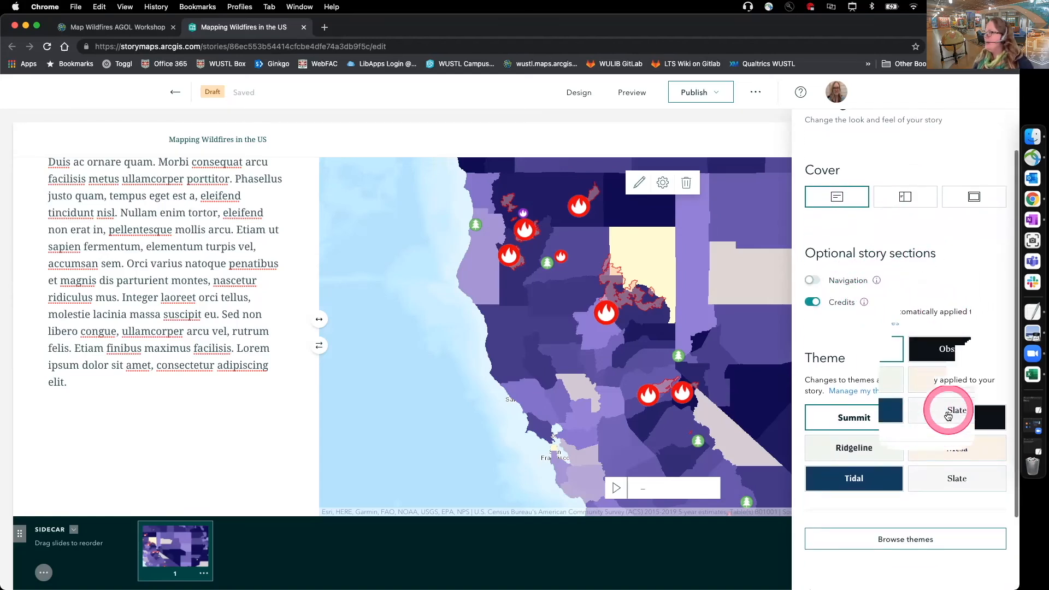
pyautogui.scroll(-3, 929, 437)
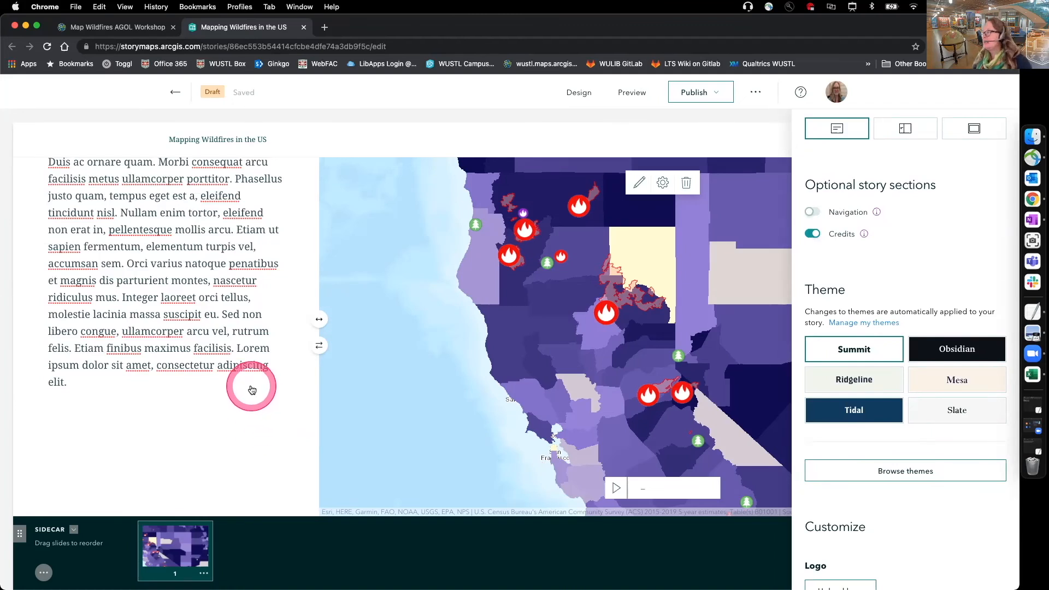
pyautogui.click(954, 354)
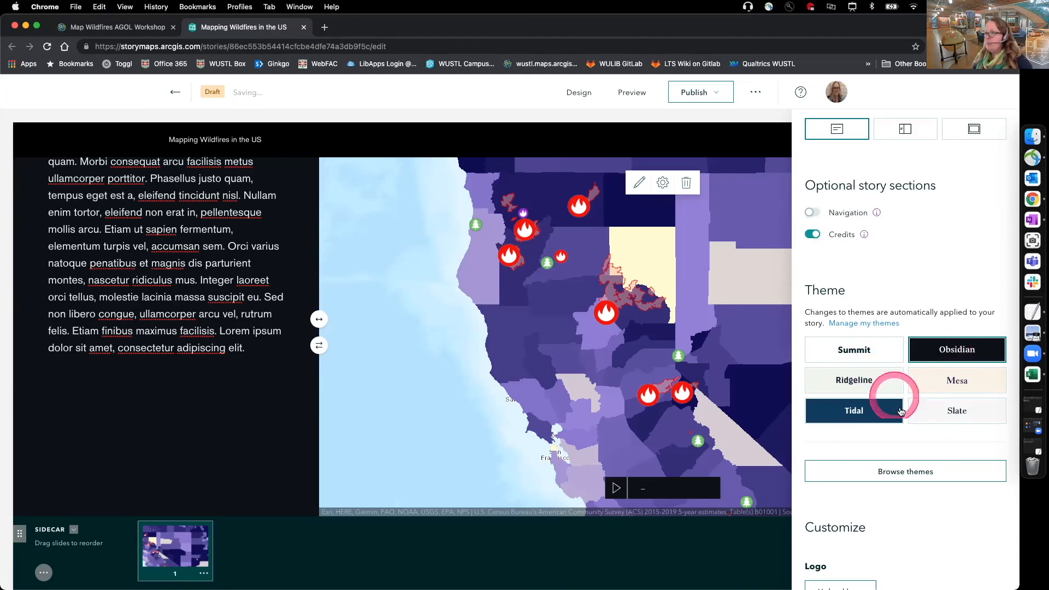
pyautogui.scroll(-1, 935, 476)
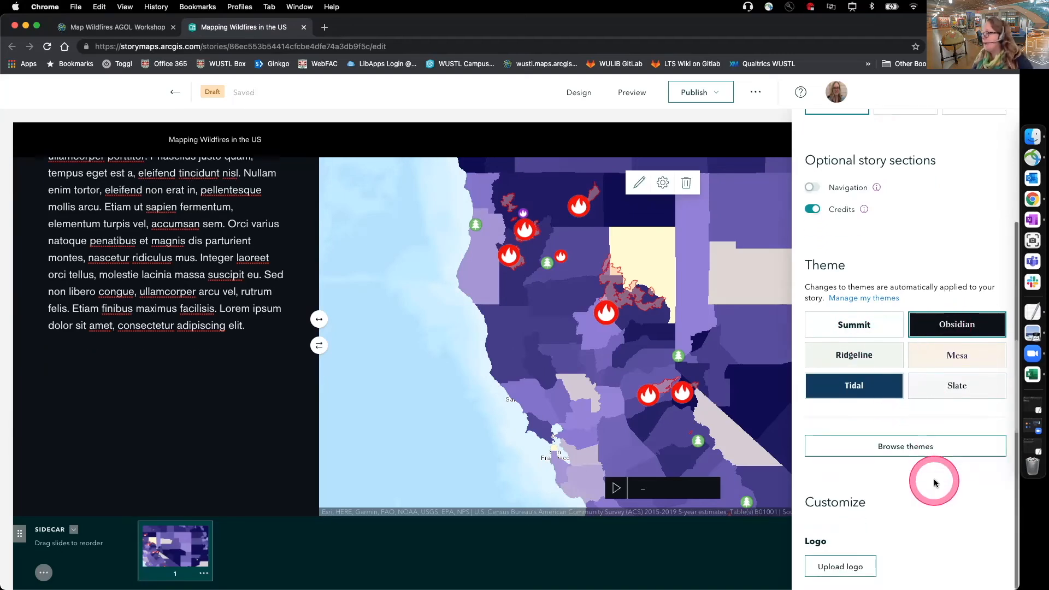
pyautogui.scroll(-5, 925, 492)
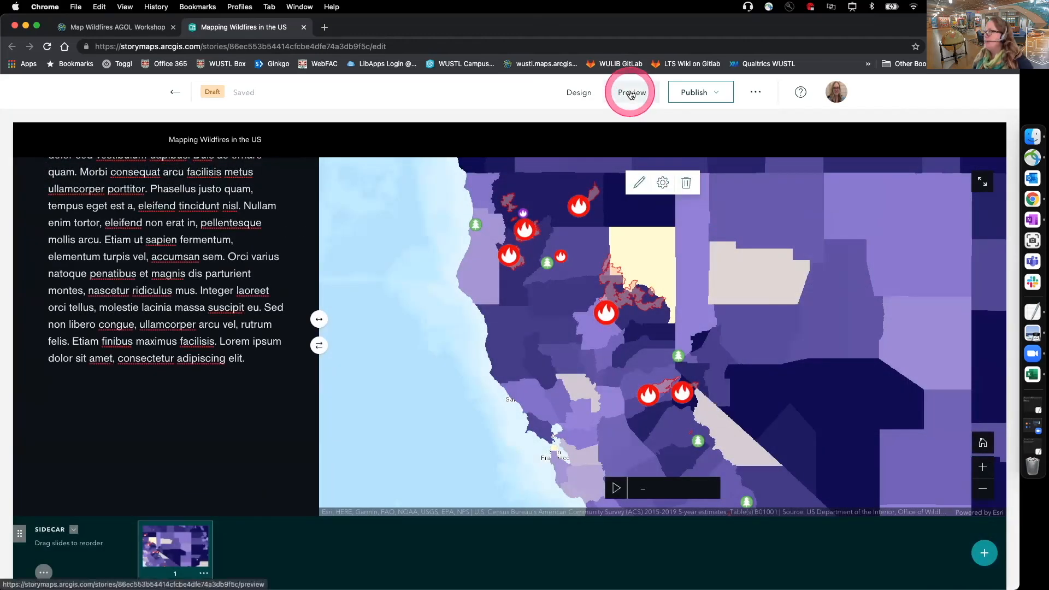
pyautogui.click(631, 93)
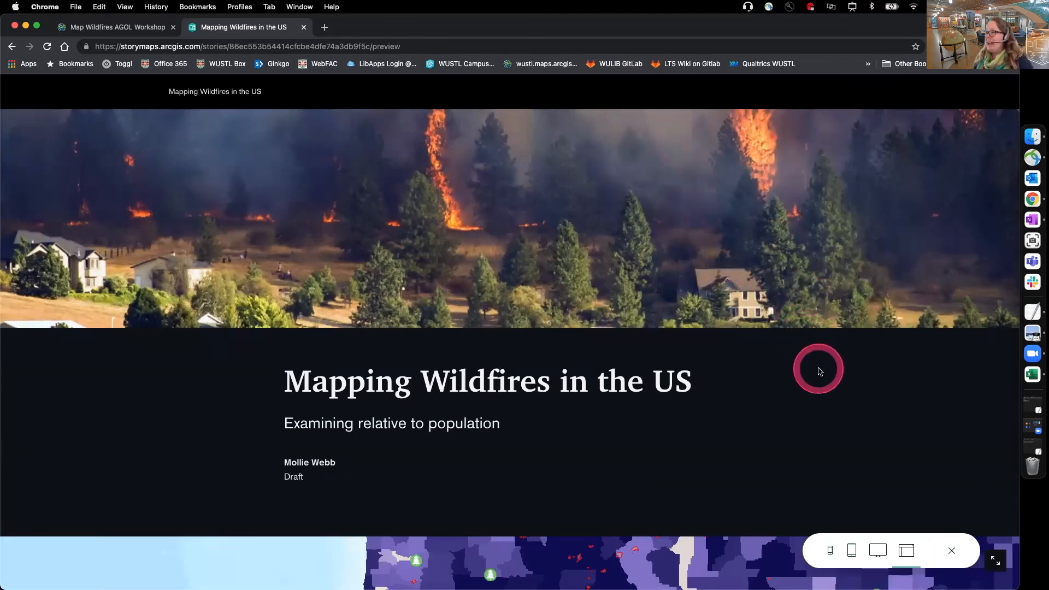
# Preview the story in the desktop and tablet layouts, checking how the map and image sections display on the tablet
pyautogui.scroll(-1, 801, 382)
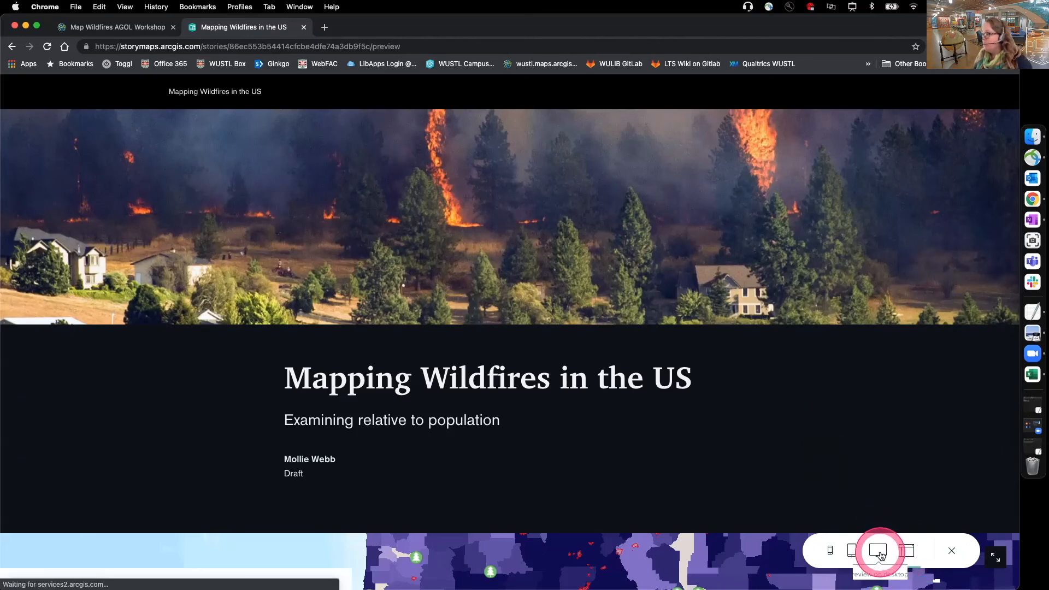
pyautogui.click(881, 556)
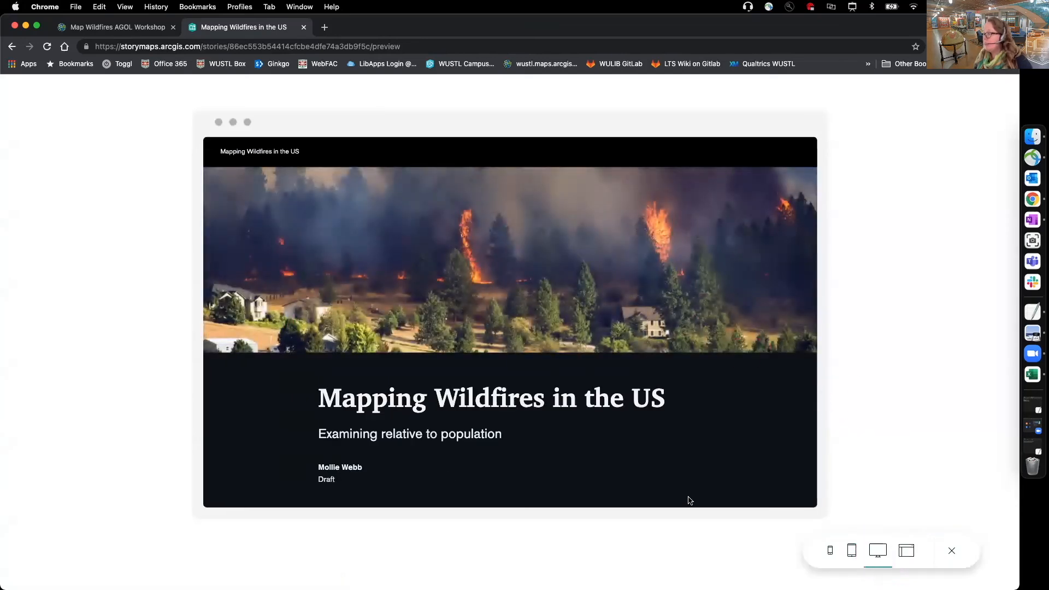
pyautogui.click(852, 552)
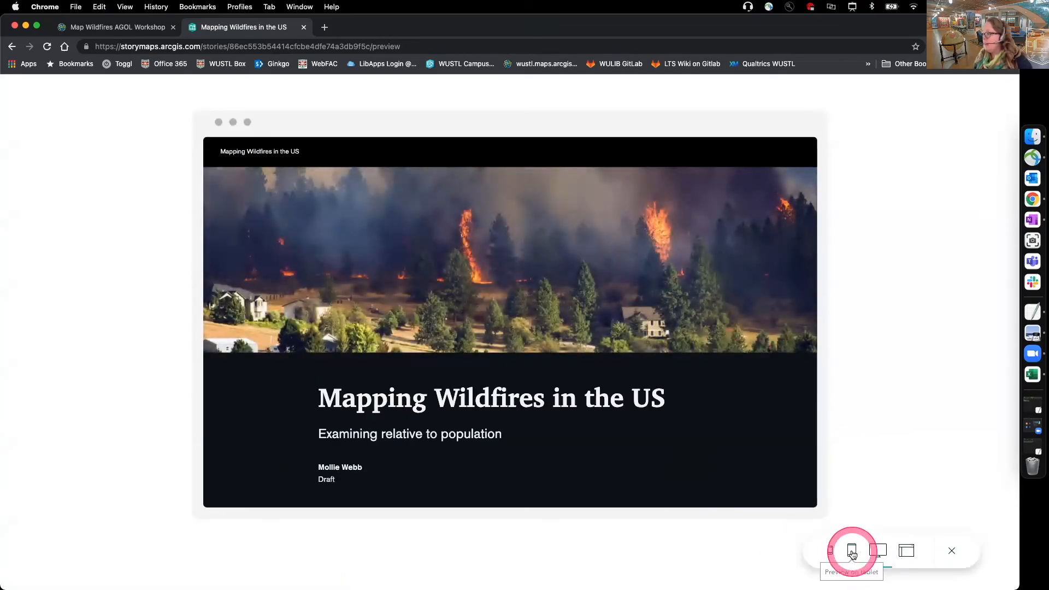
pyautogui.scroll(-8, 529, 349)
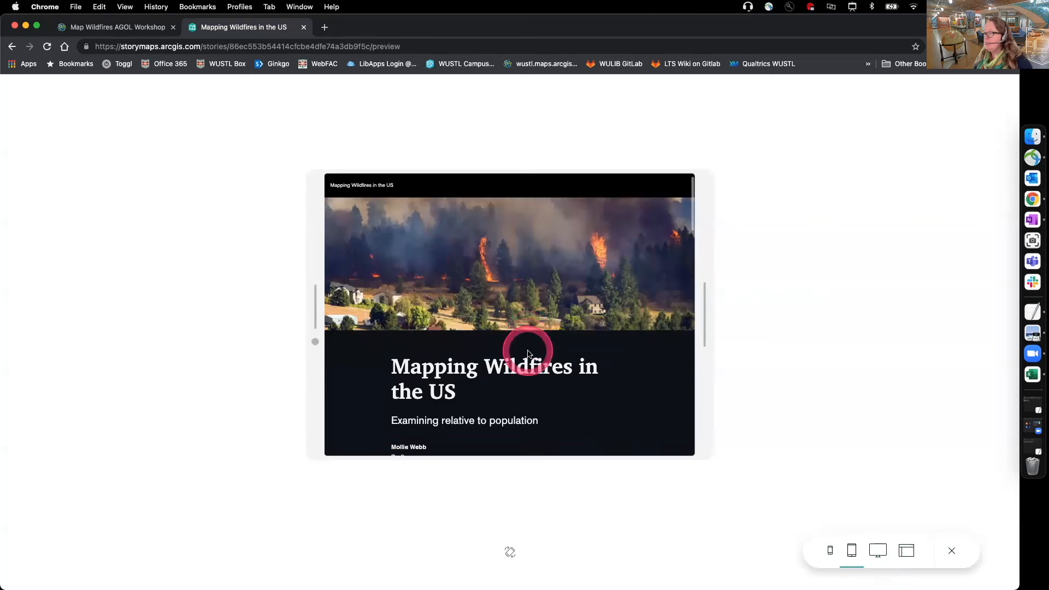
pyautogui.scroll(5, 529, 354)
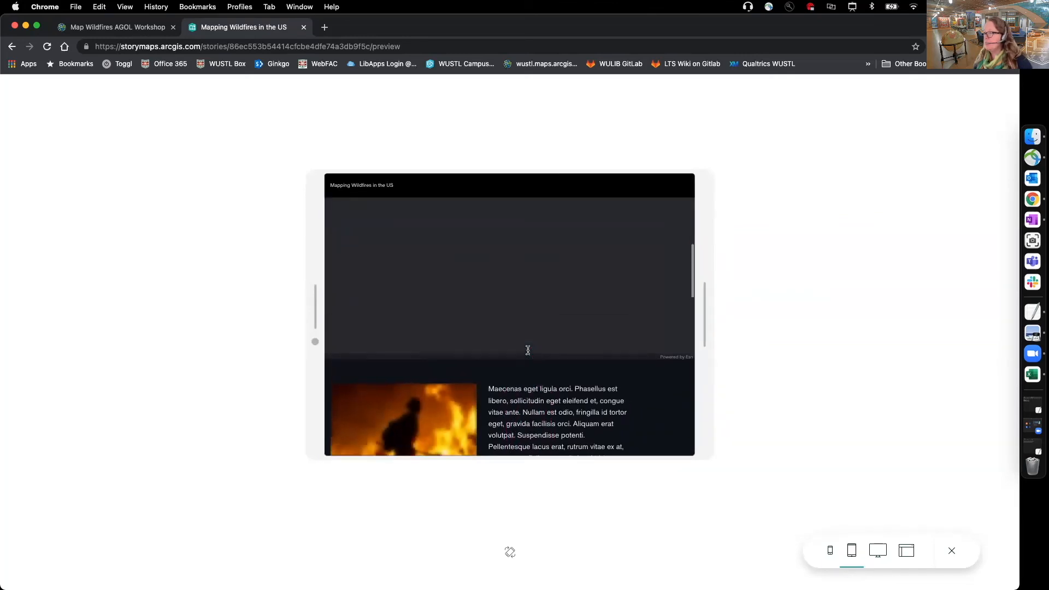
# Preview the story in the phone layout, review its sections down to the sidecar, and return to the story editor
pyautogui.click(829, 550)
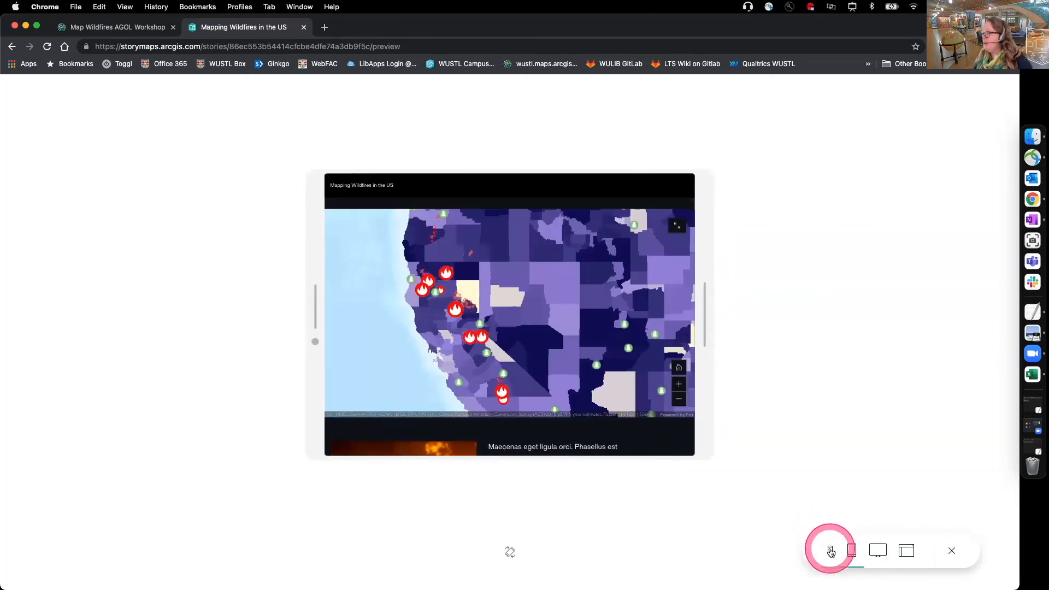
pyautogui.click(829, 550)
pyautogui.scroll(-10, 535, 383)
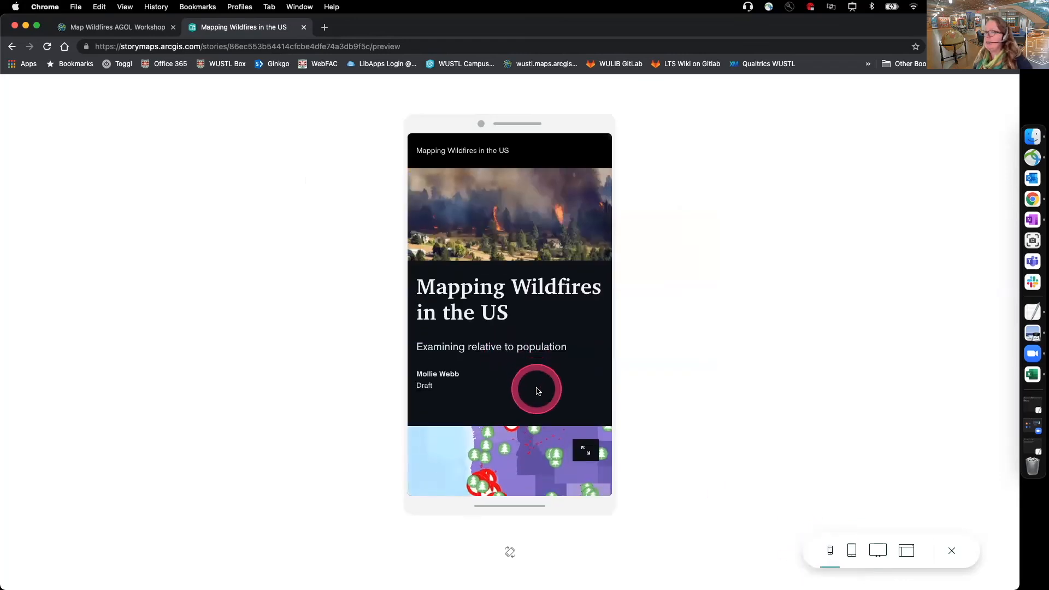
pyautogui.scroll(-8, 536, 391)
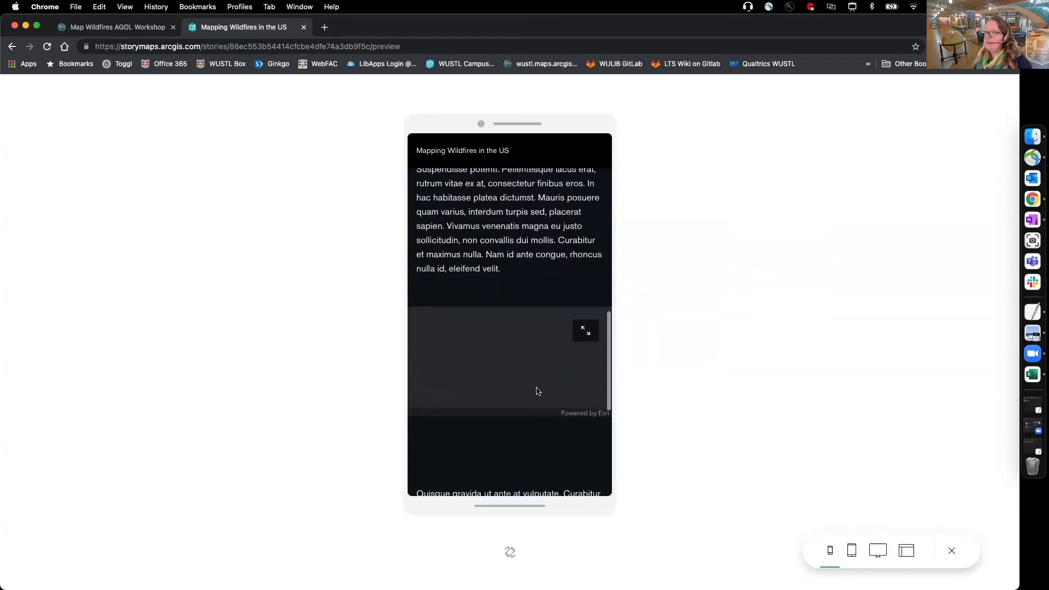
pyautogui.scroll(8, 536, 389)
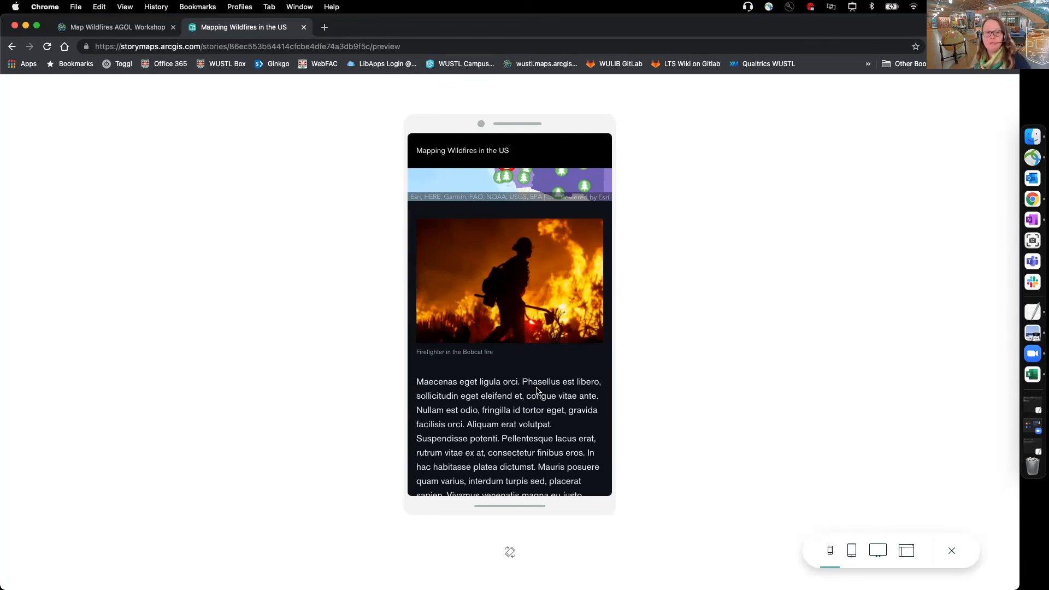
pyautogui.click(634, 393)
pyautogui.click(983, 562)
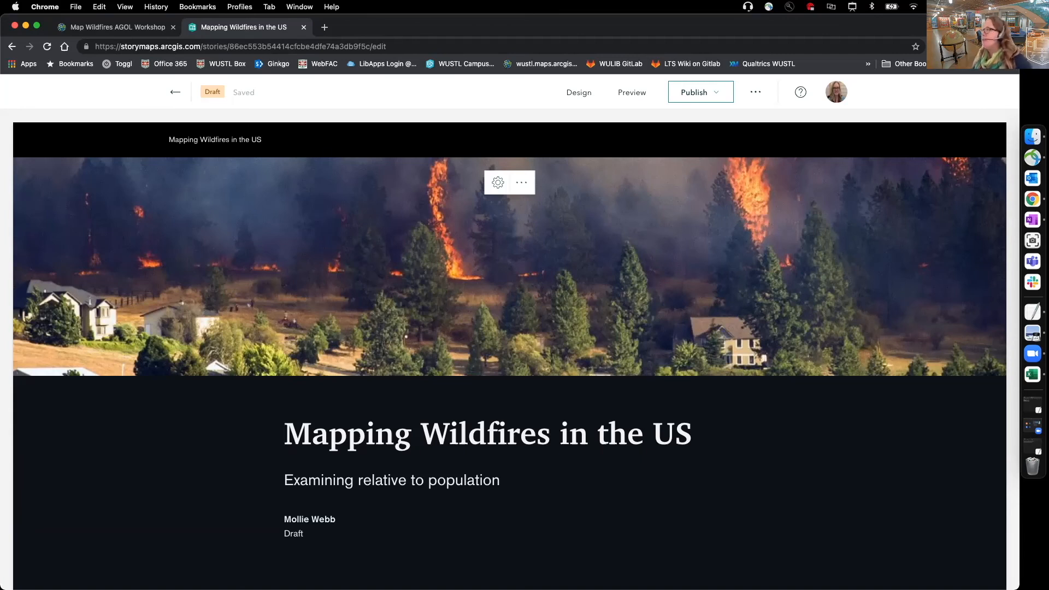
# Open the story's publishing options and view the explanation of group sharing
pyautogui.click(705, 93)
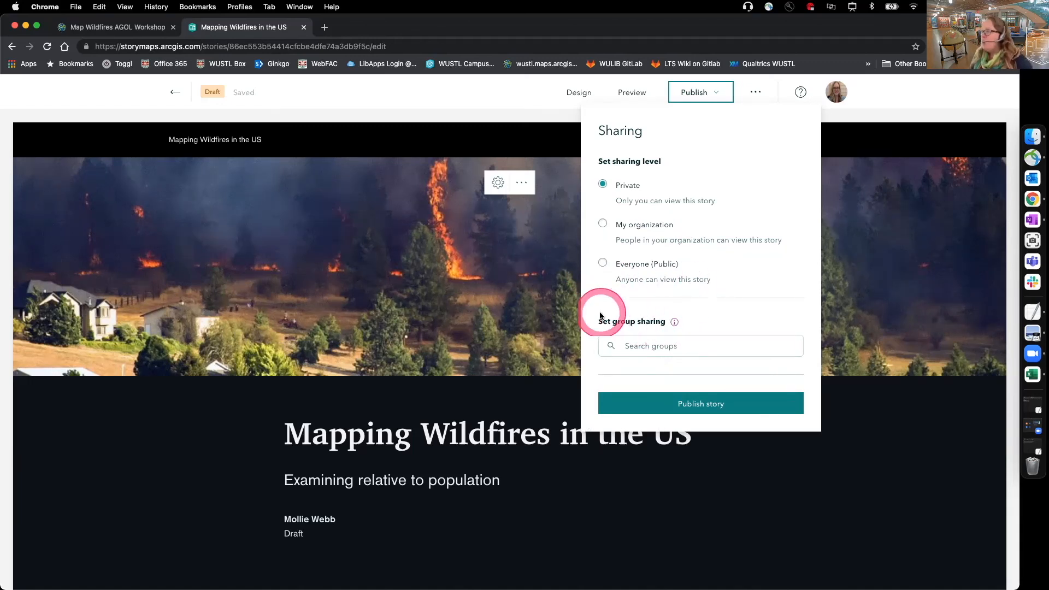
pyautogui.moveTo(677, 325)
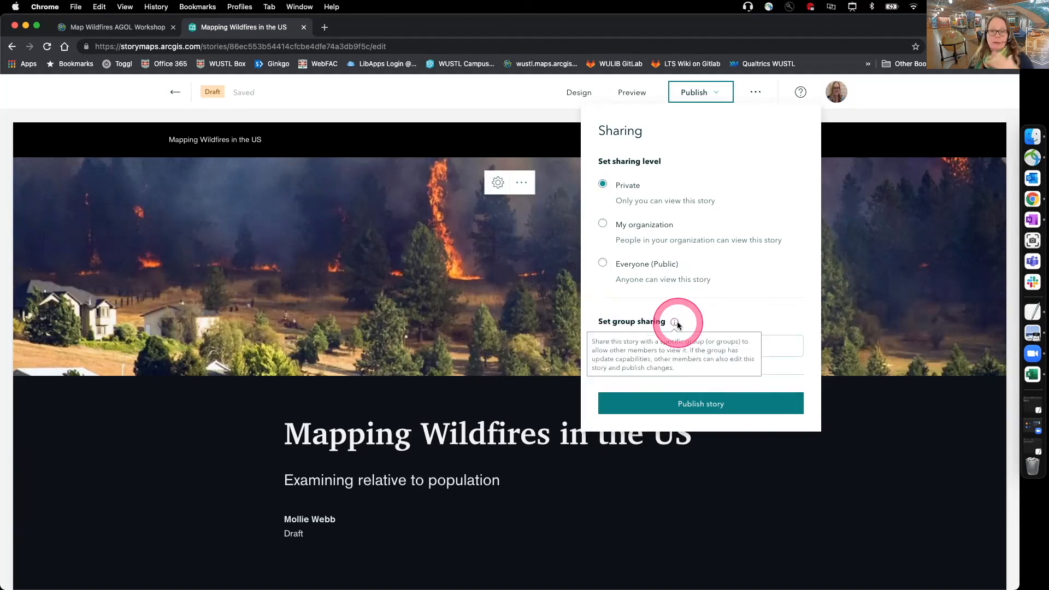